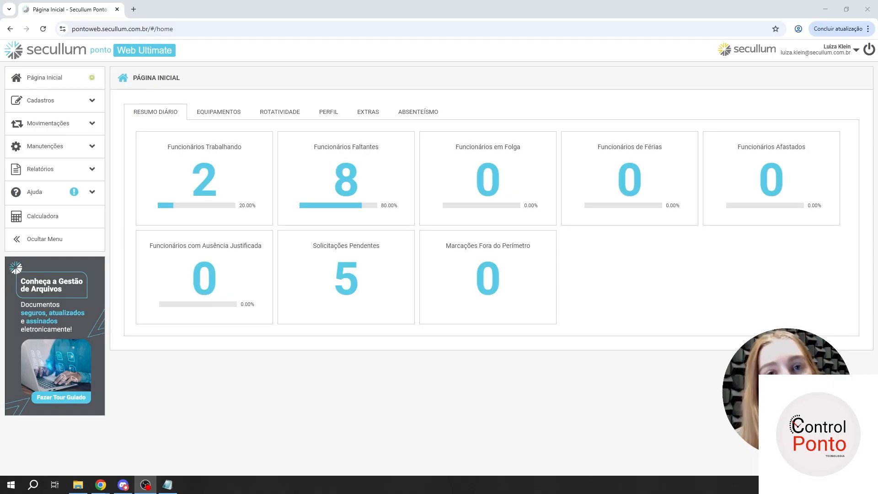
- Open the Cálculos report, refresh it for 10/08/2025 to 30/08/2025 and look through the daily time records
{"action": "left_click", "coordinate": [69, 169]}
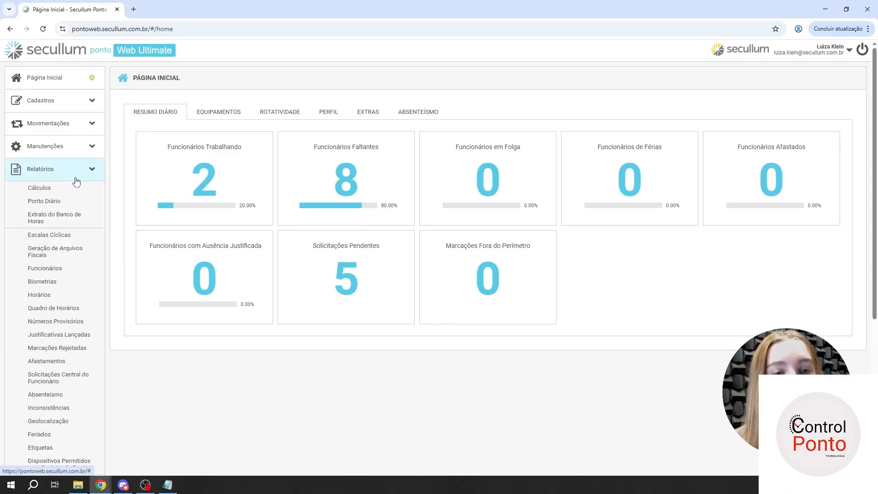
{"action": "left_click", "coordinate": [69, 188]}
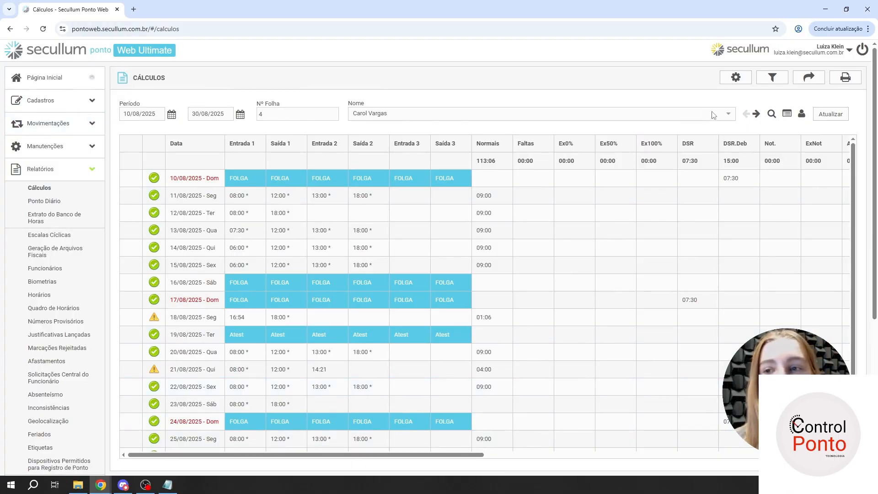
{"action": "left_click_drag", "start_coordinate": [124, 112], "coordinate": [157, 105]}
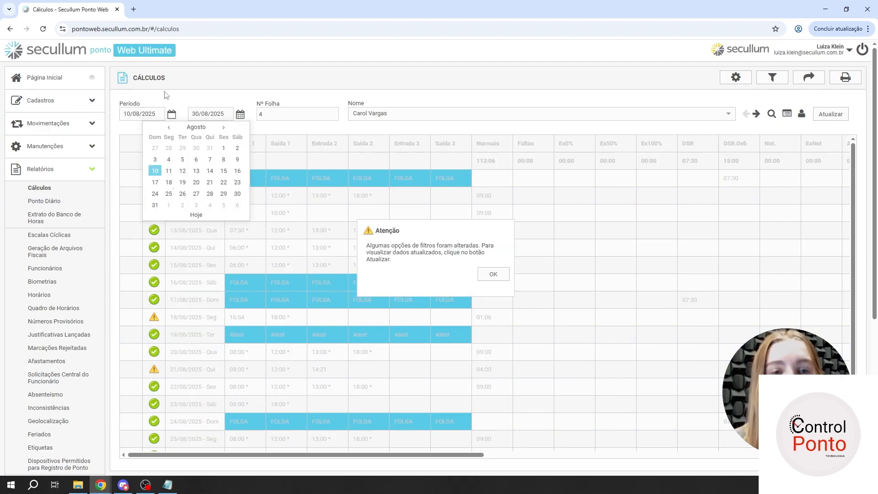
{"action": "left_click", "coordinate": [493, 273]}
{"action": "left_click", "coordinate": [831, 114]}
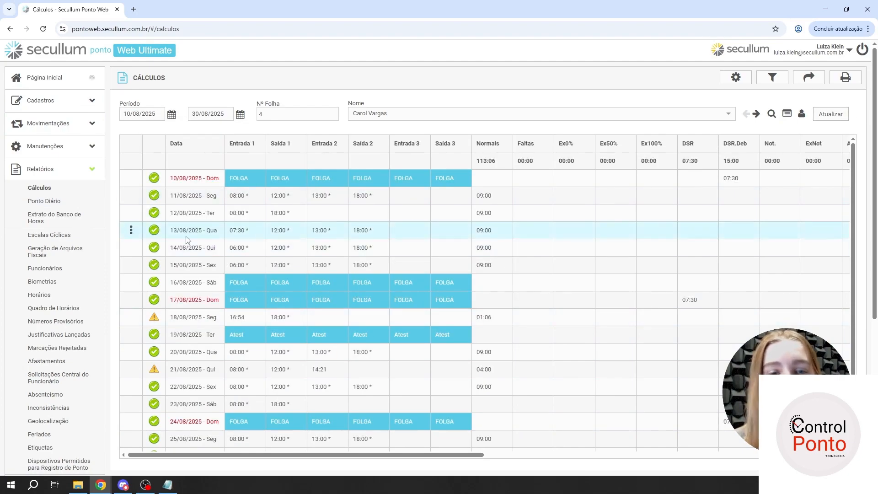
{"action": "scroll", "coordinate": [193, 266], "scroll_direction": "down", "scroll_amount": 7}
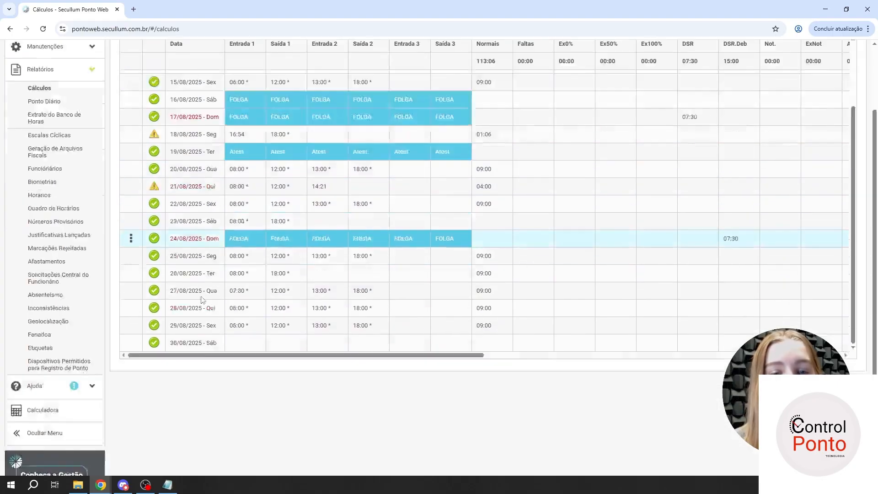
{"action": "scroll", "coordinate": [199, 256], "scroll_direction": "up", "scroll_amount": 4}
{"action": "scroll", "coordinate": [242, 372], "scroll_direction": "up", "scroll_amount": 3}
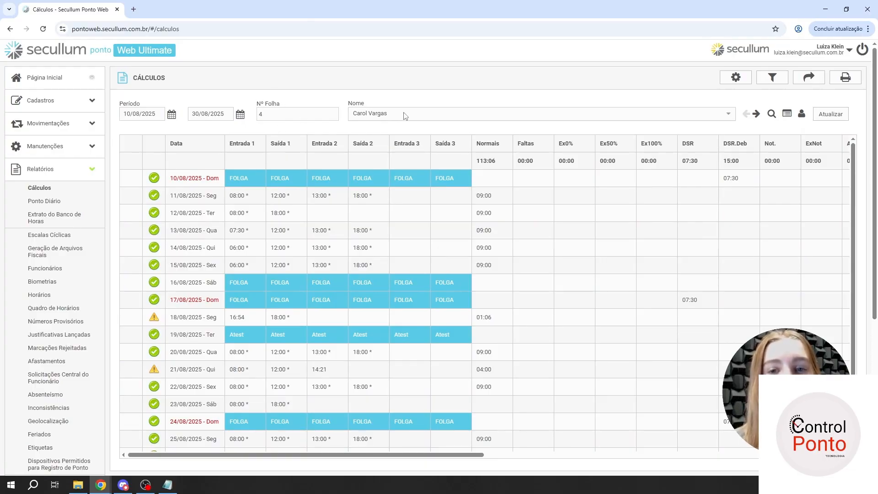
- Load the calculations of the employee whose Nº Folha is 1 and refresh the report
{"action": "left_click", "coordinate": [324, 114]}
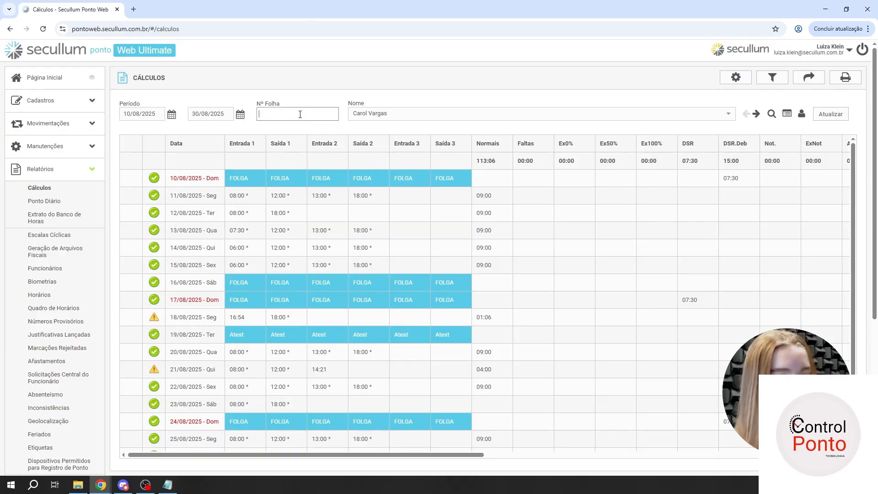
{"action": "type", "text": "1"}
{"action": "left_click", "coordinate": [301, 133]}
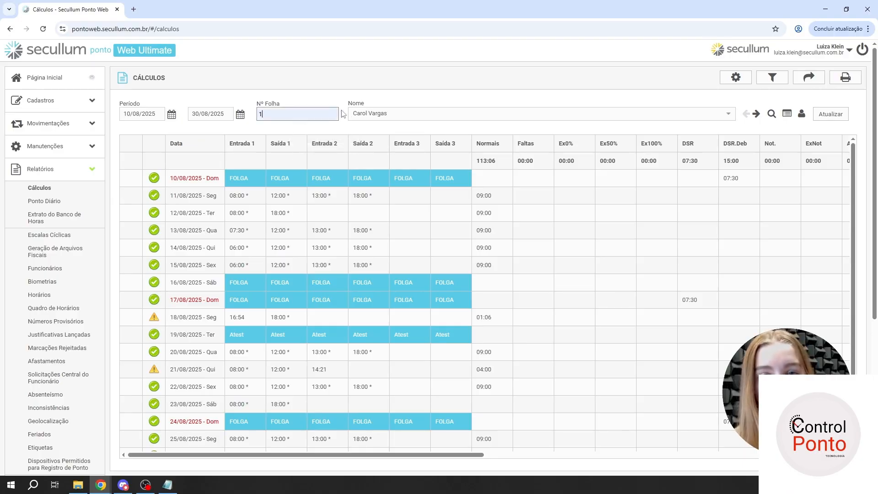
{"action": "left_click", "coordinate": [832, 116]}
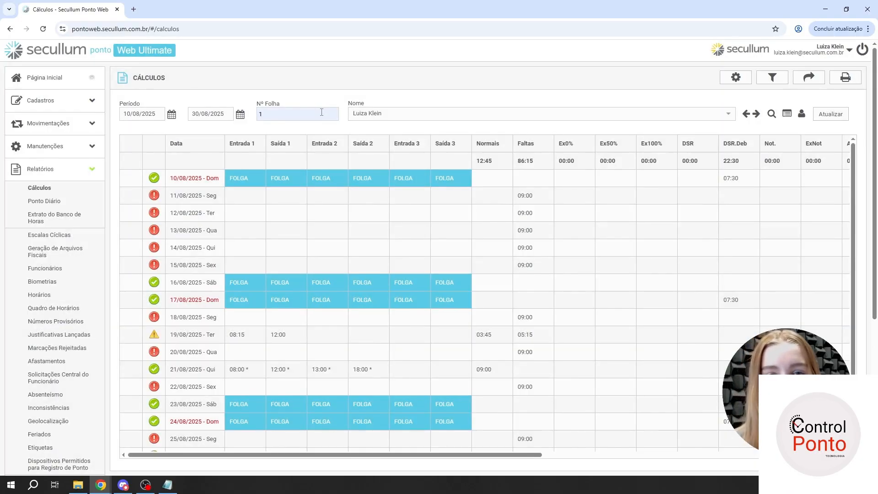
- Switch to the first employee in the name list and browse the list of available employees
{"action": "left_click", "coordinate": [322, 112]}
{"action": "left_click", "coordinate": [374, 115]}
{"action": "scroll", "coordinate": [392, 157], "scroll_direction": "up", "scroll_amount": 3}
{"action": "left_click", "coordinate": [402, 130]}
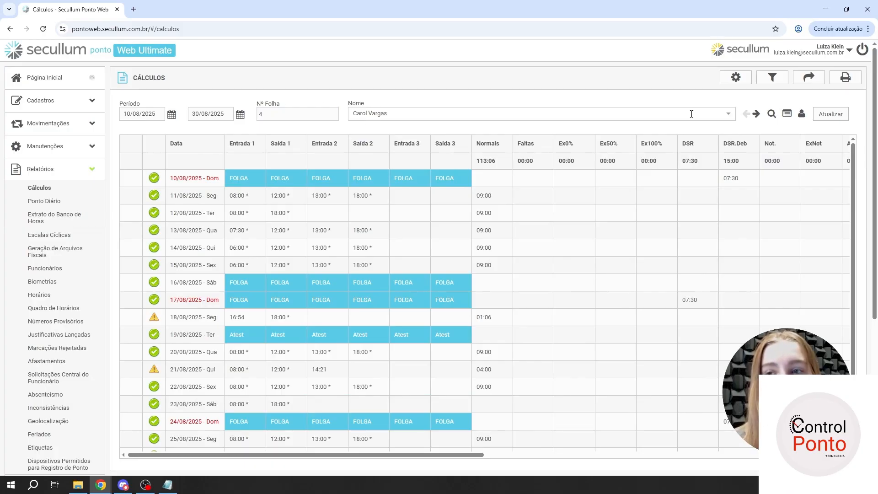
{"action": "left_click", "coordinate": [731, 118]}
{"action": "scroll", "coordinate": [588, 178], "scroll_direction": "down", "scroll_amount": 4}
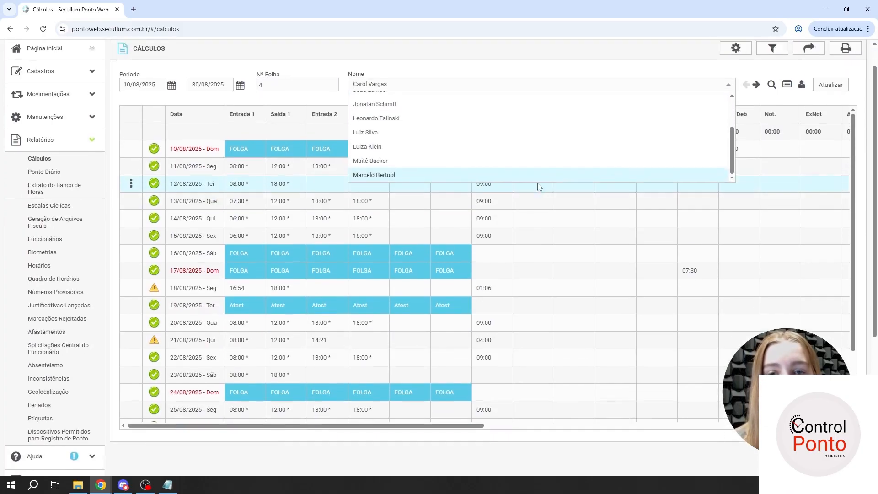
{"action": "scroll", "coordinate": [480, 176], "scroll_direction": "up", "scroll_amount": 4}
{"action": "left_click", "coordinate": [392, 85]}
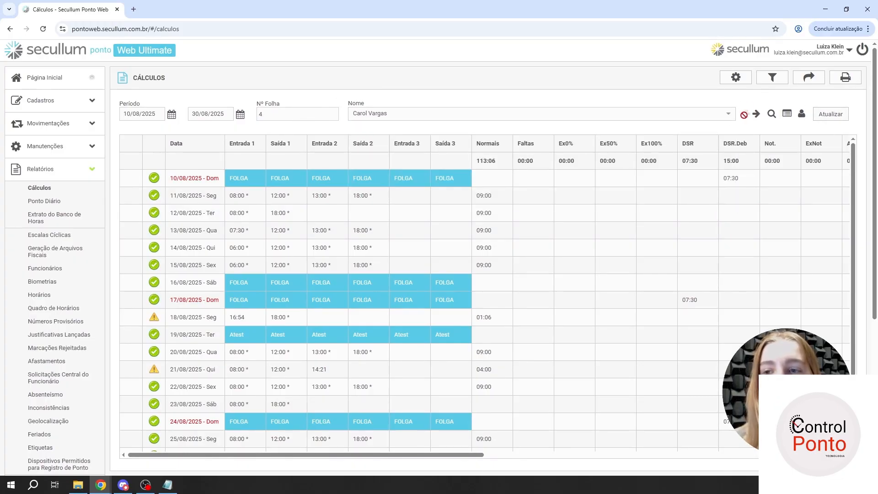
- Step forward through the next two employees' calculations and return to the first employee
{"action": "left_click", "coordinate": [756, 114]}
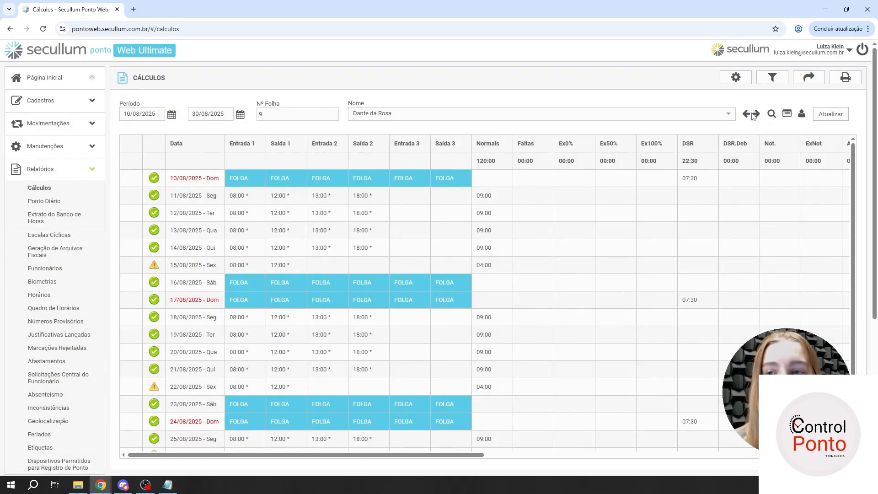
{"action": "left_click", "coordinate": [756, 114]}
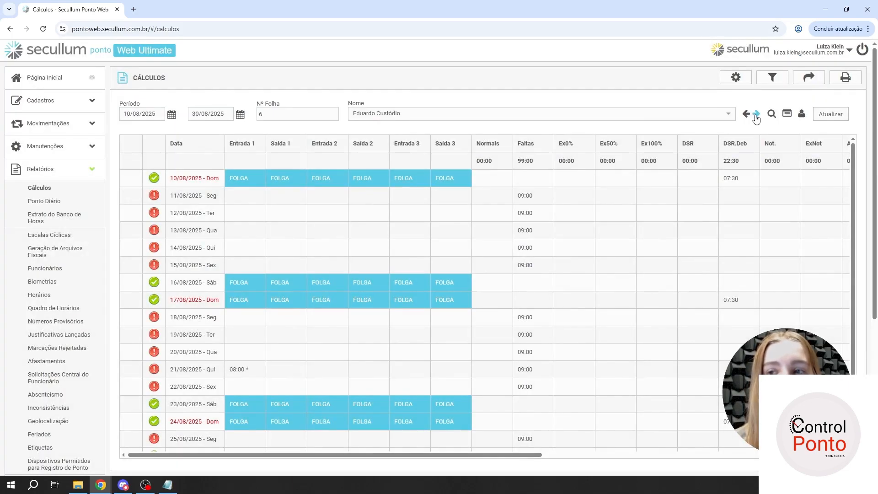
{"action": "left_click", "coordinate": [756, 114]}
{"action": "left_click", "coordinate": [747, 116]}
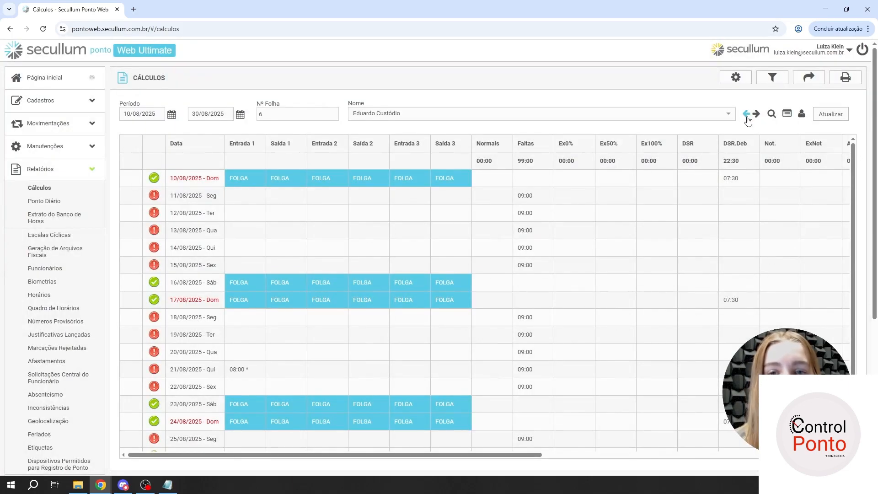
{"action": "left_click", "coordinate": [748, 116]}
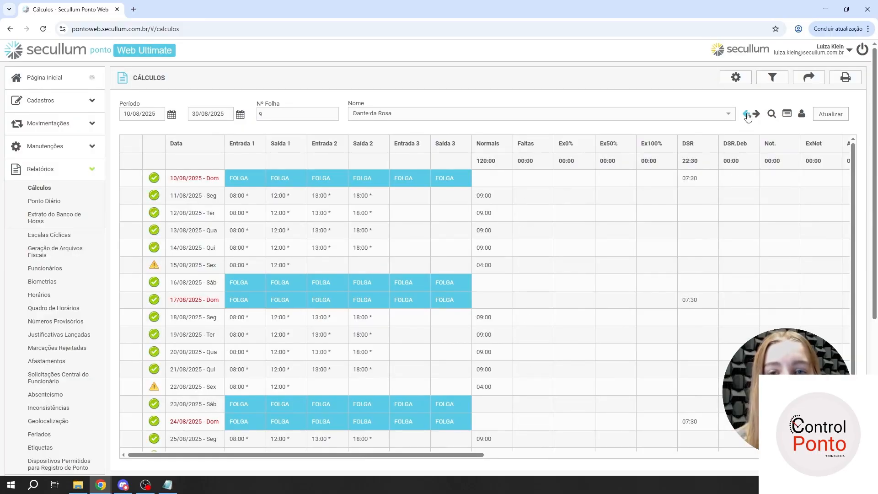
{"action": "left_click", "coordinate": [748, 116]}
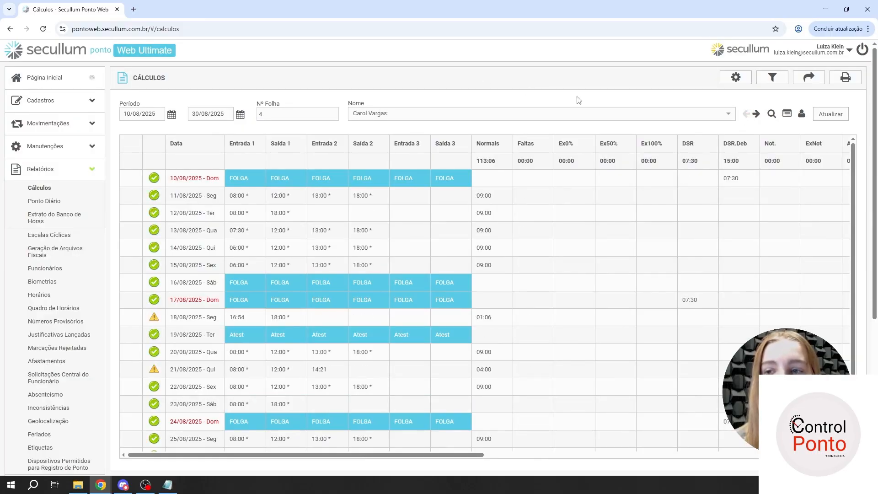
- Find the employee with Nº Folha 1 in the quick employee search by part of the name and load the calculations
{"action": "left_click", "coordinate": [771, 116]}
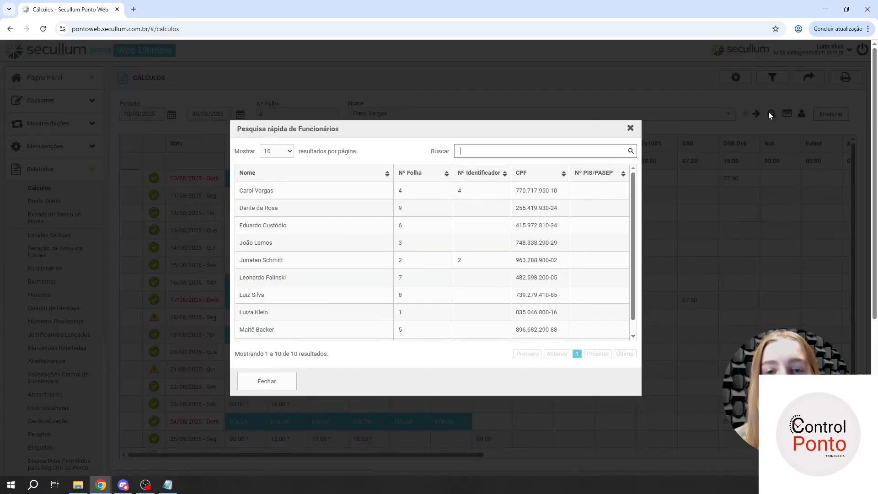
{"action": "left_click", "coordinate": [520, 154]}
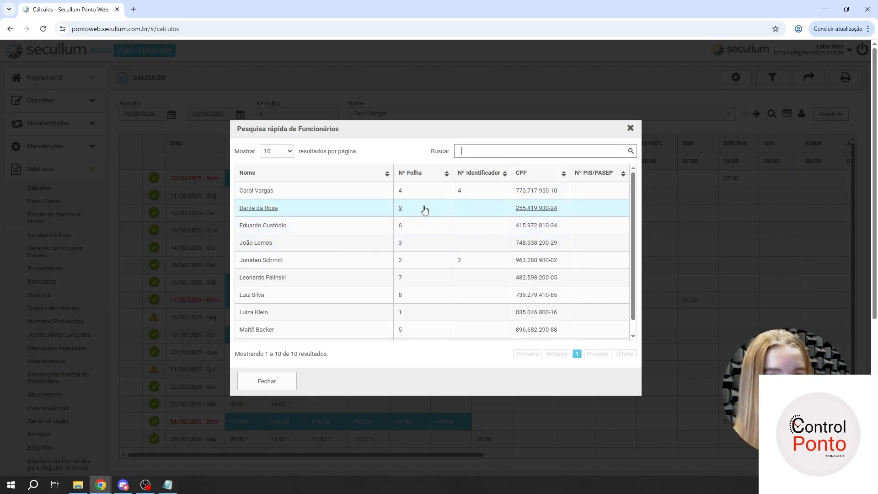
{"action": "type", "text": "lui"}
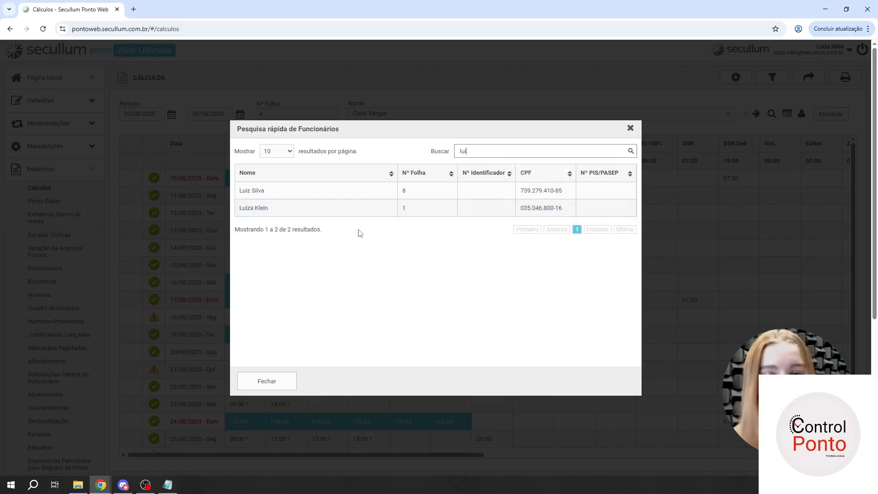
{"action": "left_click", "coordinate": [282, 214]}
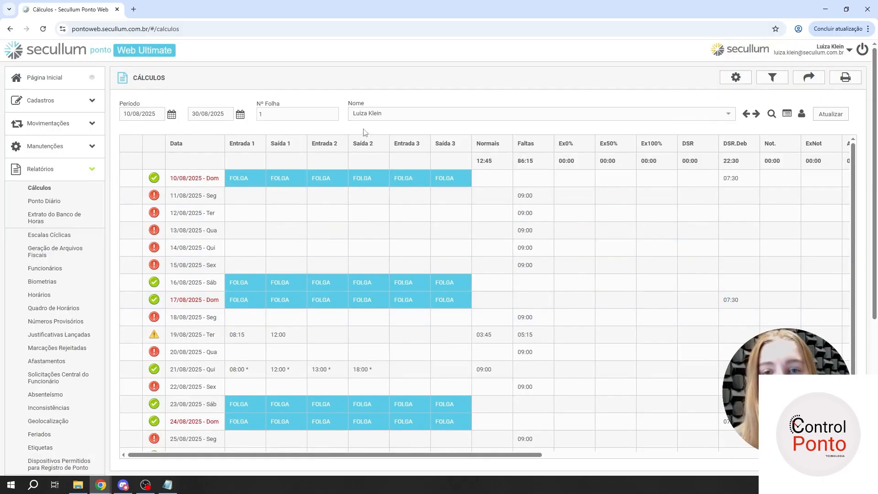
- Load the employee with Nº Folha 4, inspect the assigned weekly schedule in its thumbnail window and close it
{"action": "left_click", "coordinate": [309, 115]}
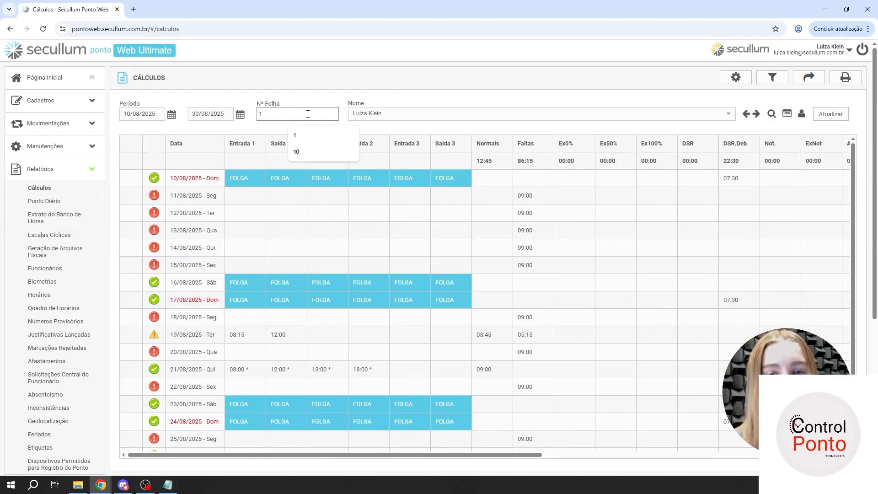
{"action": "key", "text": "BackSpace"}
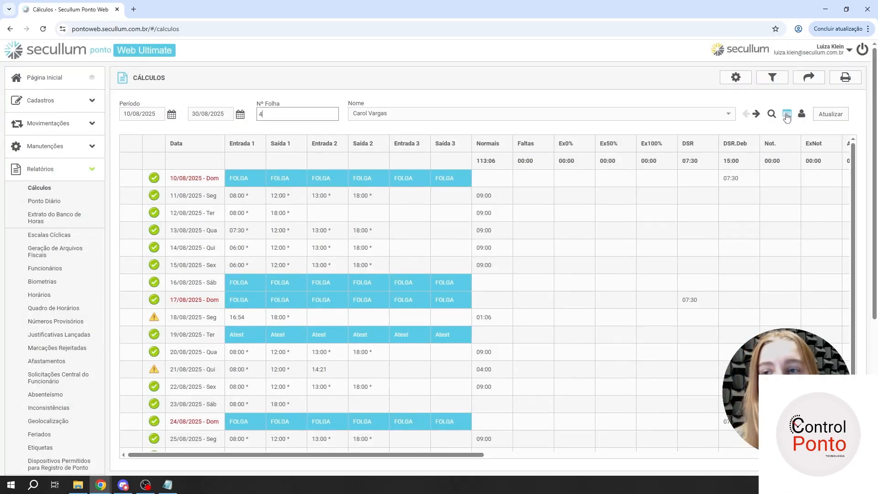
{"action": "left_click", "coordinate": [786, 115]}
{"action": "left_click_drag", "start_coordinate": [650, 124], "coordinate": [352, 291]}
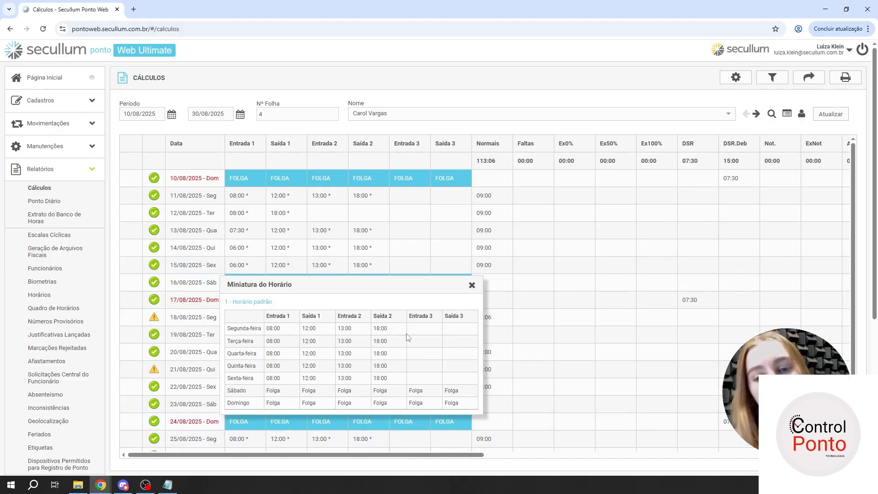
{"action": "left_click_drag", "start_coordinate": [240, 329], "coordinate": [297, 371]}
{"action": "left_click", "coordinate": [232, 330]}
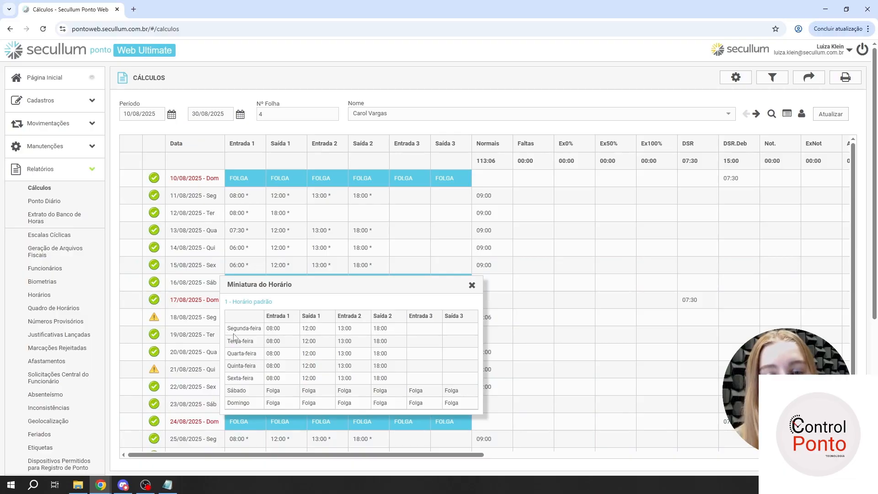
{"action": "left_click", "coordinate": [471, 285]}
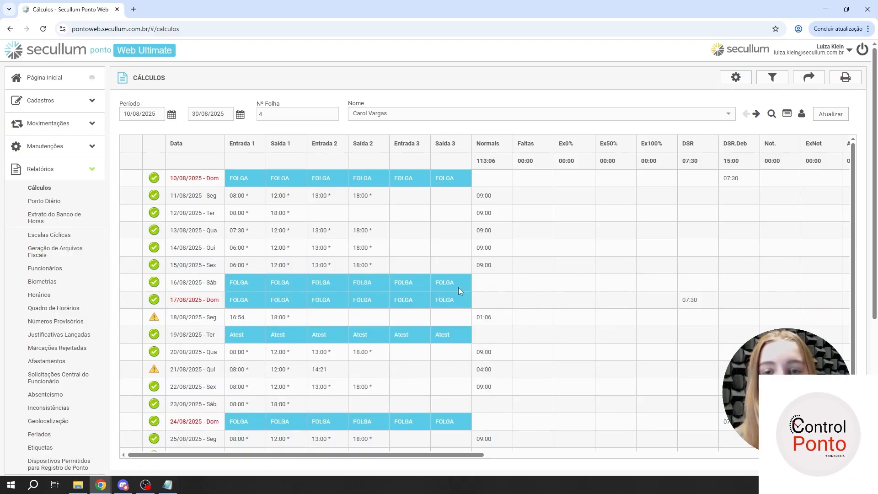
- Review the selected employee's registration record and return to the Cálculos report
{"action": "left_click", "coordinate": [802, 114]}
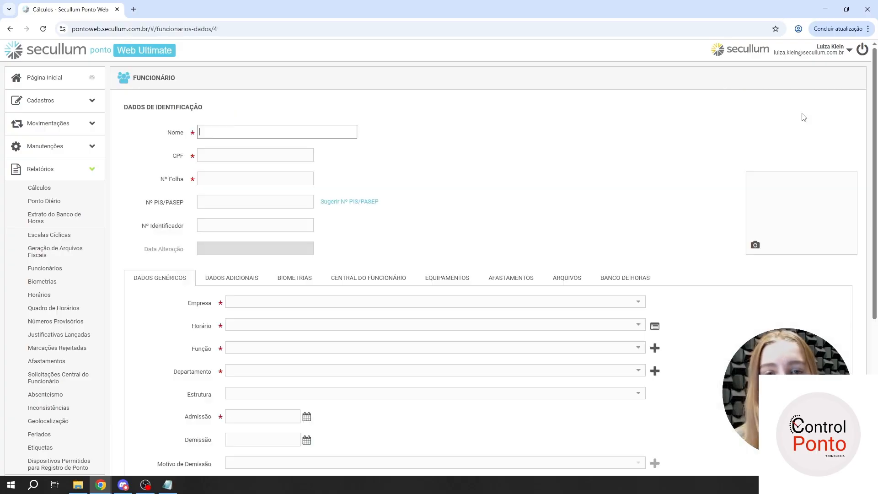
{"action": "scroll", "coordinate": [186, 249], "scroll_direction": "down", "scroll_amount": 4}
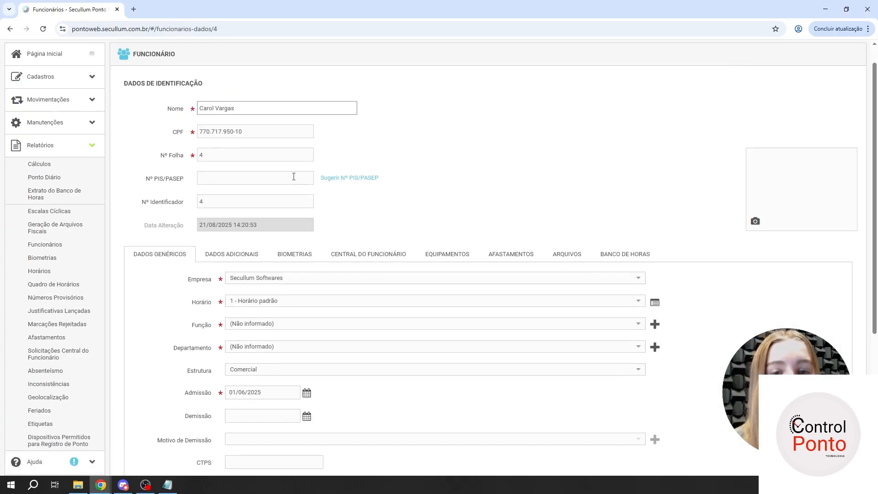
{"action": "scroll", "coordinate": [69, 183], "scroll_direction": "up", "scroll_amount": 4}
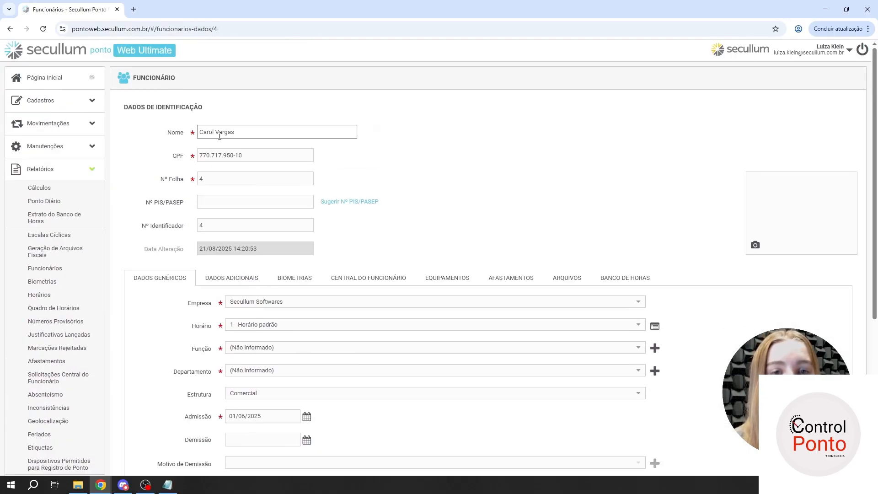
{"action": "left_click", "coordinate": [34, 187]}
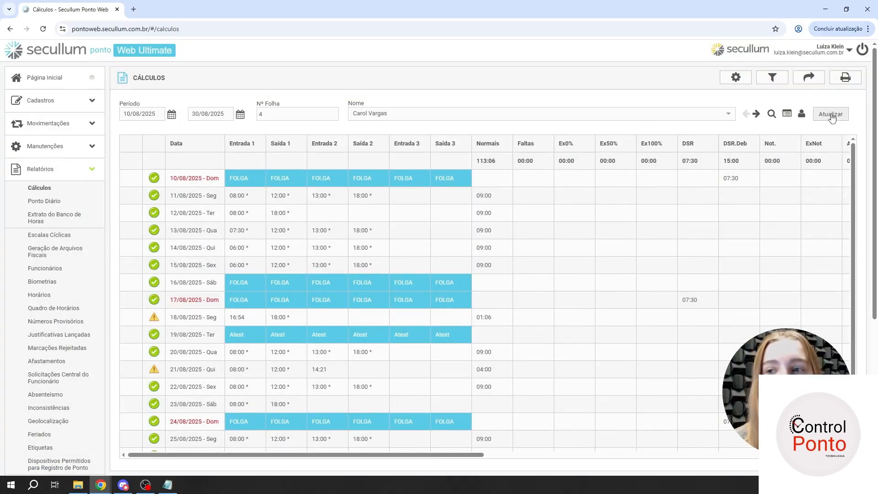
- Set the report period's start date to 03/08/2025, refresh the calculations and look through the updated days
{"action": "left_click", "coordinate": [166, 116]}
{"action": "left_click", "coordinate": [172, 116]}
{"action": "left_click", "coordinate": [172, 115]}
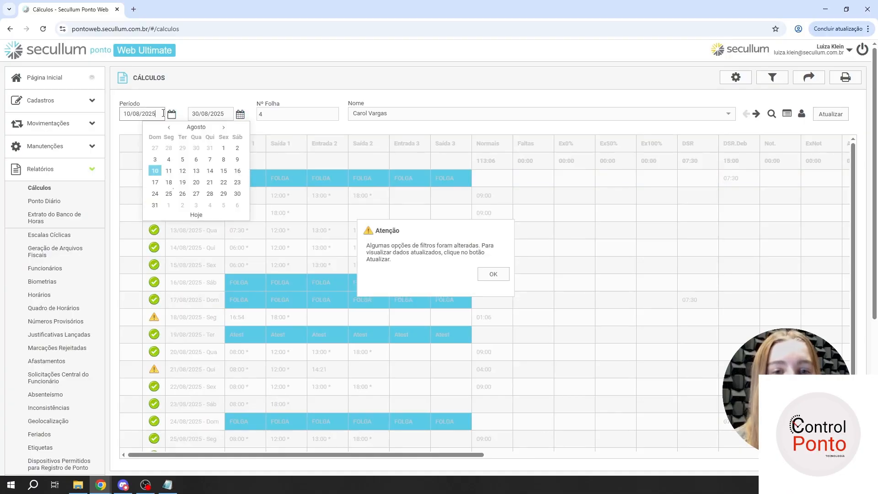
{"action": "left_click", "coordinate": [172, 115]}
{"action": "left_click", "coordinate": [172, 115]}
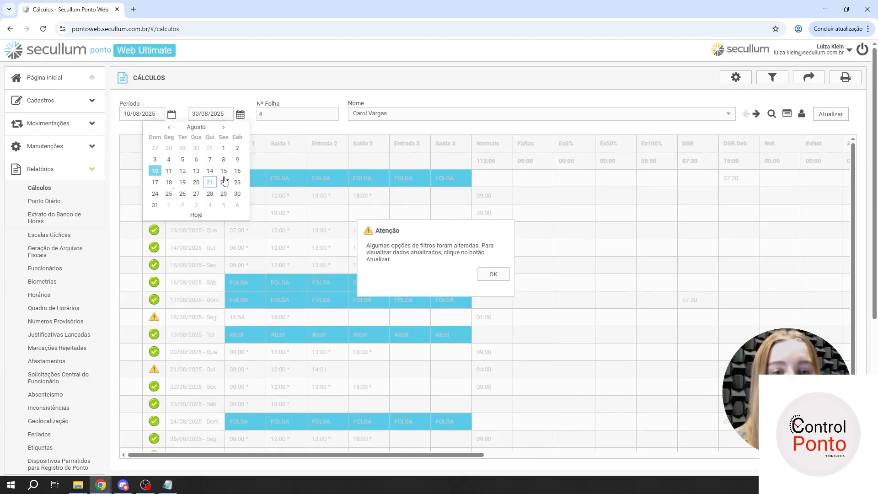
{"action": "left_click", "coordinate": [155, 159]}
{"action": "left_click", "coordinate": [500, 276]}
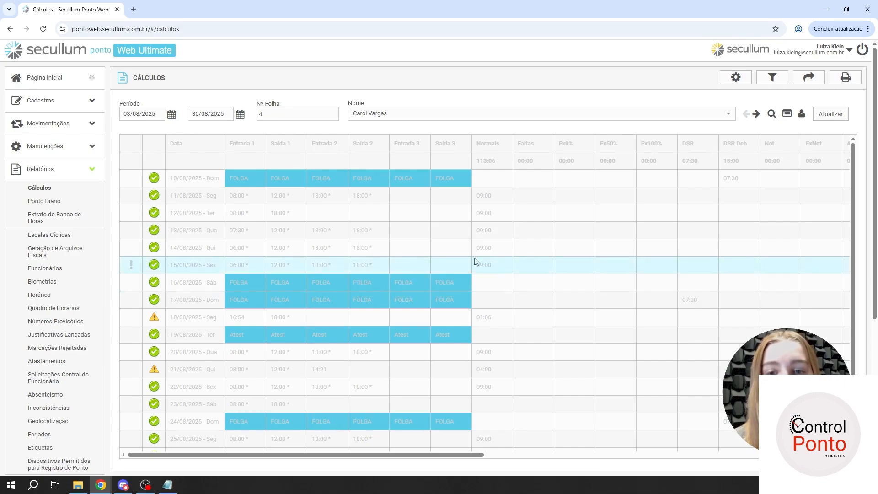
{"action": "left_click", "coordinate": [823, 114]}
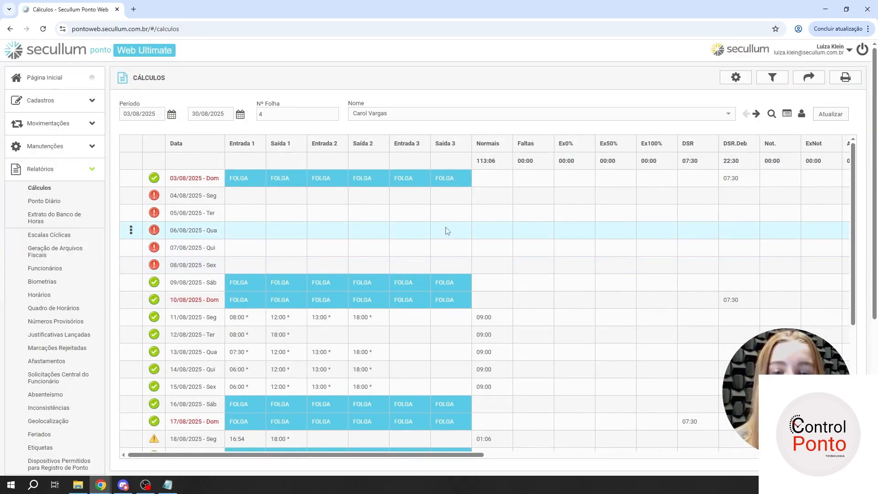
{"action": "scroll", "coordinate": [445, 231], "scroll_direction": "down", "scroll_amount": 2}
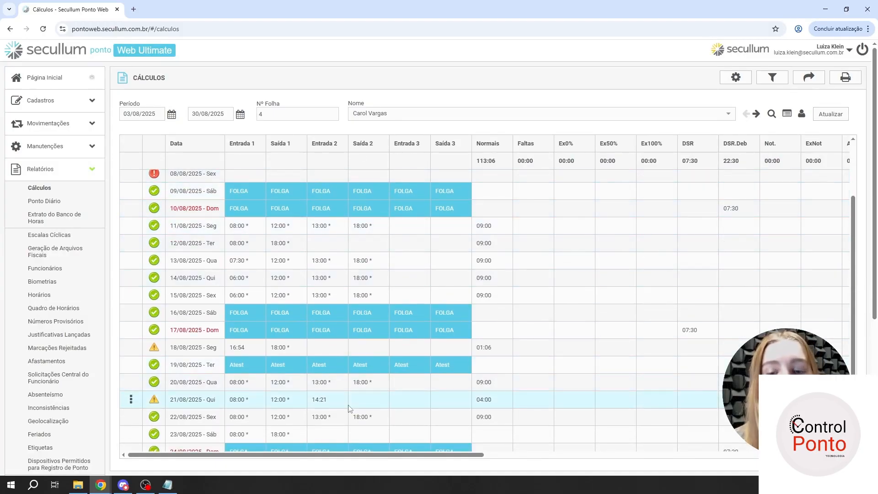
- Examine the report's overtime columns (Ex0%, Ex50%, Ex100%), the DSR columns and the night-hour columns Not. and ExNot
{"action": "left_click_drag", "start_coordinate": [339, 455], "coordinate": [398, 462]}
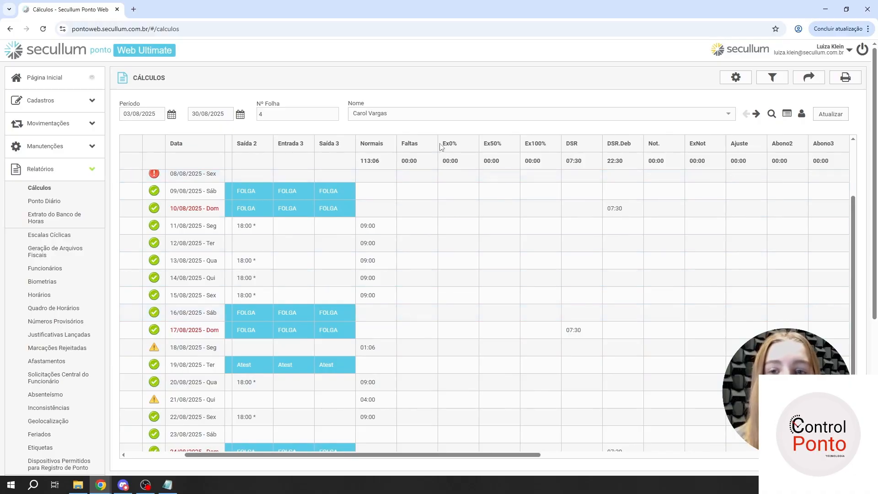
{"action": "left_click_drag", "start_coordinate": [446, 143], "coordinate": [547, 154]}
{"action": "left_click", "coordinate": [554, 150]}
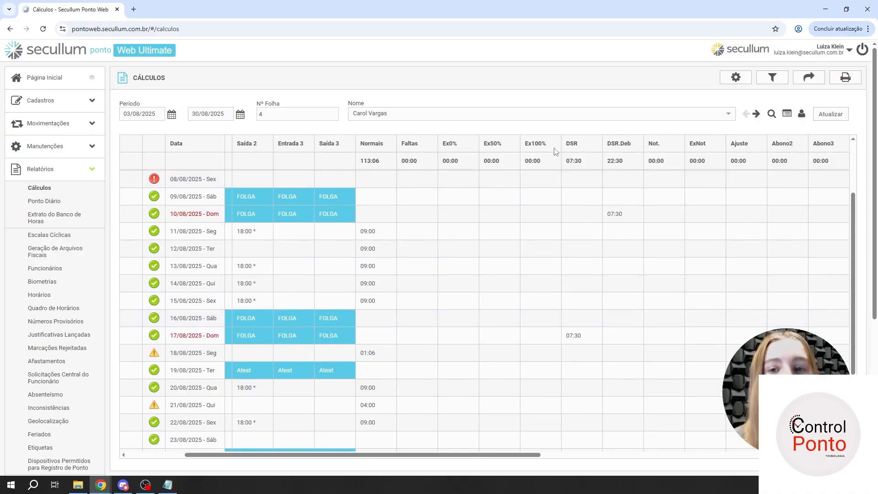
{"action": "left_click_drag", "start_coordinate": [449, 144], "coordinate": [461, 147]}
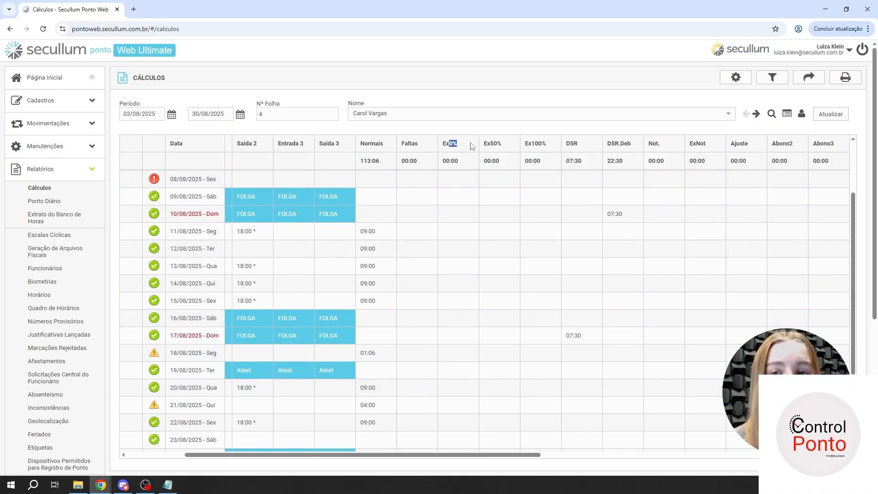
{"action": "left_click_drag", "start_coordinate": [492, 455], "coordinate": [597, 456]}
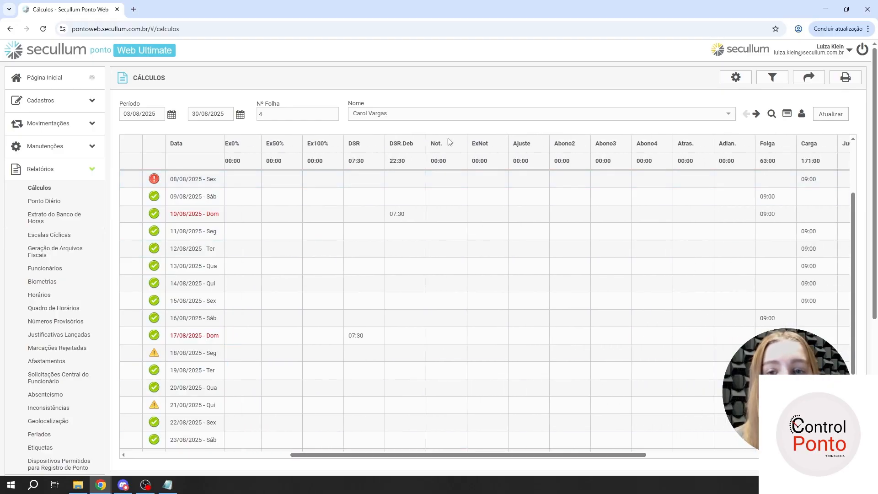
{"action": "scroll", "coordinate": [449, 142], "scroll_direction": "up", "scroll_amount": 2}
{"action": "left_click_drag", "start_coordinate": [448, 143], "coordinate": [495, 146]}
{"action": "left_click", "coordinate": [495, 146]}
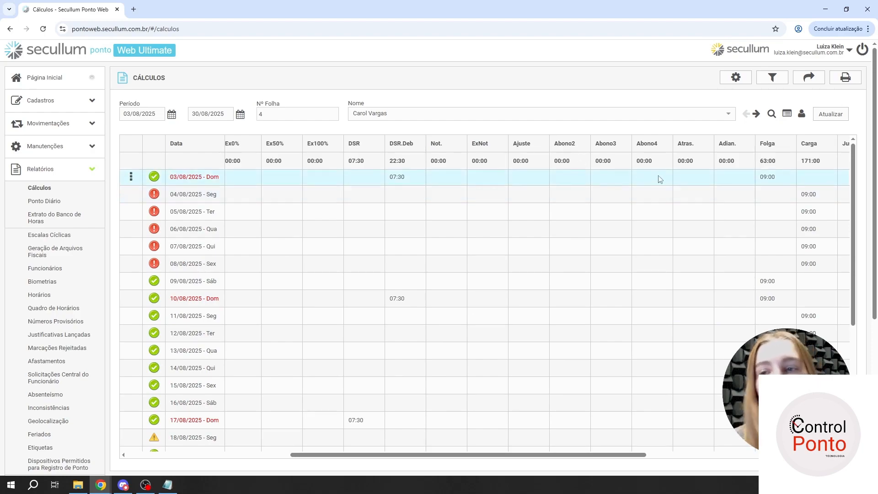
- Examine the remaining report columns from Folga and Carga through the hour bank columns to Refeição, and return to the daily punches
{"action": "left_click_drag", "start_coordinate": [595, 455], "coordinate": [678, 460]}
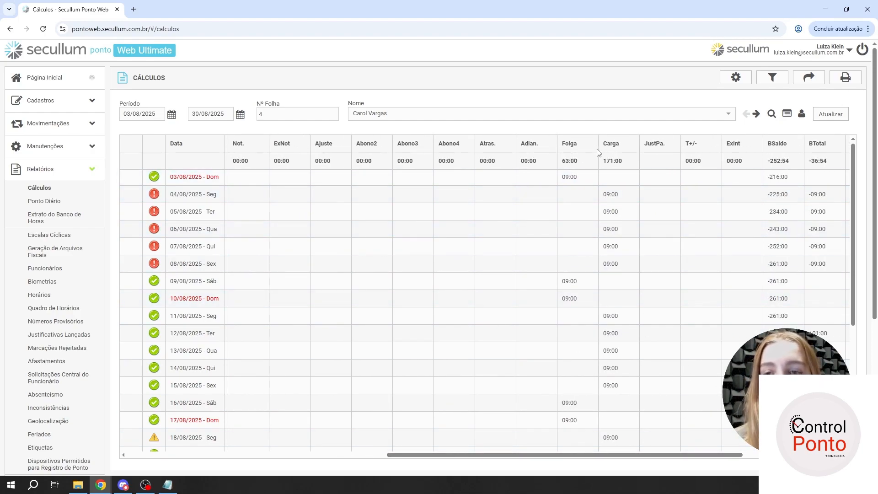
{"action": "left_click_drag", "start_coordinate": [657, 455], "coordinate": [735, 463]}
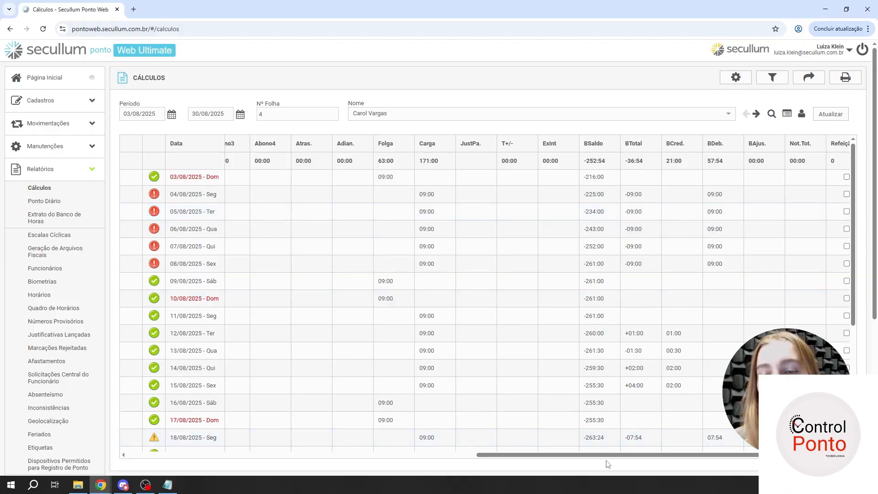
{"action": "scroll", "coordinate": [617, 463], "scroll_direction": "right", "scroll_amount": 1}
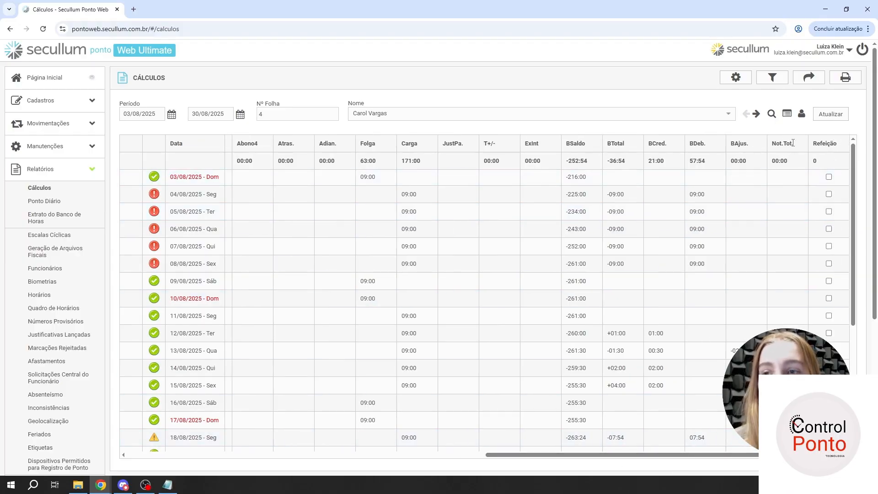
{"action": "scroll", "coordinate": [537, 457], "scroll_direction": "left", "scroll_amount": 5}
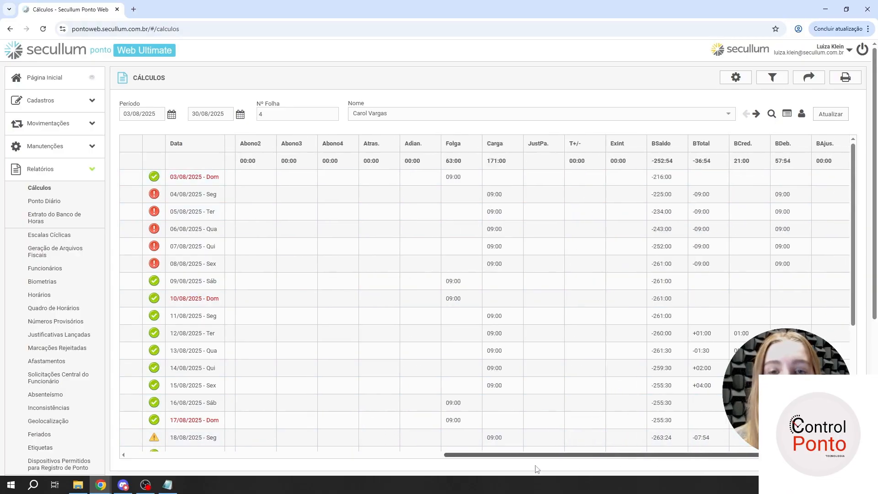
{"action": "scroll", "coordinate": [537, 458], "scroll_direction": "left", "scroll_amount": 15}
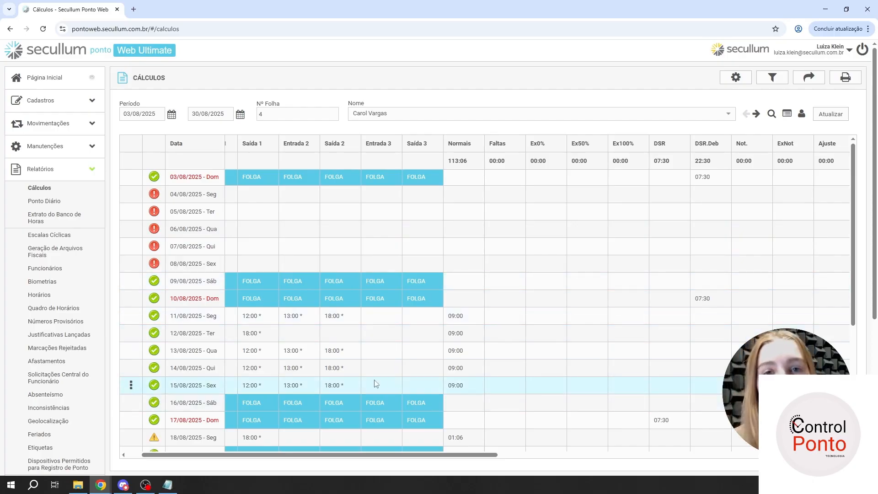
{"action": "scroll", "coordinate": [375, 384], "scroll_direction": "down", "scroll_amount": 3}
{"action": "scroll", "coordinate": [259, 452], "scroll_direction": "left", "scroll_amount": 1}
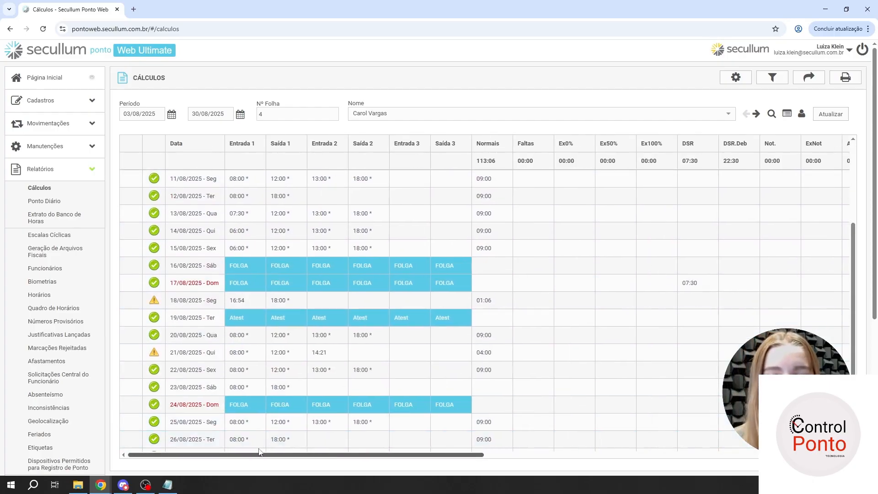
{"action": "scroll", "coordinate": [235, 353], "scroll_direction": "up", "scroll_amount": 3}
{"action": "scroll", "coordinate": [215, 346], "scroll_direction": "down", "scroll_amount": 2}
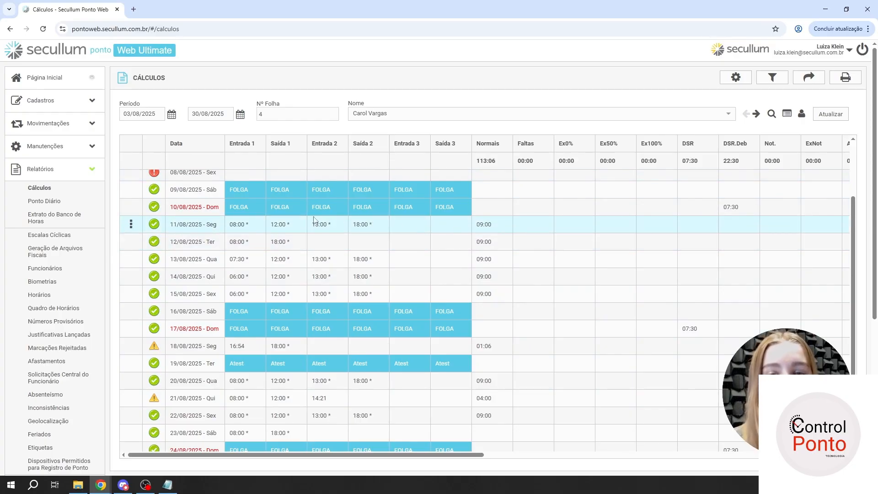
- Expand the calculation details of 11/08/2025, check that day's values across the report columns and collapse the details
{"action": "left_click", "coordinate": [130, 224]}
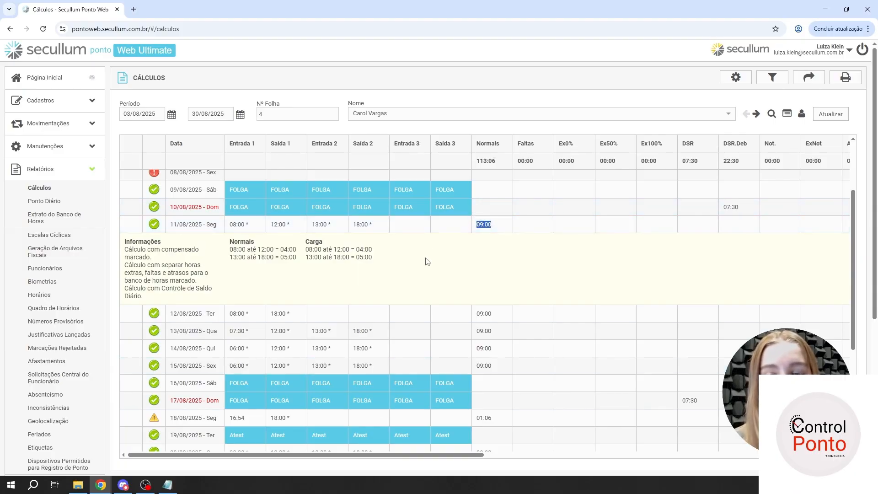
{"action": "left_click", "coordinate": [447, 237]}
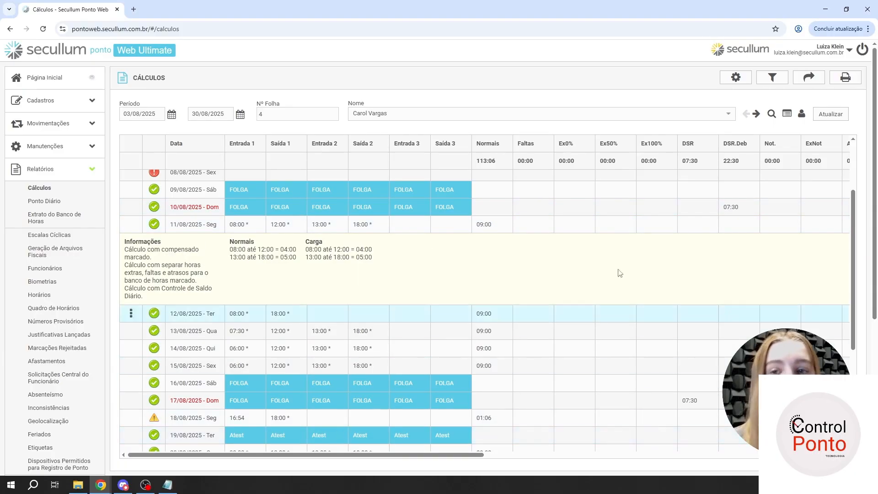
{"action": "left_click_drag", "start_coordinate": [348, 459], "coordinate": [608, 481]}
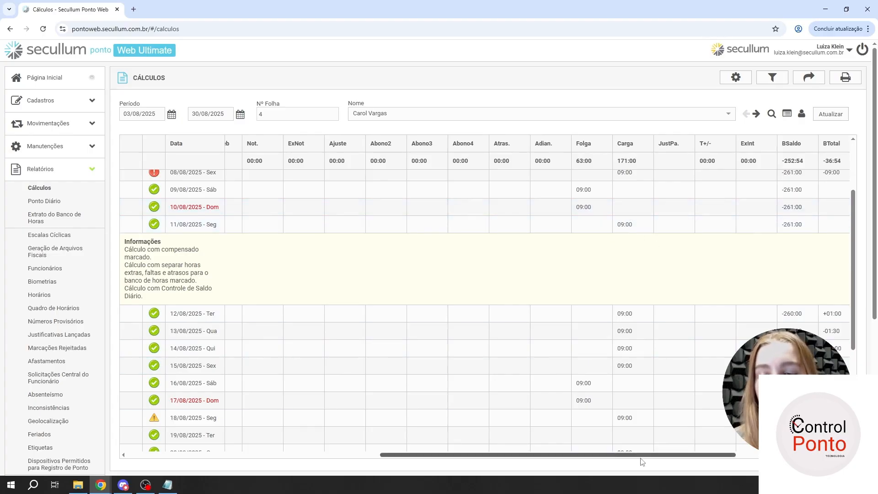
{"action": "left_click_drag", "start_coordinate": [647, 459], "coordinate": [729, 459]}
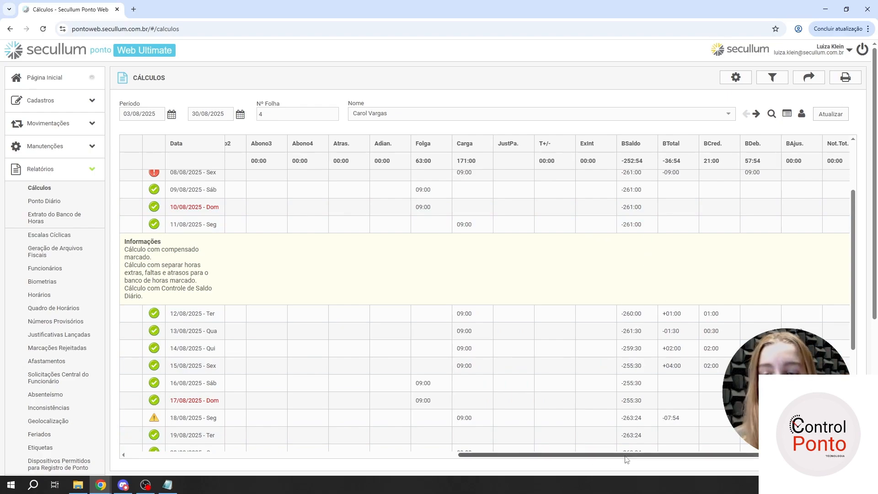
{"action": "left_click_drag", "start_coordinate": [622, 459], "coordinate": [273, 460]}
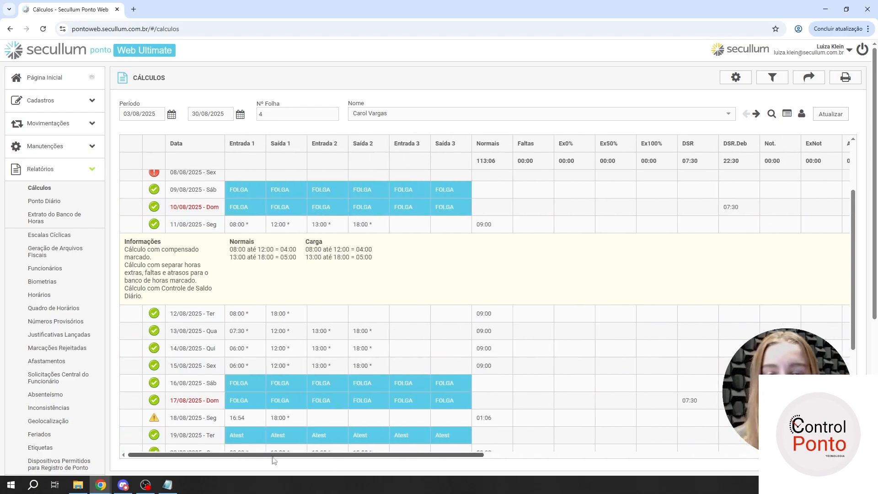
{"action": "left_click", "coordinate": [136, 231]}
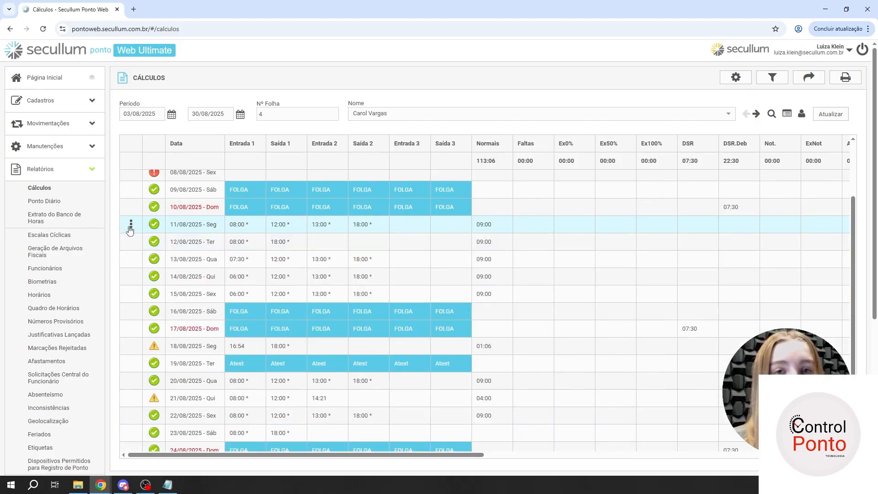
- Reopen the 11/08/2025 calculation details, read the Informações section on the applied calculation options and collapse them
{"action": "left_click", "coordinate": [131, 225]}
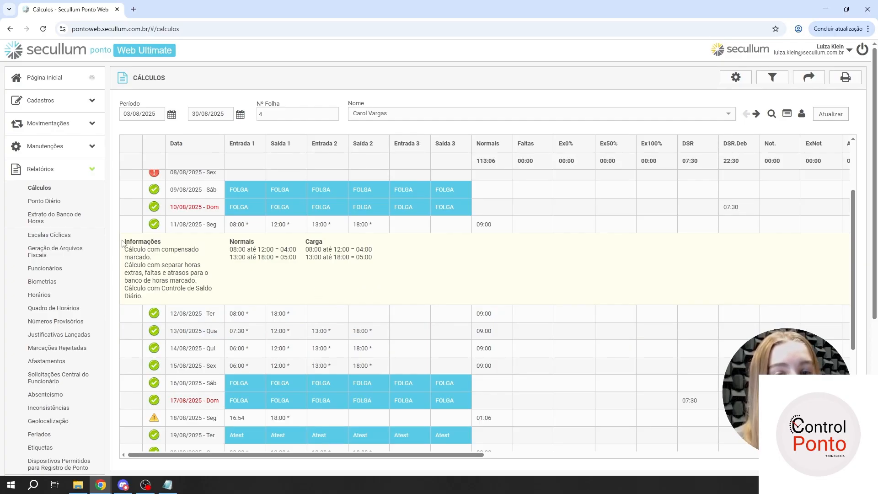
{"action": "left_click_drag", "start_coordinate": [123, 241], "coordinate": [168, 247]}
{"action": "left_click", "coordinate": [168, 247]}
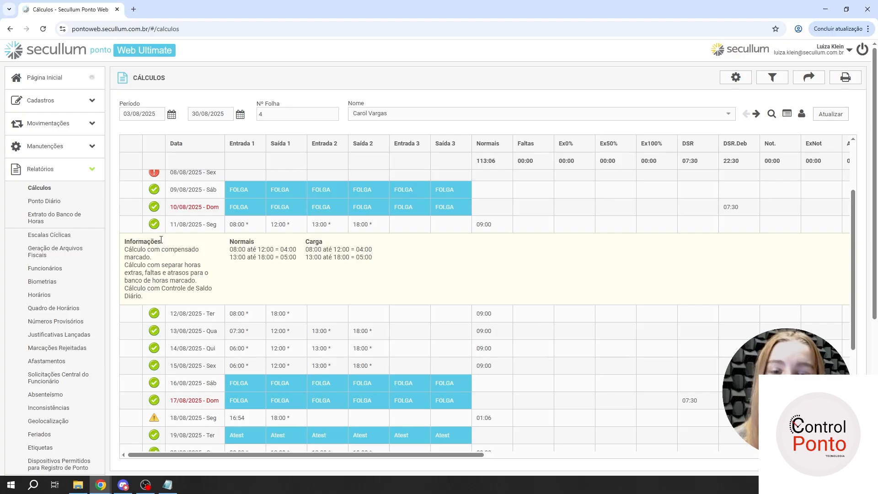
{"action": "left_click_drag", "start_coordinate": [152, 254], "coordinate": [123, 252]}
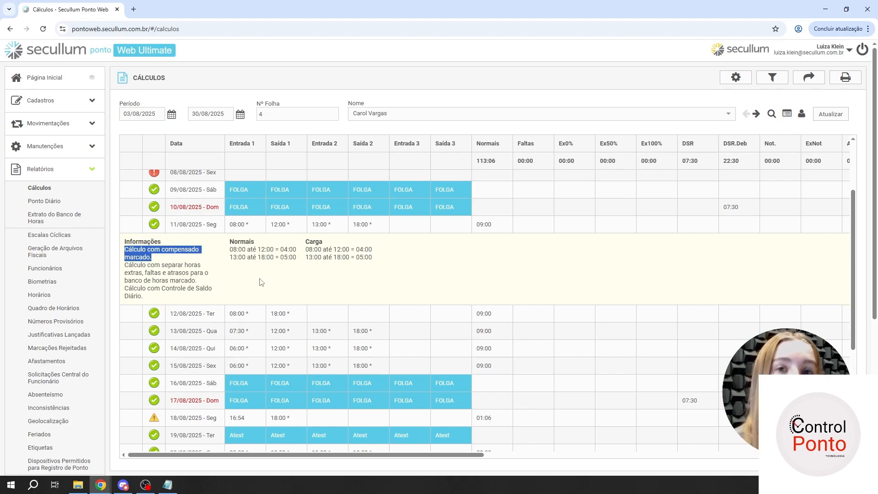
{"action": "left_click", "coordinate": [204, 273]}
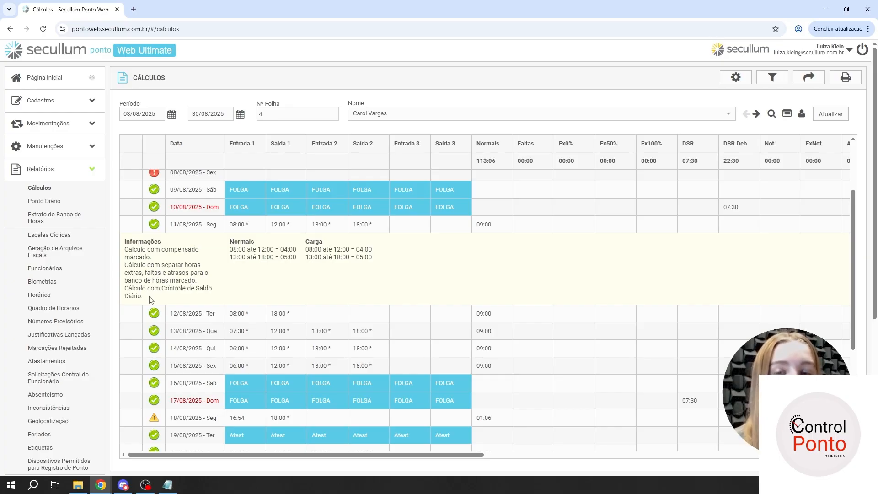
{"action": "left_click", "coordinate": [136, 228]}
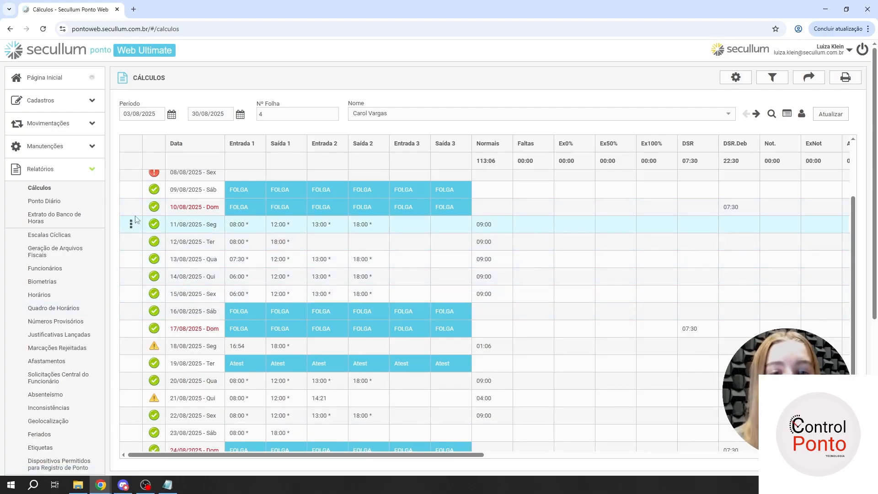
- Inspect the Normais breakdown in the 11/08/2025 calculation details, compare it with the Normais column and collapse the details
{"action": "left_click", "coordinate": [133, 228]}
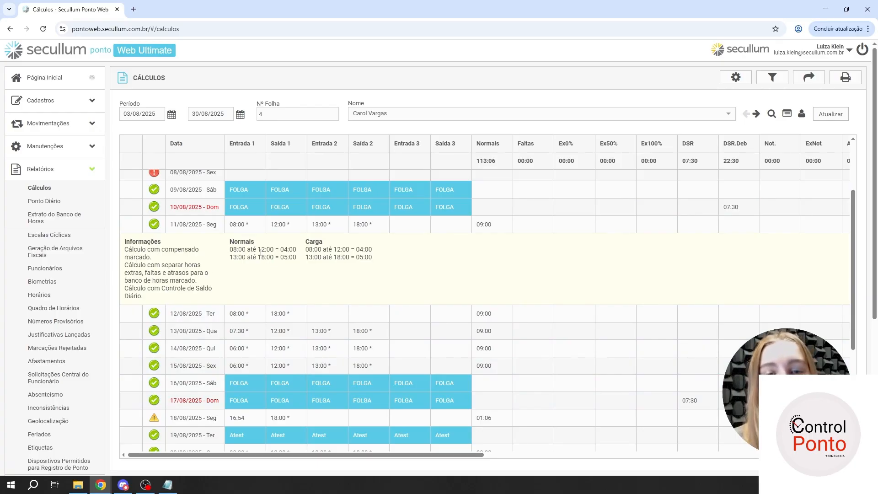
{"action": "left_click_drag", "start_coordinate": [228, 242], "coordinate": [258, 246]}
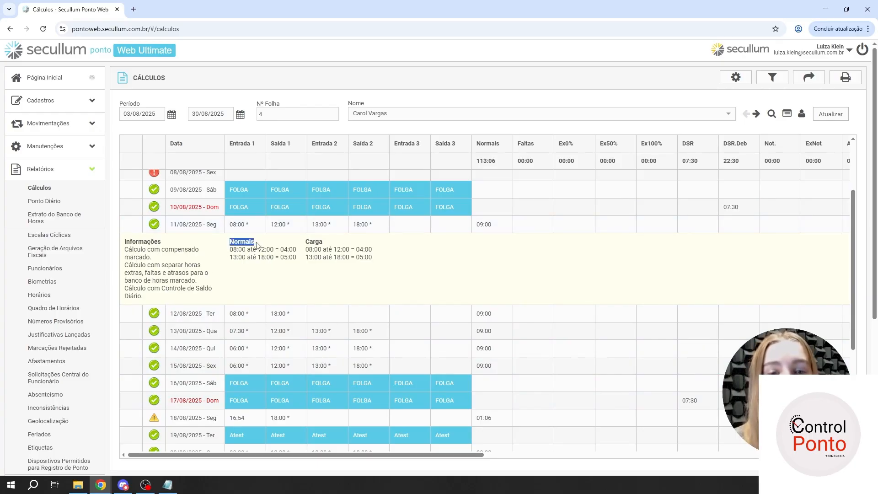
{"action": "left_click", "coordinate": [259, 246]}
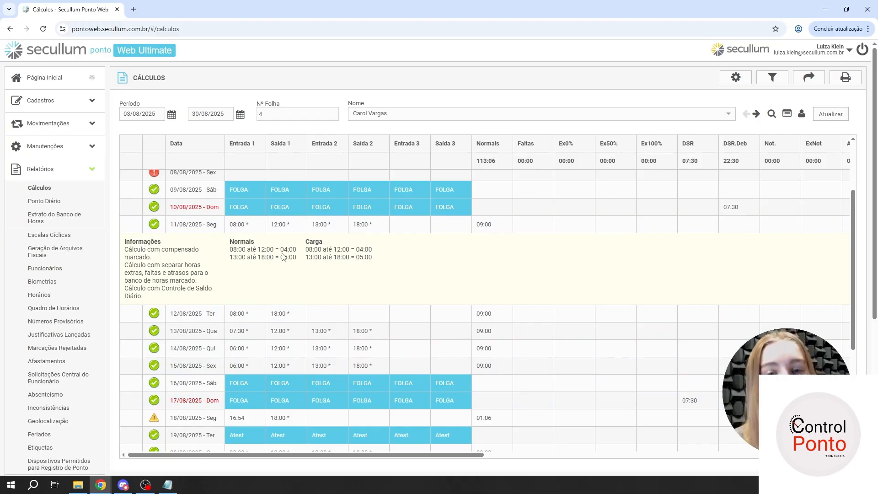
{"action": "left_click_drag", "start_coordinate": [231, 253], "coordinate": [297, 258]}
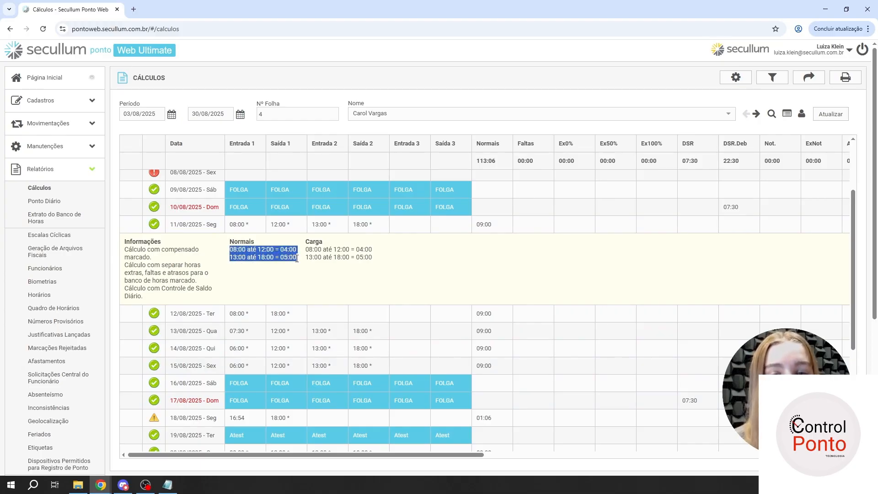
{"action": "left_click", "coordinate": [287, 257]}
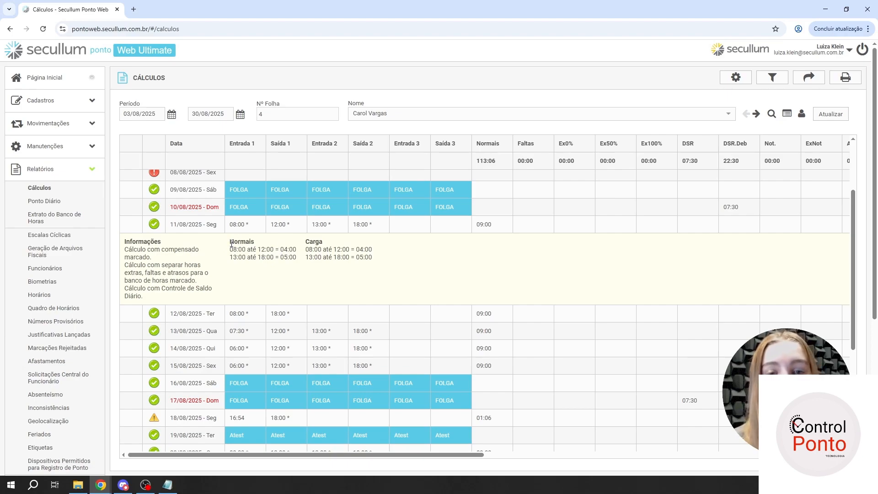
{"action": "left_click_drag", "start_coordinate": [231, 245], "coordinate": [255, 245]}
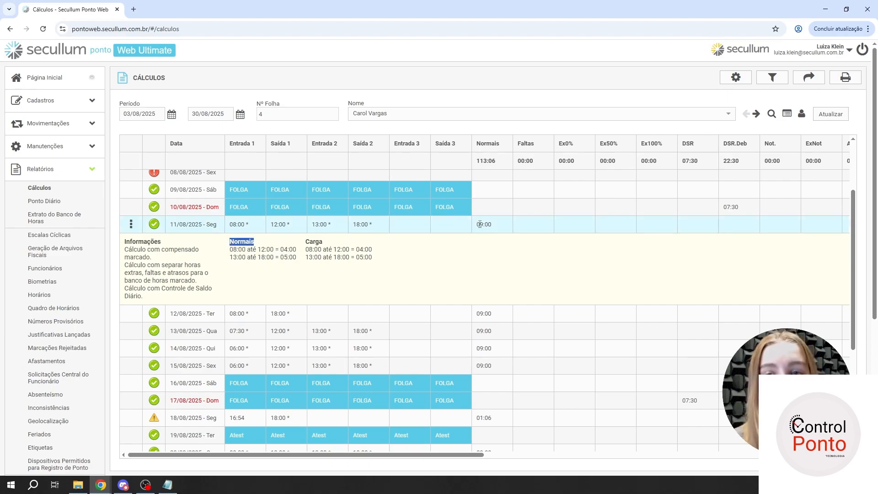
{"action": "left_click", "coordinate": [242, 245]}
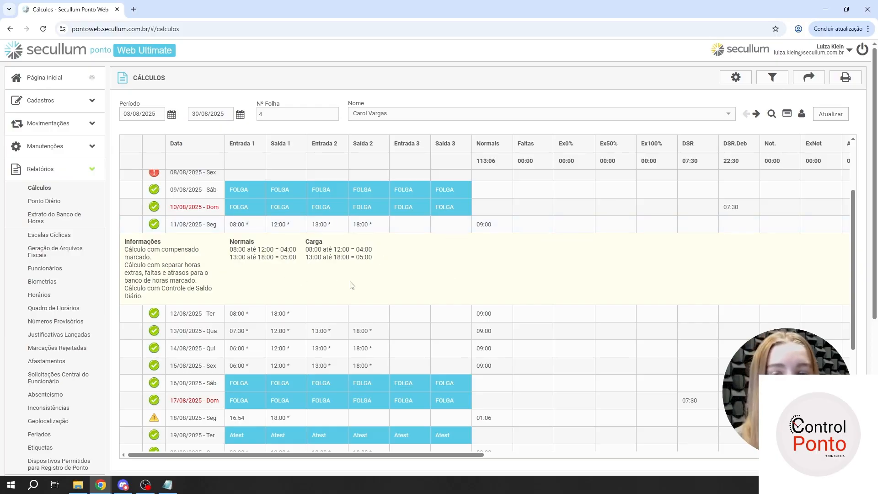
{"action": "left_click", "coordinate": [132, 226]}
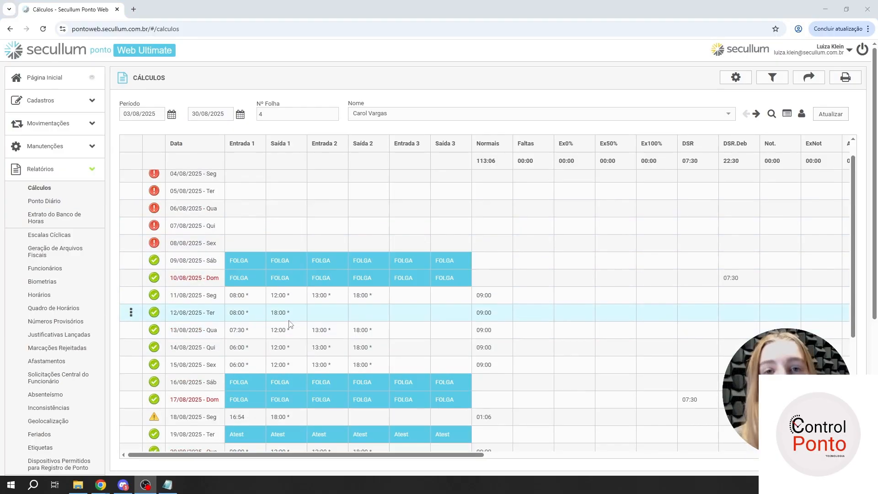
- Expand the calculation details of 18/08/2025 and examine how its Normais hours are computed
{"action": "scroll", "coordinate": [270, 319], "scroll_direction": "down", "scroll_amount": 2}
{"action": "scroll", "coordinate": [270, 319], "scroll_direction": "down", "scroll_amount": 2}
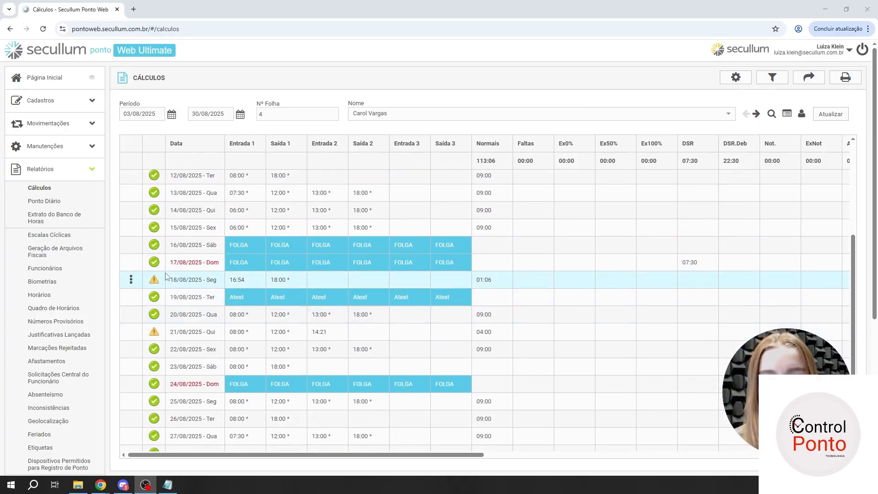
{"action": "left_click", "coordinate": [132, 280]}
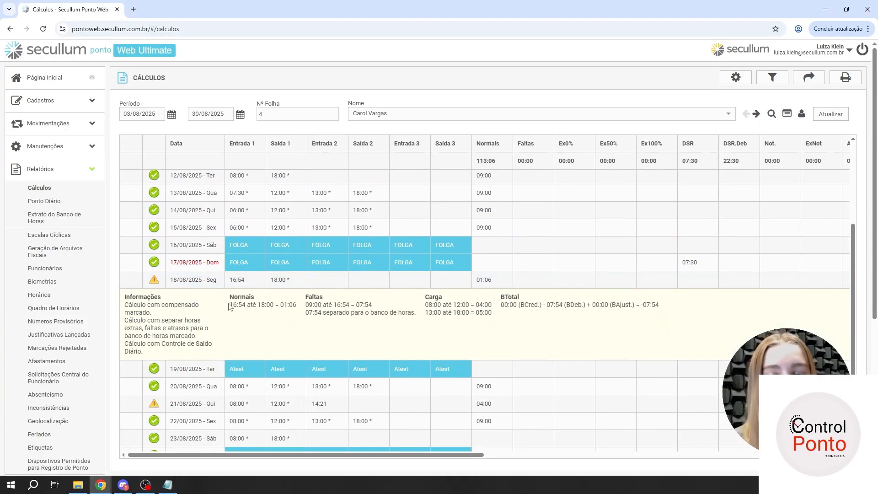
{"action": "left_click_drag", "start_coordinate": [227, 296], "coordinate": [296, 299]}
{"action": "left_click", "coordinate": [300, 299]}
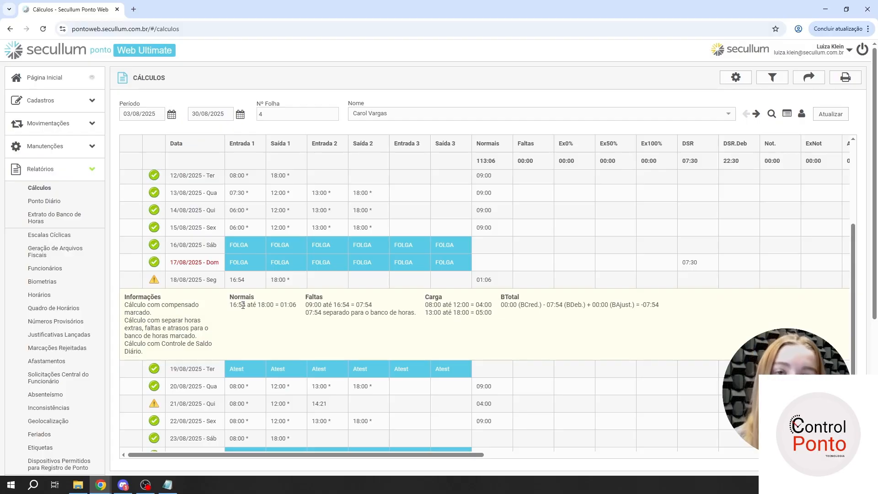
{"action": "left_click_drag", "start_coordinate": [228, 305], "coordinate": [291, 306]}
{"action": "left_click", "coordinate": [238, 312]}
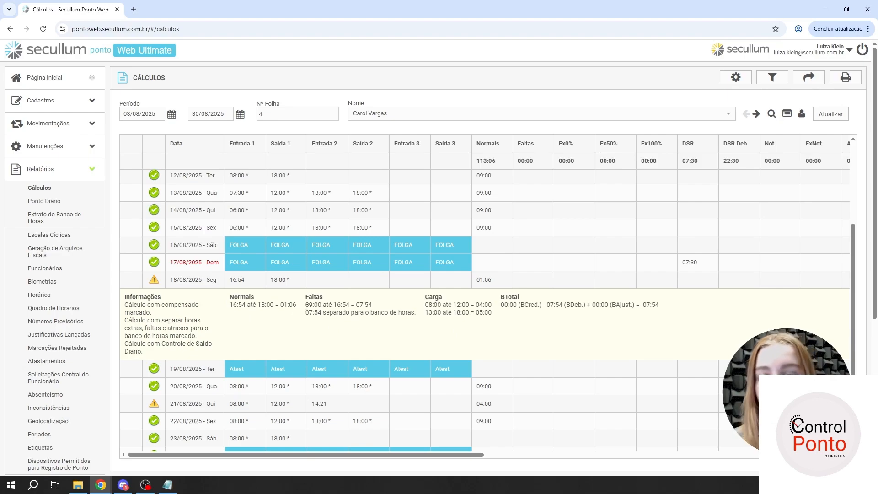
- Read the Faltas, Carga and BTotal breakdowns in the 18/08/2025 calculation details and collapse them
{"action": "left_click_drag", "start_coordinate": [306, 308], "coordinate": [493, 306]}
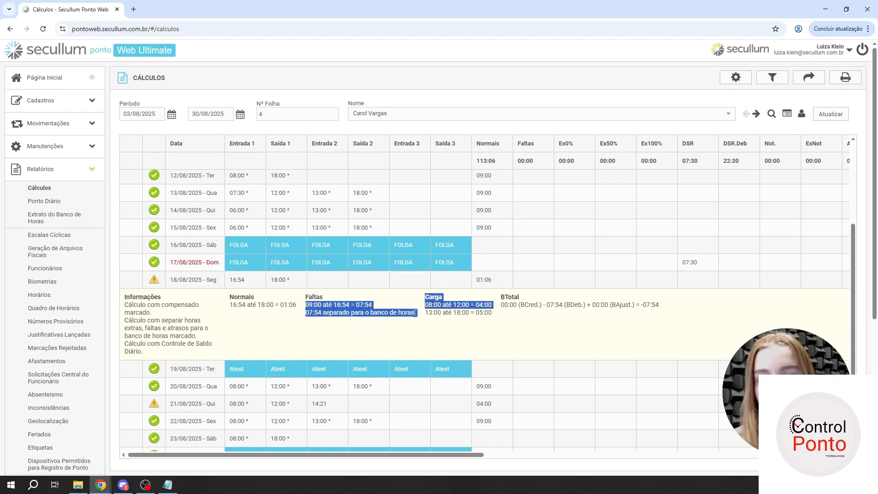
{"action": "left_click", "coordinate": [490, 314]}
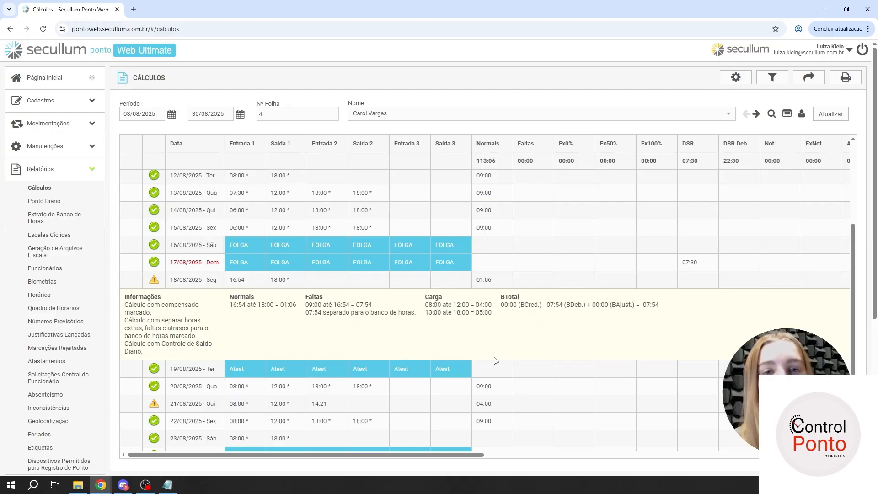
{"action": "left_click_drag", "start_coordinate": [502, 303], "coordinate": [657, 305]}
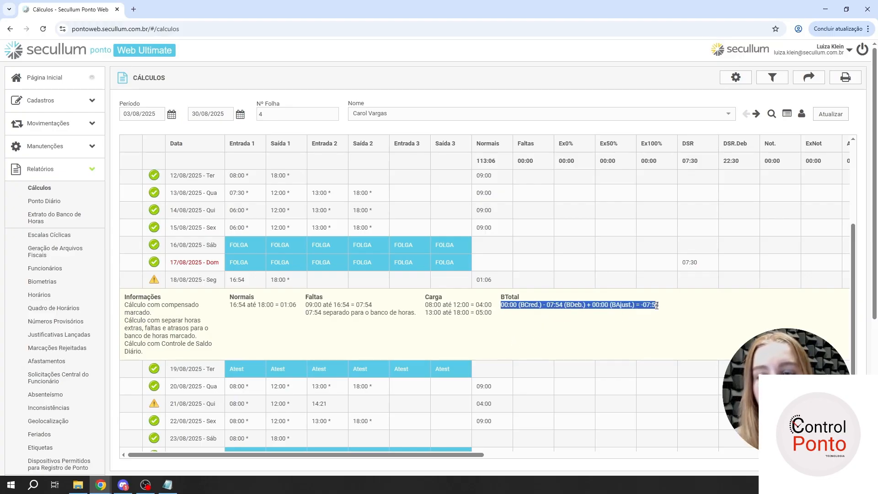
{"action": "left_click", "coordinate": [657, 305]}
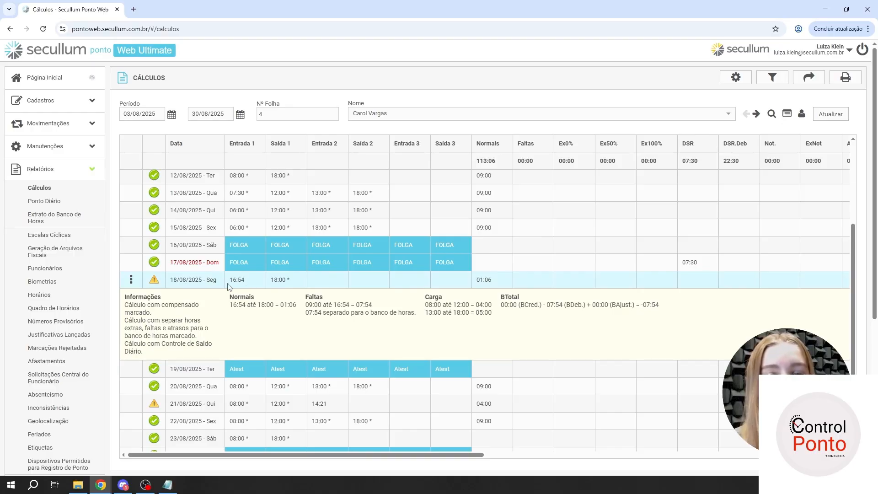
{"action": "left_click", "coordinate": [247, 280]}
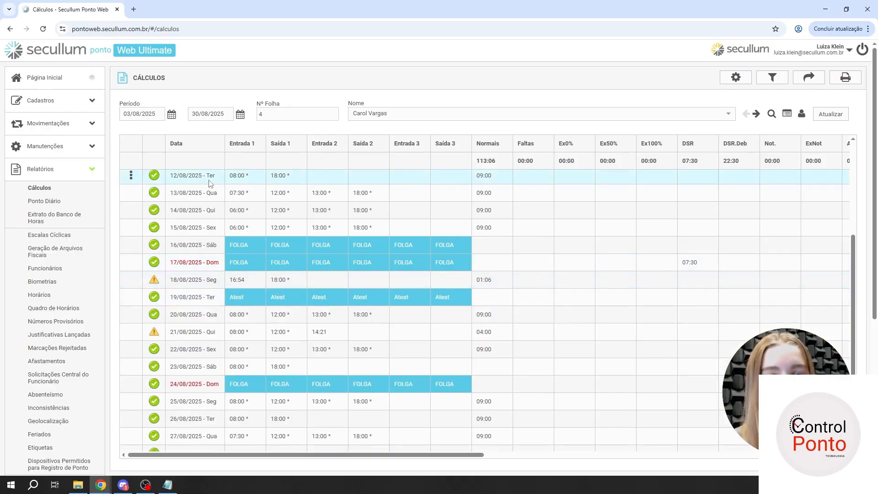
- Remove the Compensado marking from 13/08/2025 with Desmarcar Compensado
{"action": "right_click", "coordinate": [241, 193]}
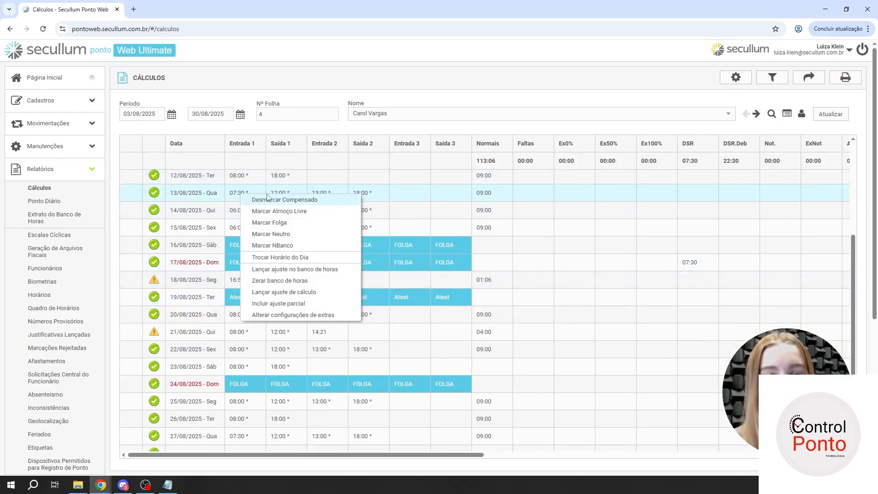
{"action": "left_click_drag", "start_coordinate": [425, 262], "coordinate": [379, 337]}
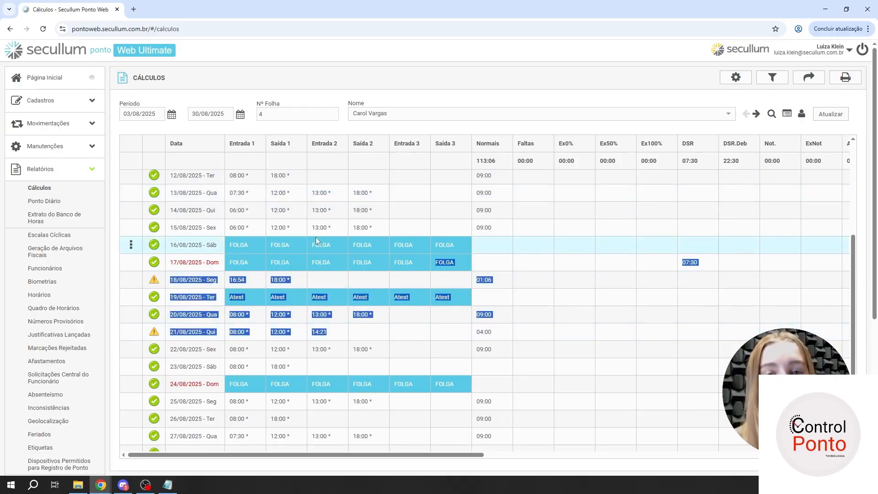
{"action": "right_click", "coordinate": [256, 192]}
{"action": "left_click", "coordinate": [258, 191]}
{"action": "right_click", "coordinate": [253, 192]}
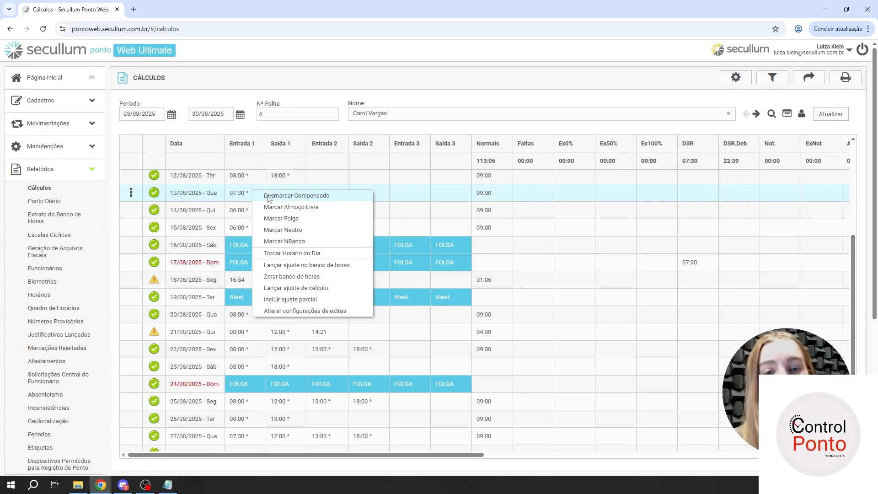
{"action": "left_click", "coordinate": [339, 196]}
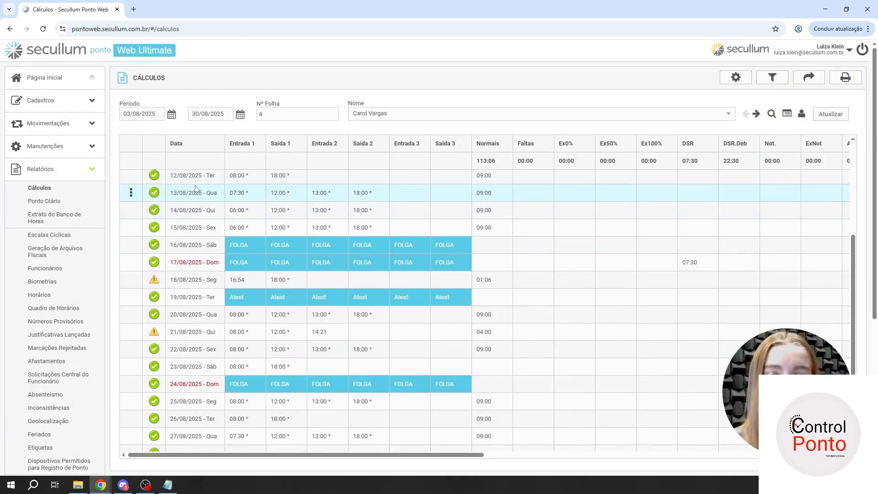
- Expand the 13/08/2025 and 14/08/2025 calculation details, compare their Informações sections on Compensado and collapse those of 14/08/2025
{"action": "left_click", "coordinate": [132, 192]}
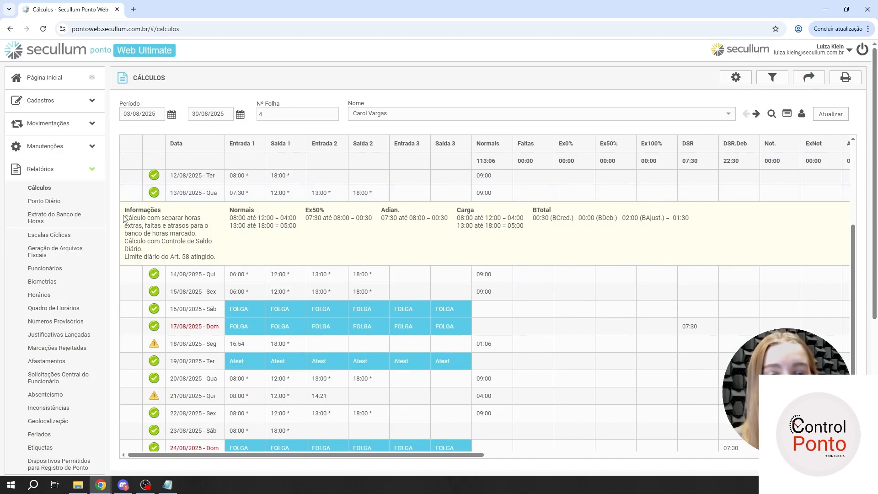
{"action": "left_click_drag", "start_coordinate": [124, 218], "coordinate": [160, 218]}
{"action": "left_click", "coordinate": [168, 215]}
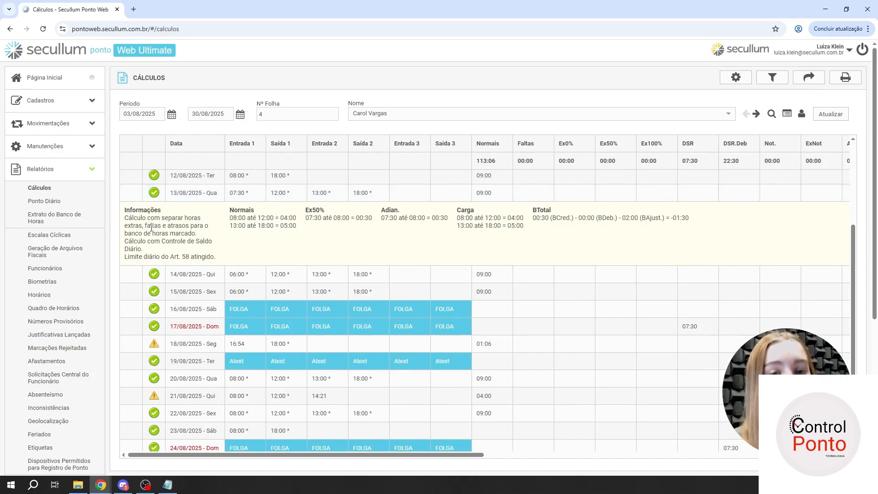
{"action": "left_click", "coordinate": [131, 274]}
{"action": "left_click_drag", "start_coordinate": [152, 308], "coordinate": [125, 303]}
{"action": "left_click", "coordinate": [150, 223]}
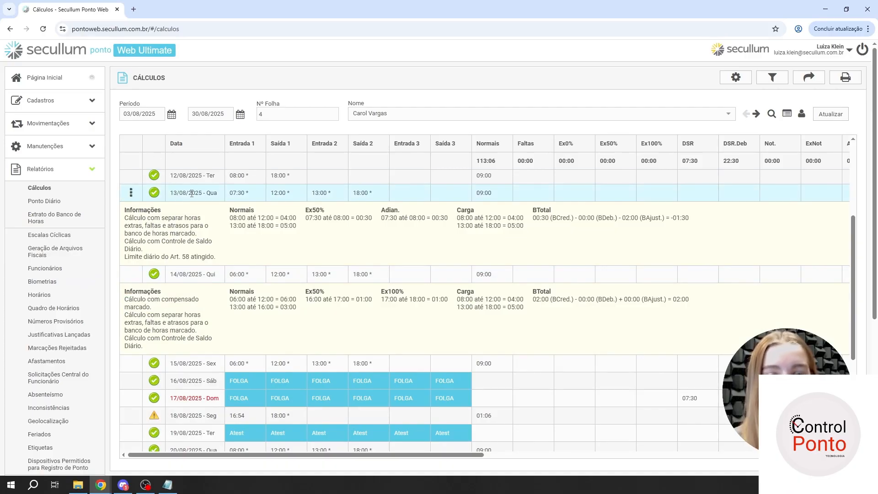
{"action": "right_click", "coordinate": [191, 194]}
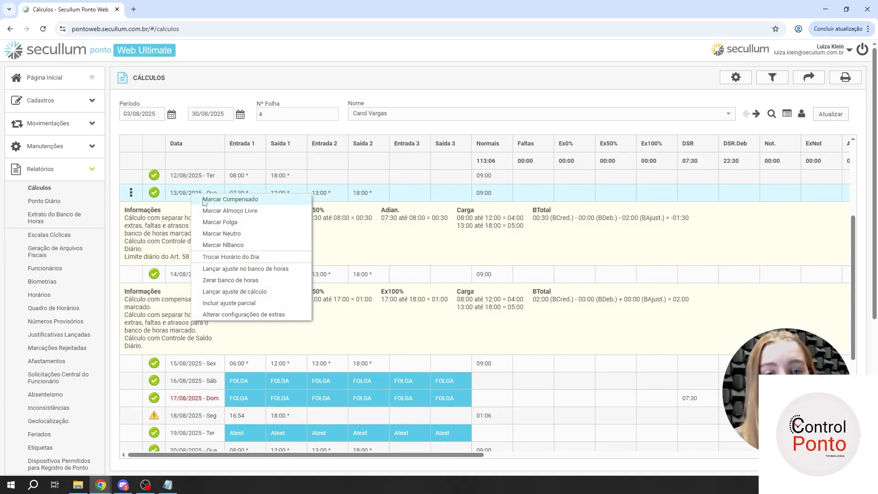
{"action": "left_click", "coordinate": [131, 274]}
- Mark 13/08/2025 as NBanco and expand that day's calculation details
{"action": "right_click", "coordinate": [193, 193]}
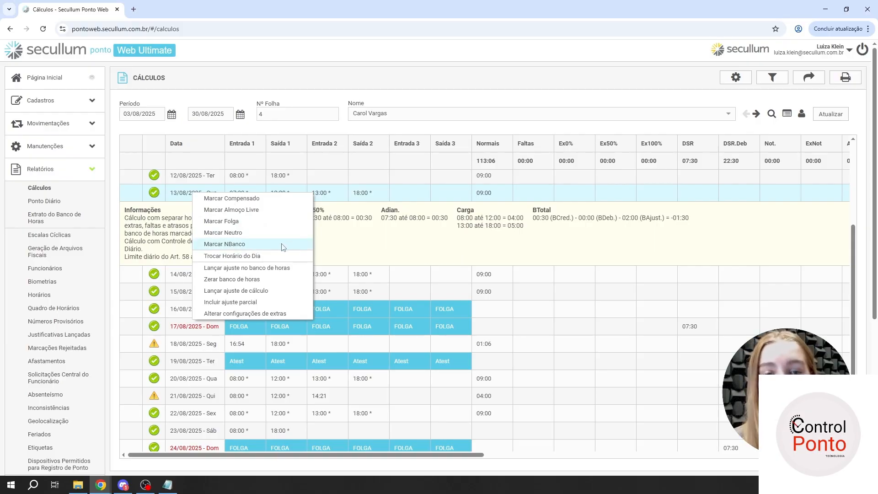
{"action": "left_click", "coordinate": [231, 244]}
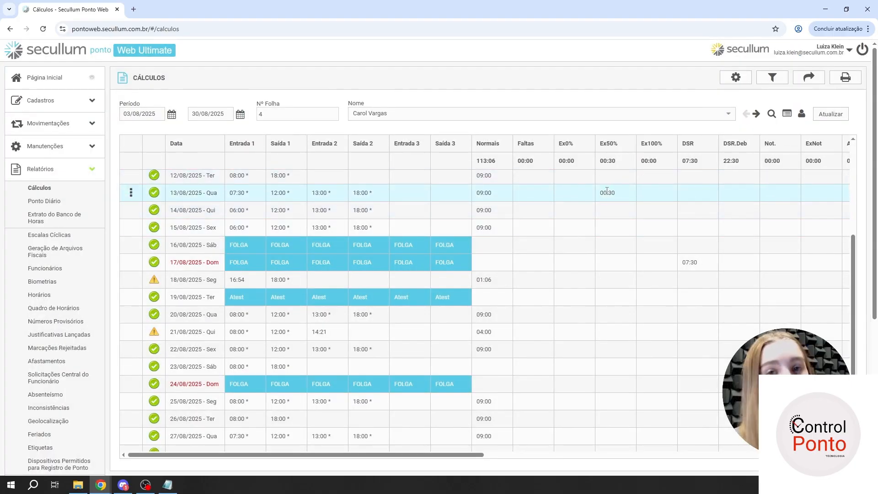
{"action": "left_click", "coordinate": [131, 192]}
- Open Trocar Horário do Dia for 13/08/2025, check the available Novo Horário options and close the dialog without changing the schedule
{"action": "right_click", "coordinate": [263, 202]}
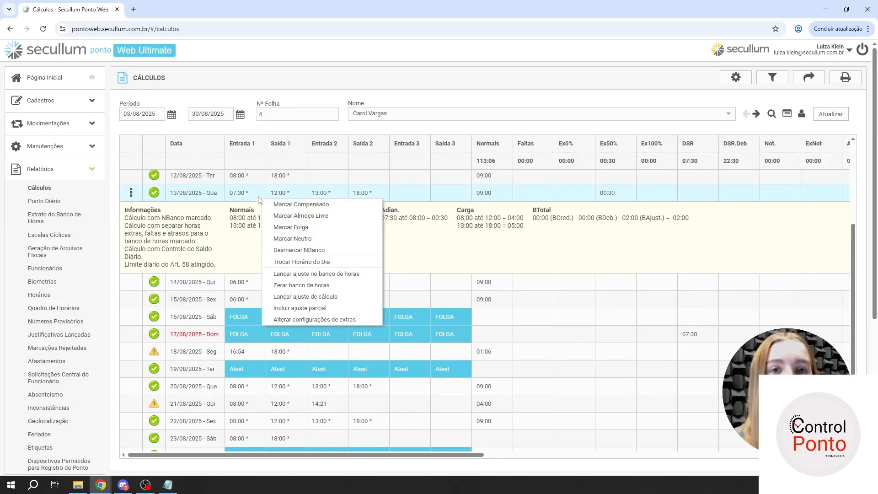
{"action": "left_click", "coordinate": [284, 262]}
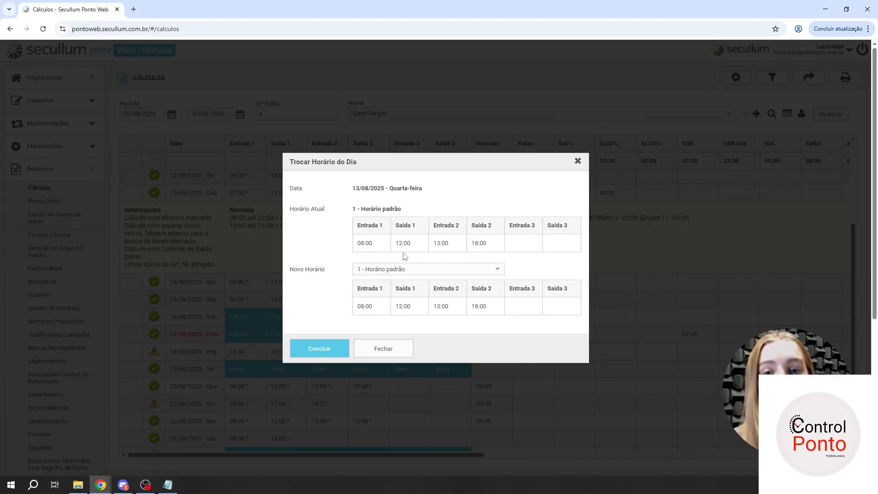
{"action": "left_click", "coordinate": [398, 269]}
{"action": "left_click", "coordinate": [323, 259]}
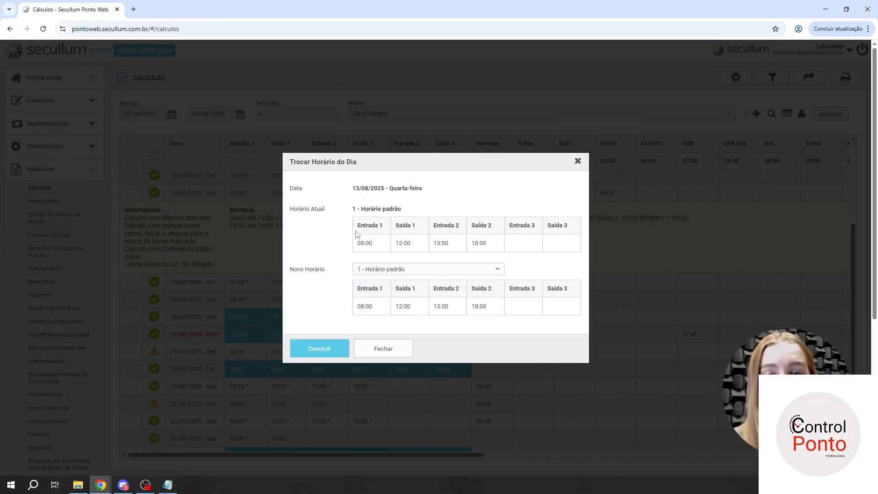
{"action": "left_click", "coordinate": [388, 271]}
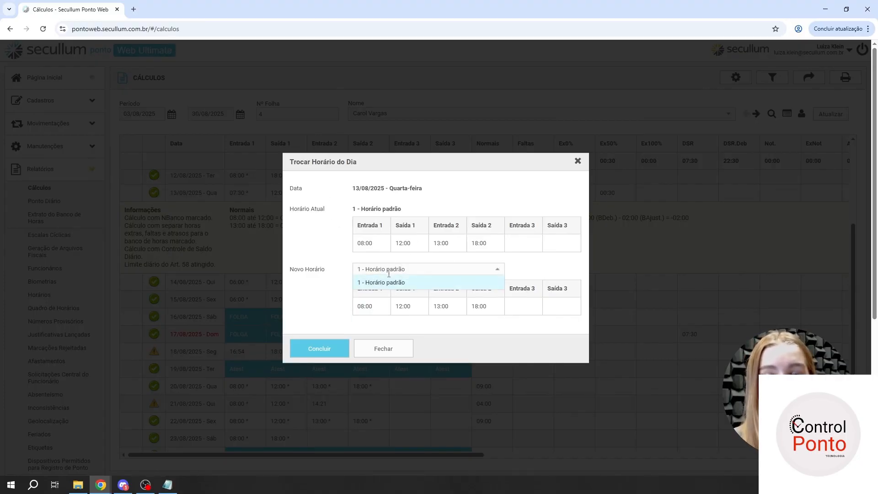
{"action": "left_click", "coordinate": [383, 349]}
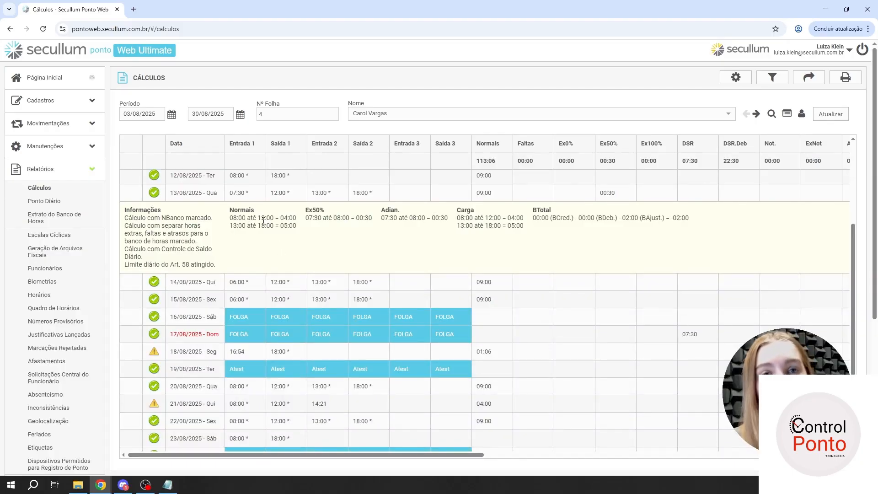
- Add a calculation adjustment (ajuste de cálculo) of -00:30 to 13/08/2025
{"action": "right_click", "coordinate": [293, 196]}
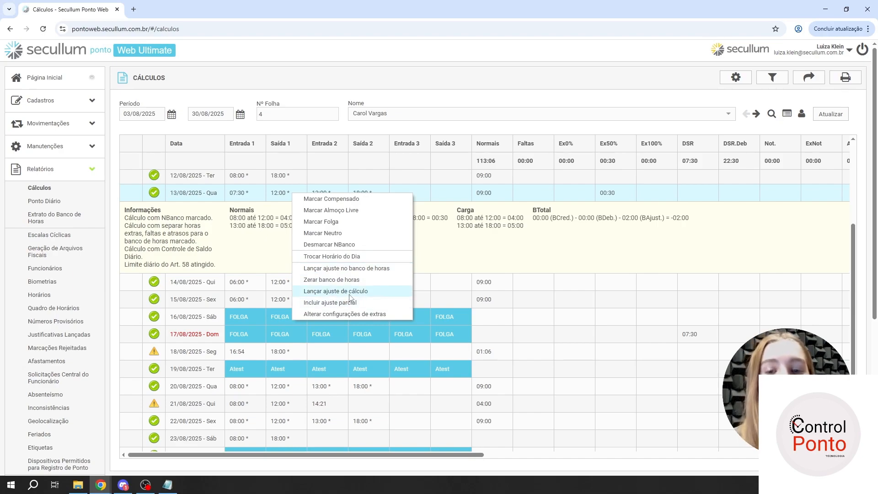
{"action": "left_click", "coordinate": [319, 295]}
{"action": "left_click", "coordinate": [435, 266]}
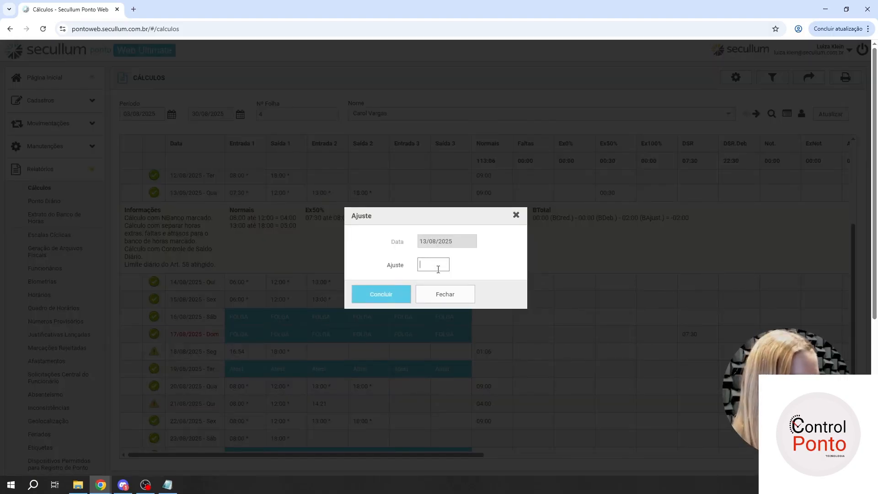
{"action": "type", "text": "-"}
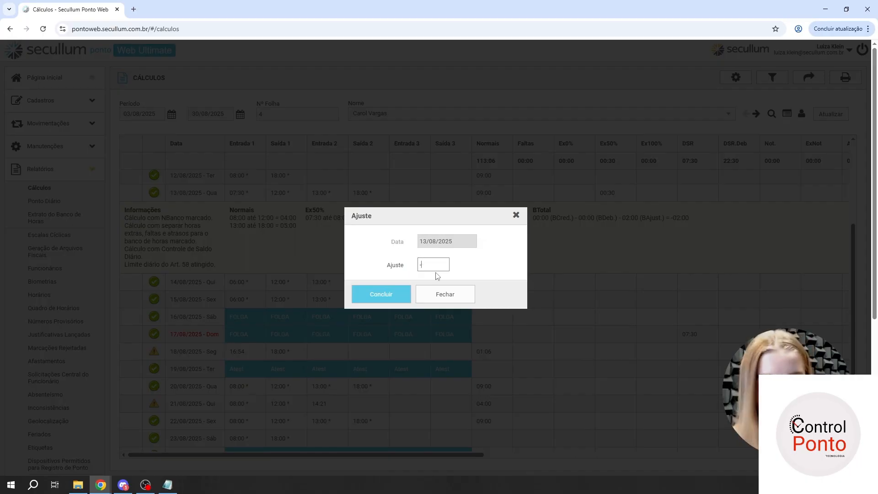
{"action": "type", "text": "303:00"}
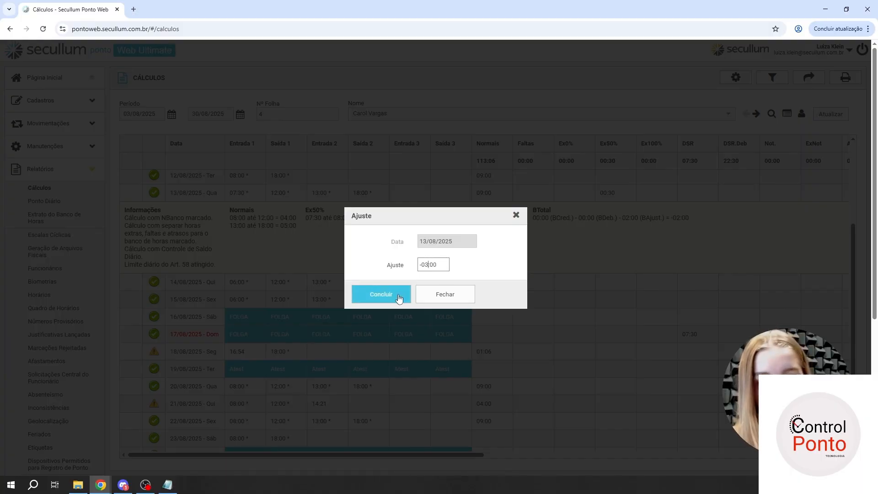
{"action": "key", "text": "BackSpace"}
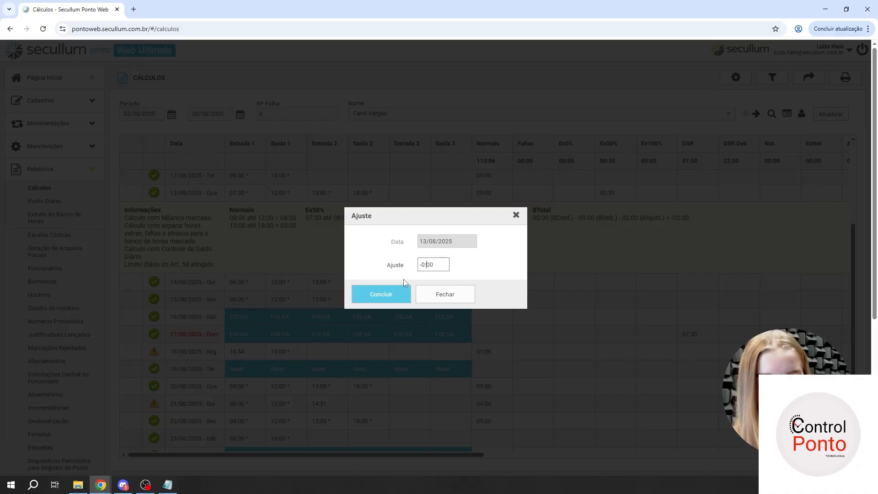
{"action": "type", "text": "0"}
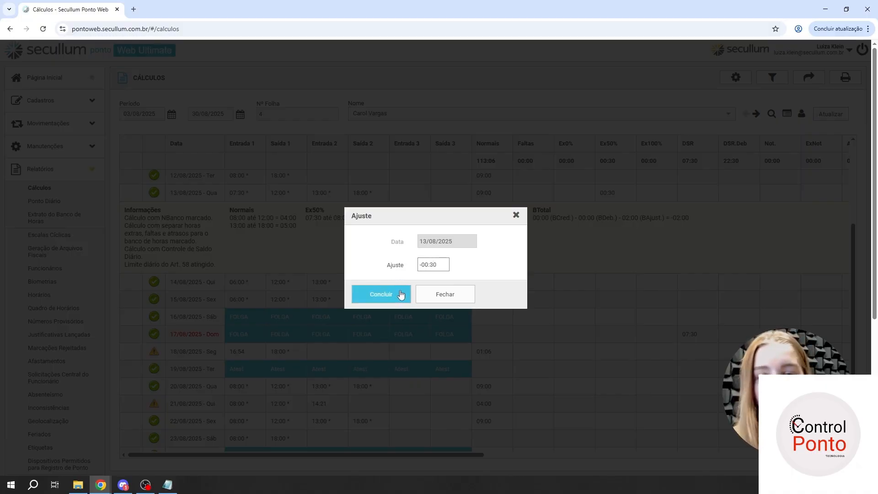
{"action": "left_click", "coordinate": [399, 295]}
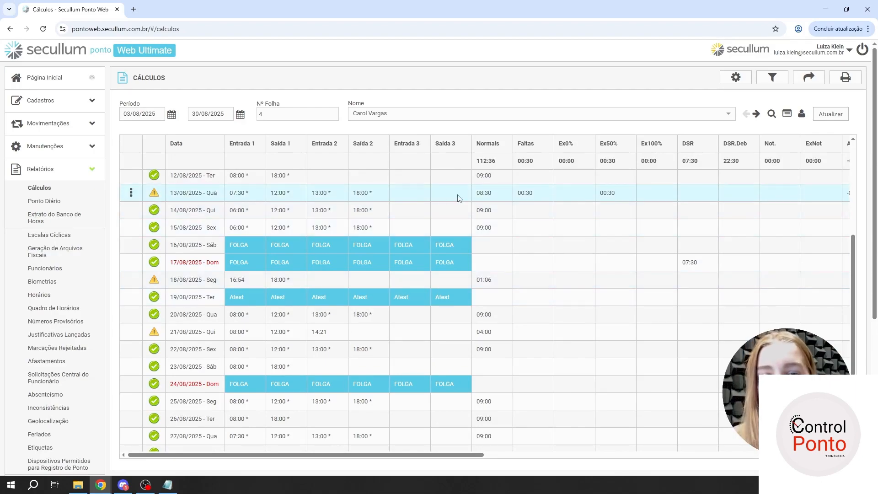
- Expand the 13/08/2025 calculation details and examine how the adjustment is applied under Faltas
{"action": "left_click", "coordinate": [131, 193]}
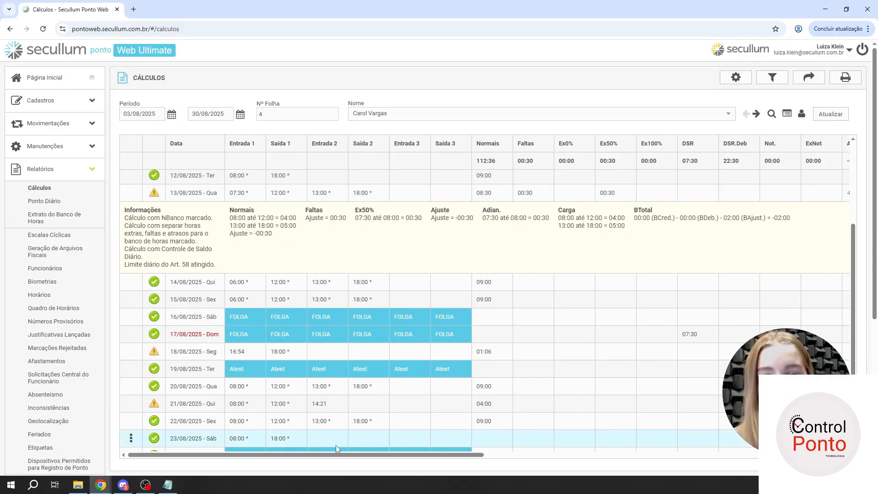
{"action": "left_click_drag", "start_coordinate": [308, 213], "coordinate": [347, 221]}
{"action": "left_click", "coordinate": [334, 217]}
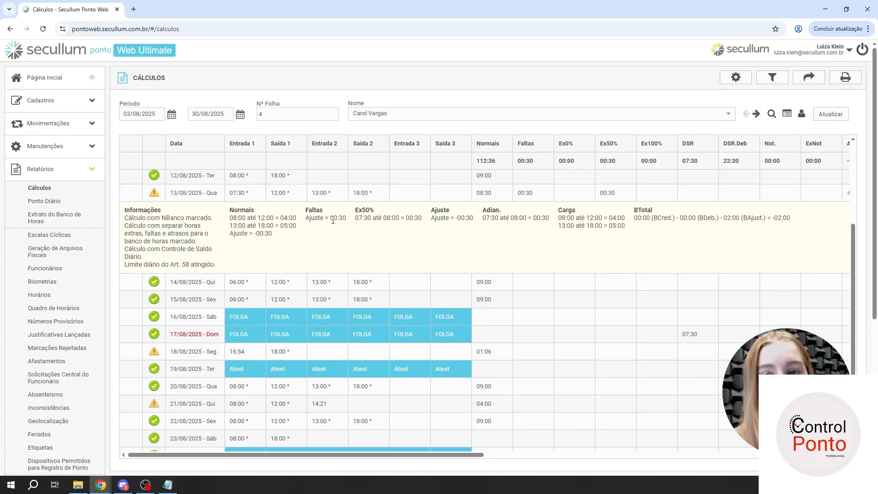
- Mark 13/08/2025 as Compensado again, check the recalculated breakdown in that day's details and collapse them
{"action": "right_click", "coordinate": [328, 192]}
{"action": "left_click", "coordinate": [340, 198]}
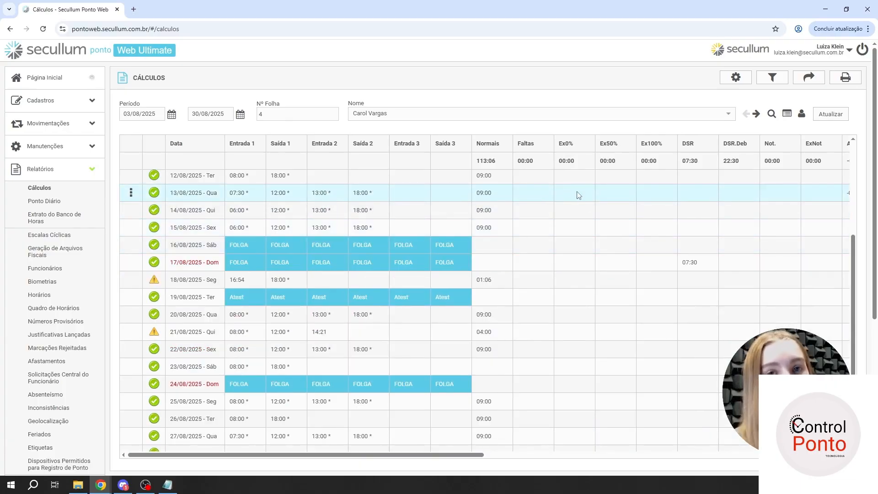
{"action": "left_click", "coordinate": [140, 200]}
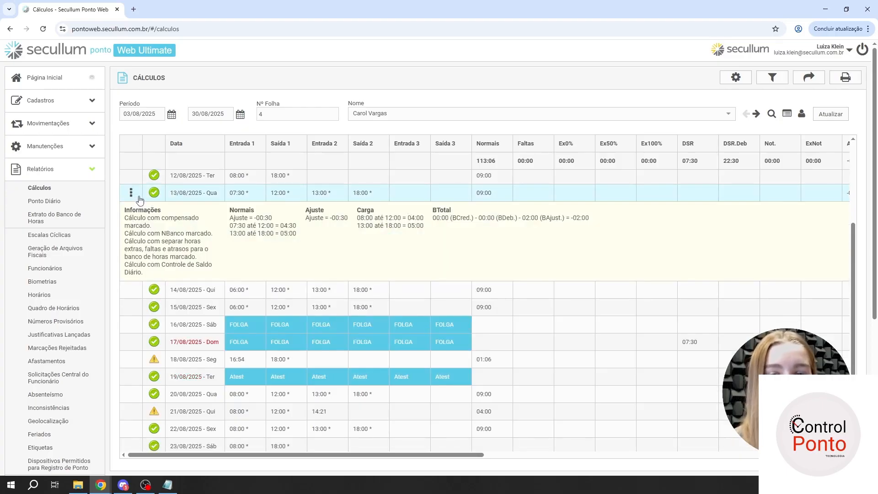
{"action": "left_click", "coordinate": [140, 200]}
- Open a new partial adjustment (ajuste parcial) for 13/08/2025, check the Justificativa and Tipo choices, and leave without saving
{"action": "right_click", "coordinate": [271, 195]}
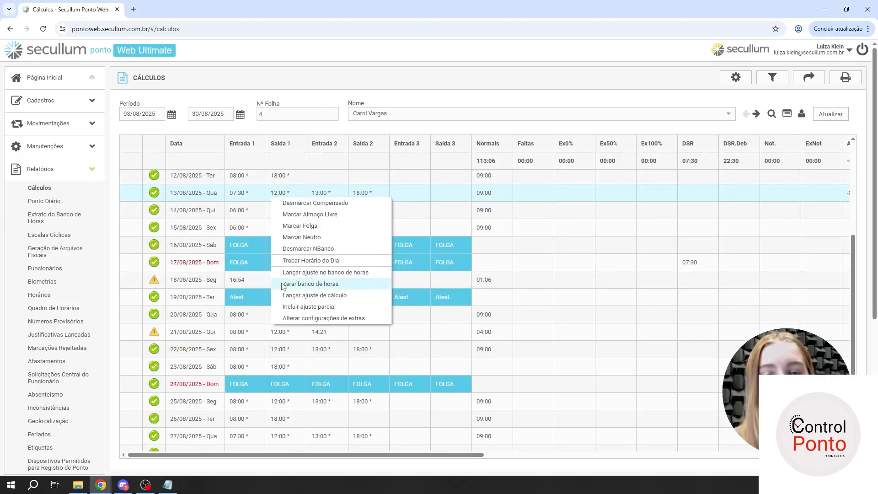
{"action": "left_click", "coordinate": [300, 310]}
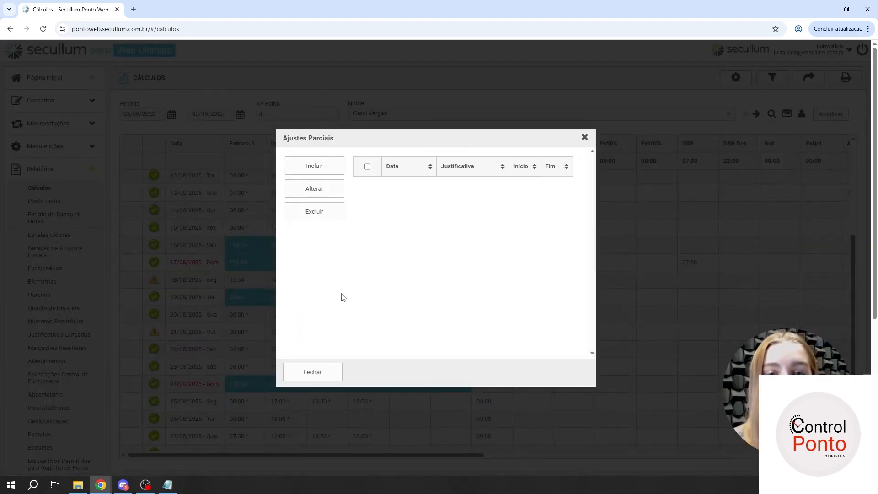
{"action": "left_click", "coordinate": [316, 373]}
{"action": "right_click", "coordinate": [289, 200]}
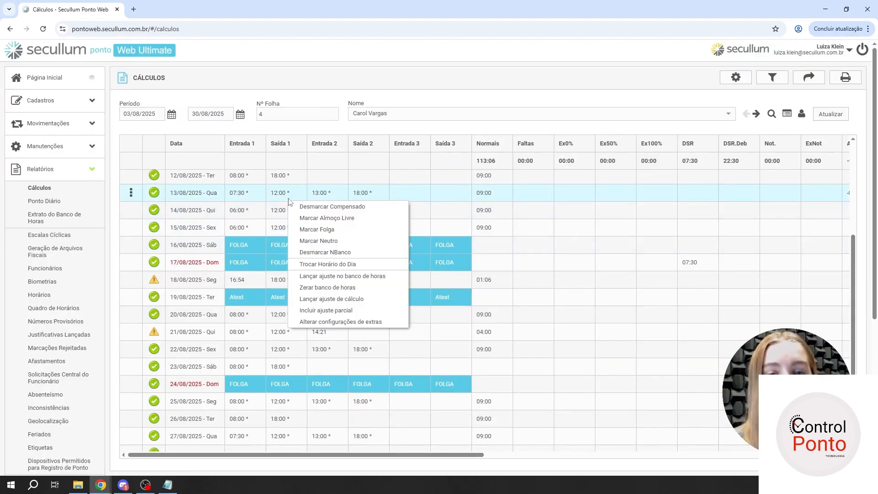
{"action": "left_click", "coordinate": [306, 311]}
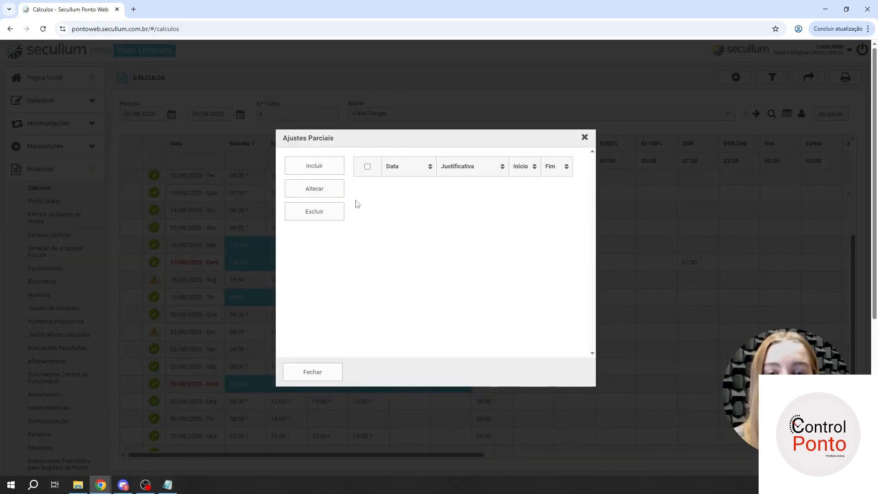
{"action": "left_click", "coordinate": [307, 167]}
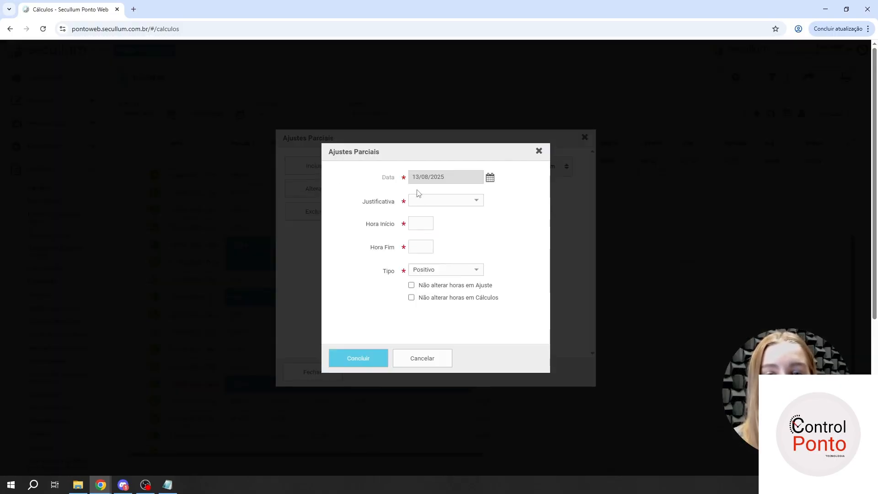
{"action": "left_click", "coordinate": [439, 202]}
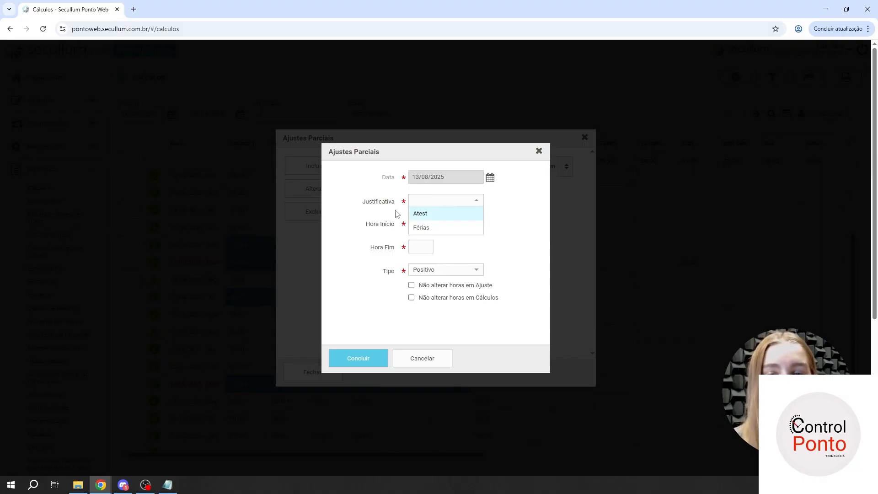
{"action": "left_click", "coordinate": [418, 224]}
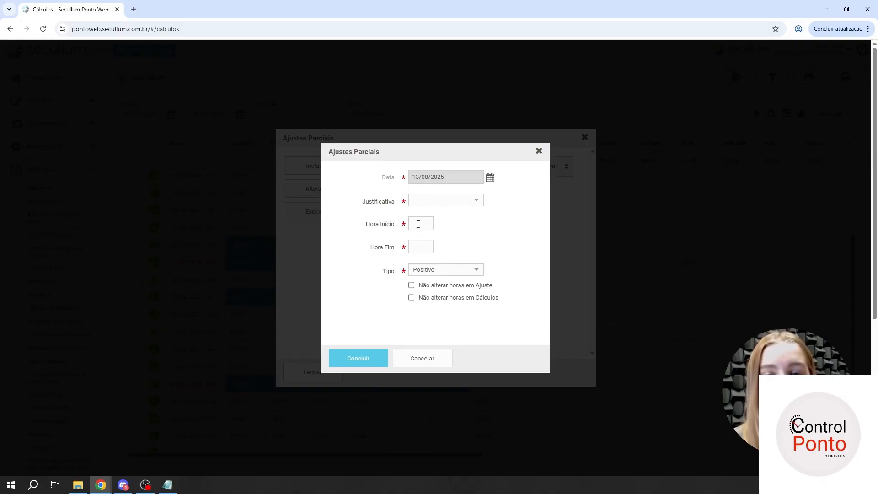
{"action": "left_click", "coordinate": [430, 271]}
{"action": "left_click", "coordinate": [380, 294]}
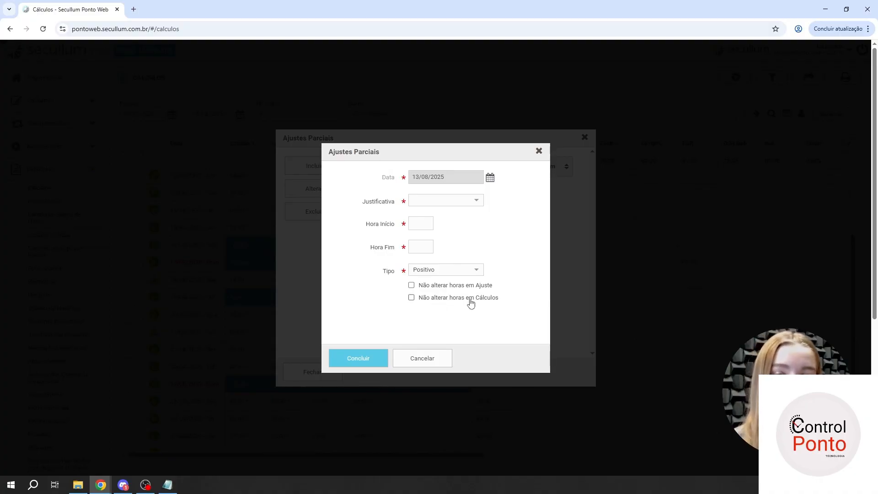
{"action": "left_click", "coordinate": [418, 366]}
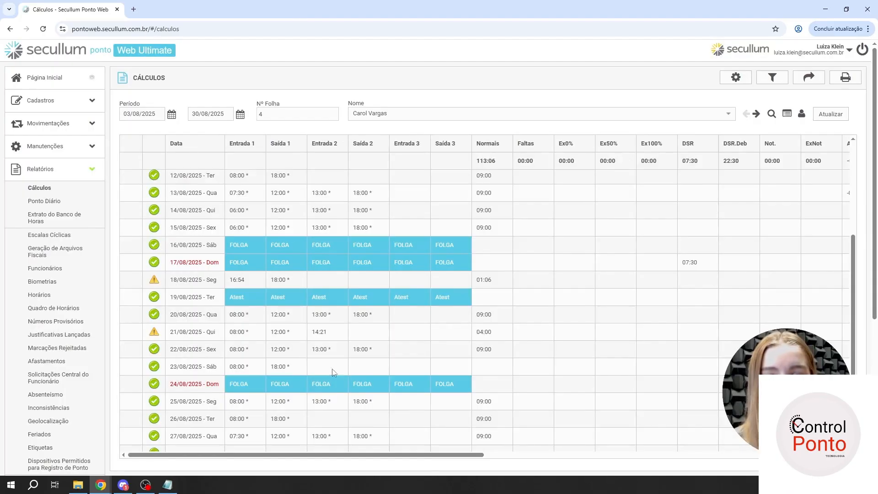
{"action": "left_click", "coordinate": [334, 370]}
{"action": "right_click", "coordinate": [254, 196]}
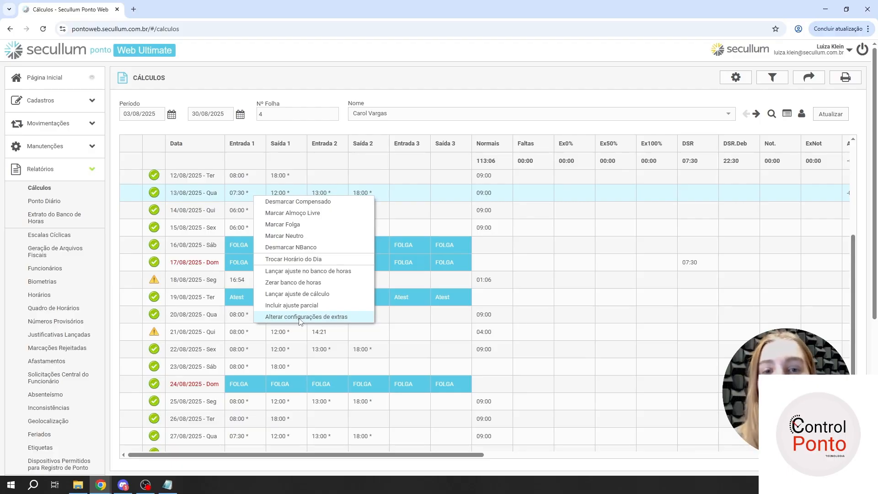
{"action": "left_click", "coordinate": [455, 194]}
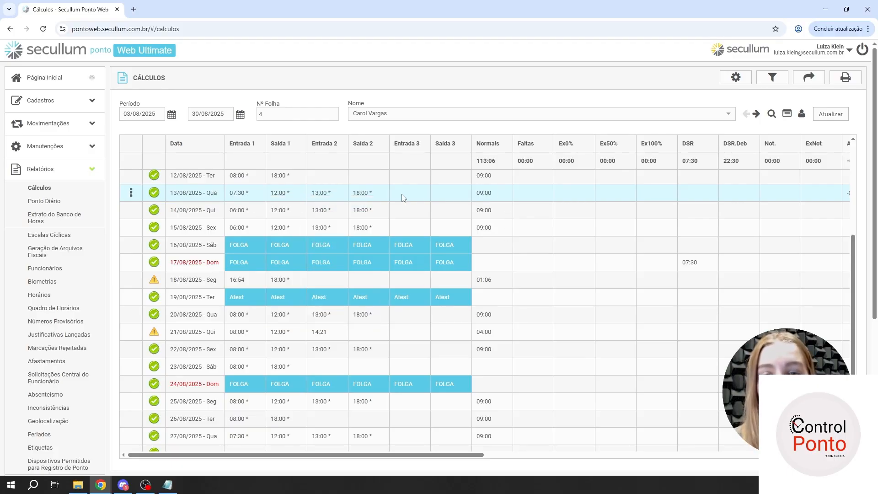
{"action": "right_click", "coordinate": [402, 197]}
{"action": "left_click", "coordinate": [426, 305]}
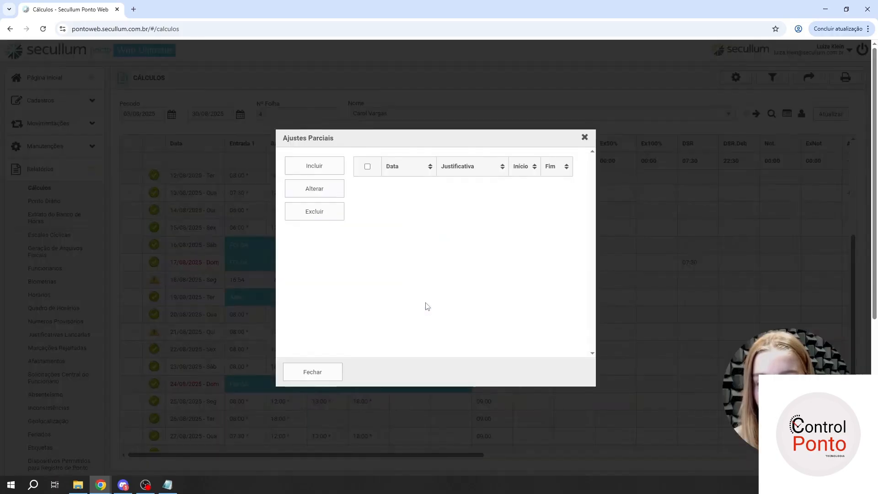
{"action": "left_click", "coordinate": [304, 379]}
- Clear the calculation adjustment (ajuste de cálculo) of 13/08/2025 and save it empty
{"action": "right_click", "coordinate": [277, 198]}
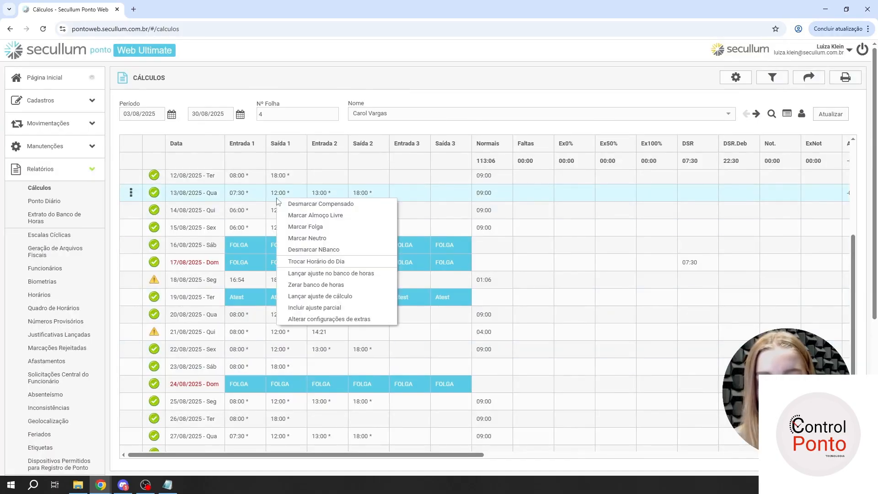
{"action": "left_click", "coordinate": [304, 297]}
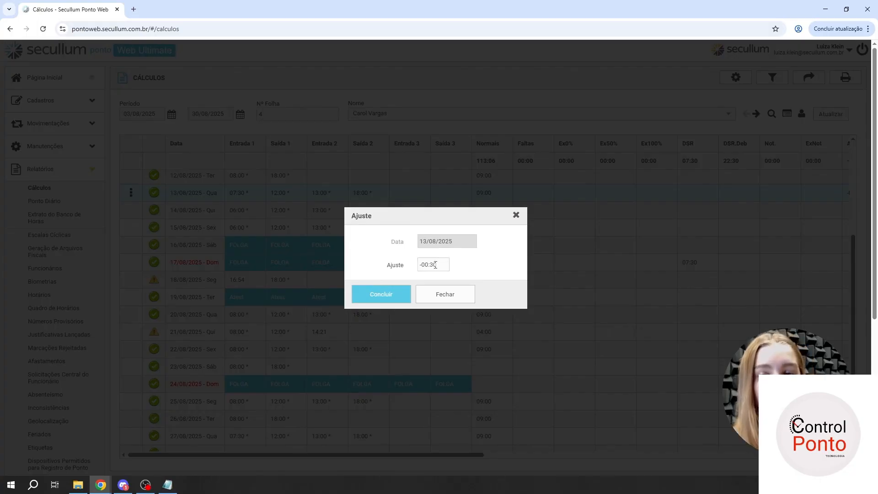
{"action": "left_click_drag", "start_coordinate": [447, 263], "coordinate": [368, 267]}
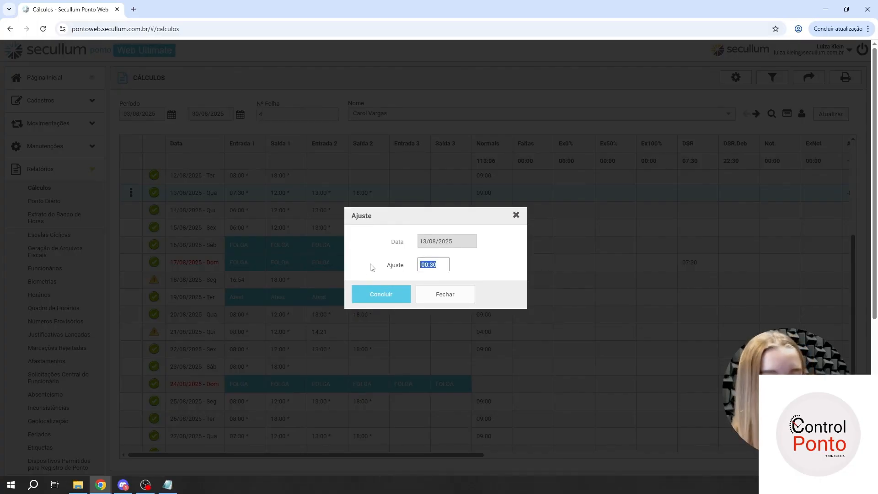
{"action": "key", "text": "BackSpace"}
{"action": "left_click", "coordinate": [384, 295]}
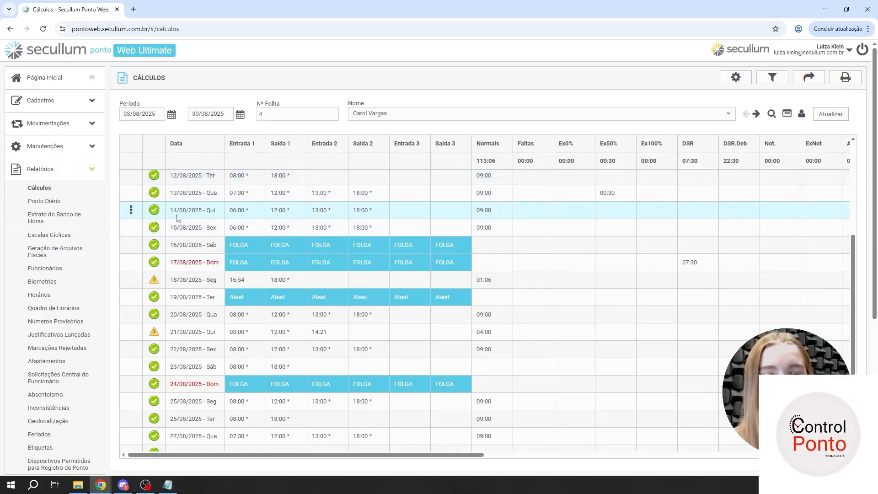
- Enable specific extras (extras específicas) for 13/08/2025 with the description Teste and Coluna set to 100
{"action": "right_click", "coordinate": [241, 196]}
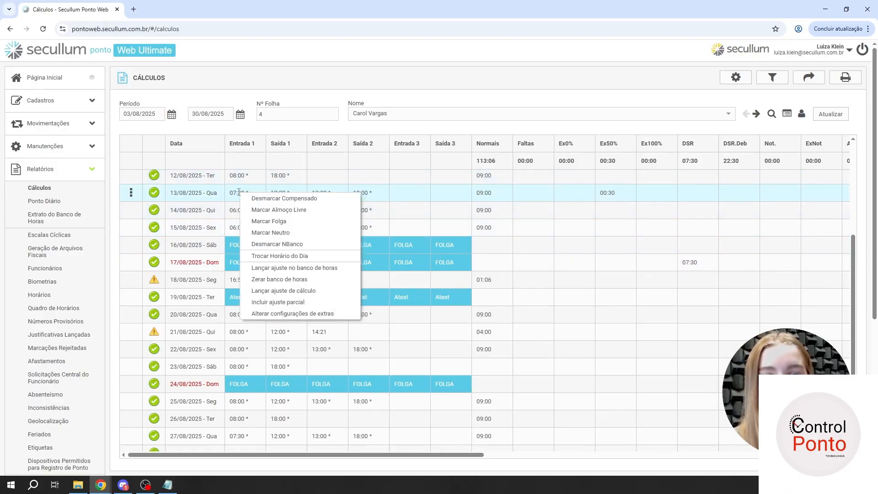
{"action": "left_click", "coordinate": [277, 315]}
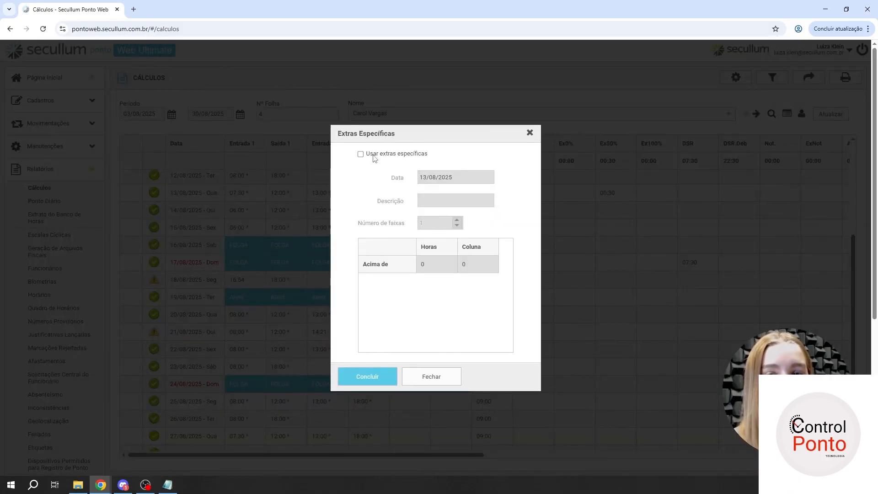
{"action": "left_click", "coordinate": [373, 156]}
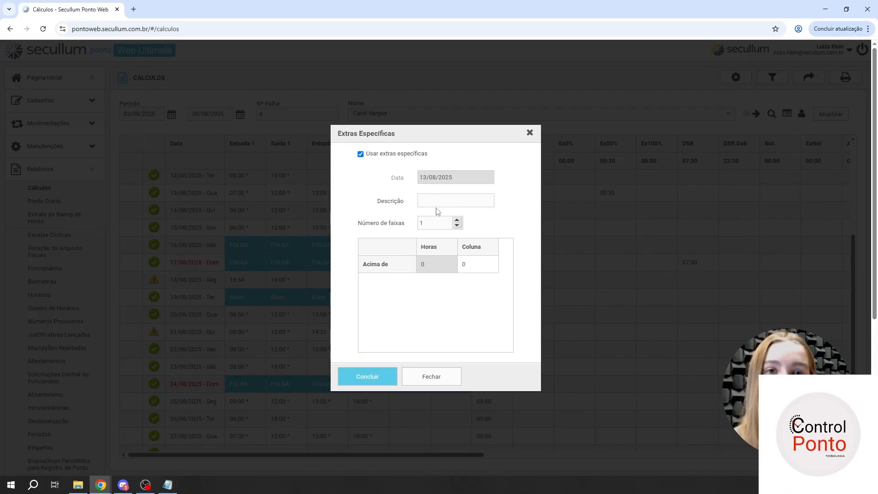
{"action": "left_click", "coordinate": [448, 200]}
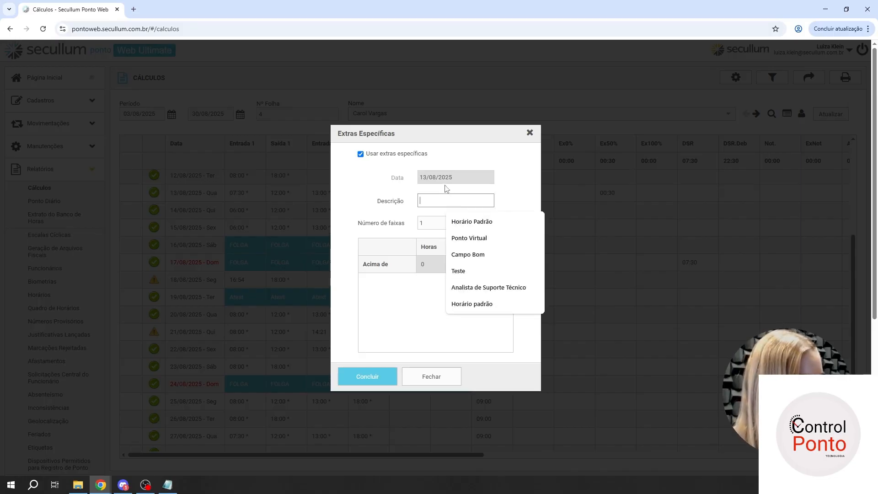
{"action": "type", "text": "Teste"}
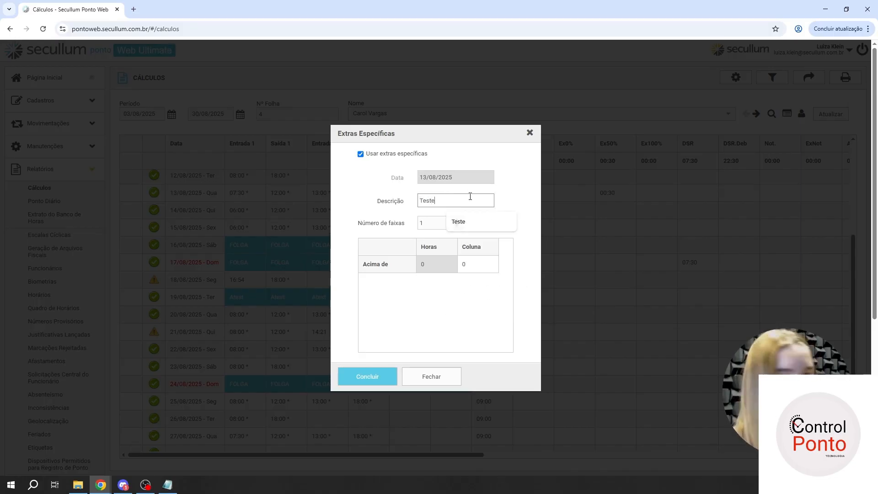
{"action": "left_click", "coordinate": [471, 263]}
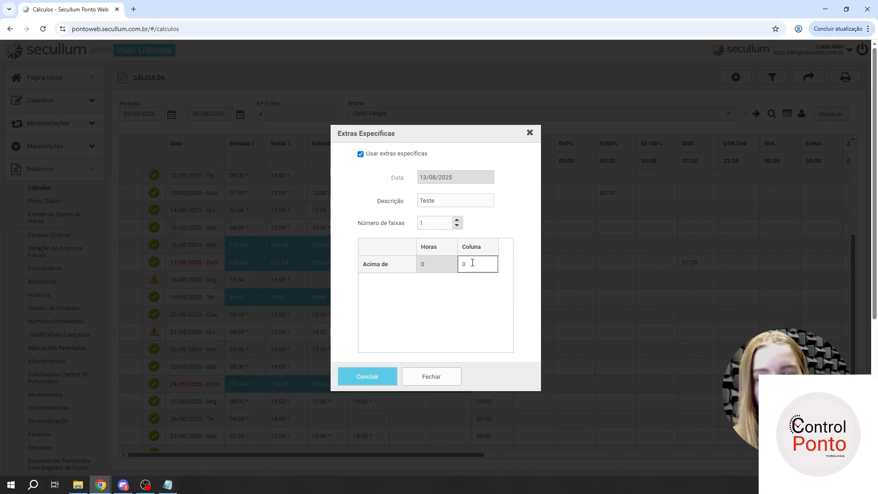
{"action": "type", "text": "100"}
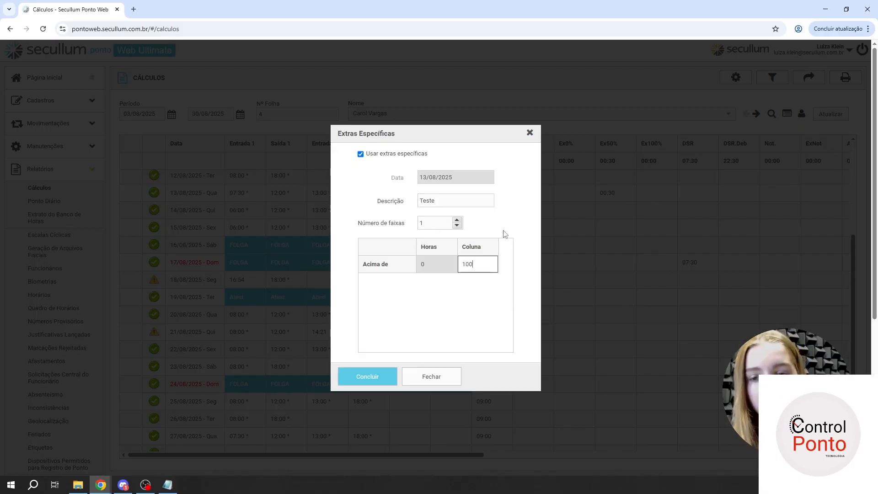
{"action": "left_click", "coordinate": [364, 376]}
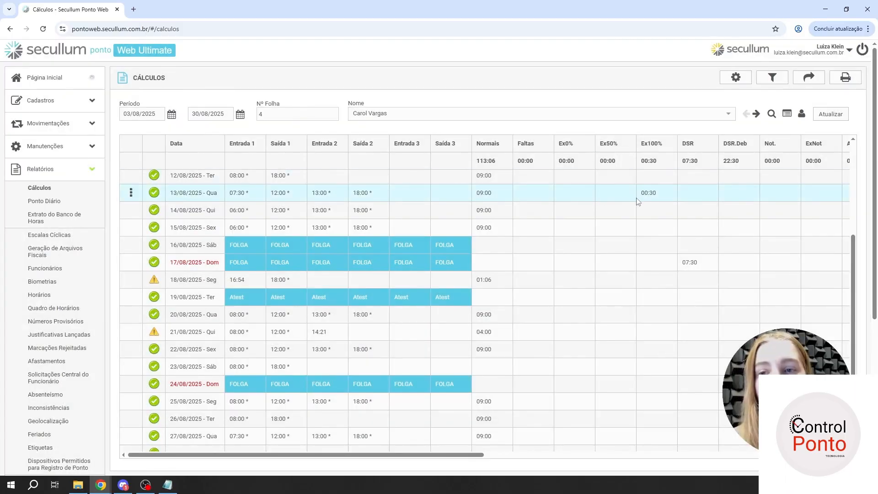
- Expand the 13/08/2025 calculation details, examine how the specific extra is applied, and review the options available for that day
{"action": "left_click", "coordinate": [131, 193]}
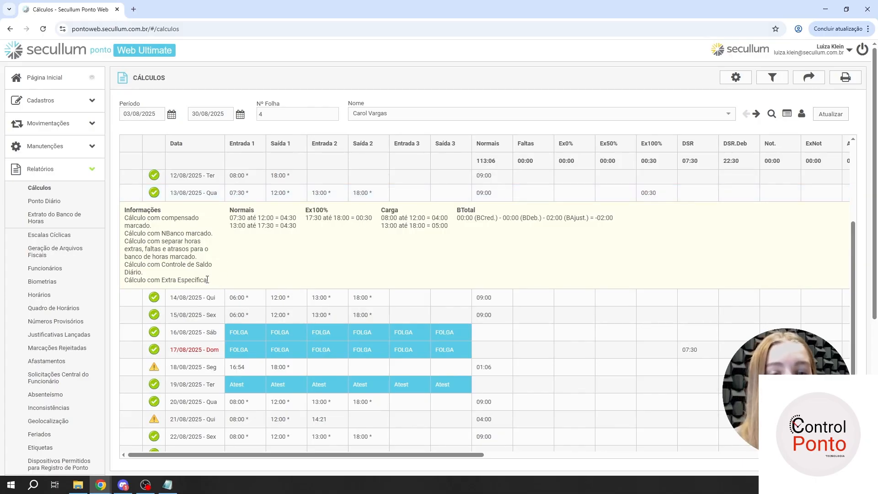
{"action": "left_click_drag", "start_coordinate": [209, 280], "coordinate": [123, 281]}
{"action": "left_click", "coordinate": [120, 283]}
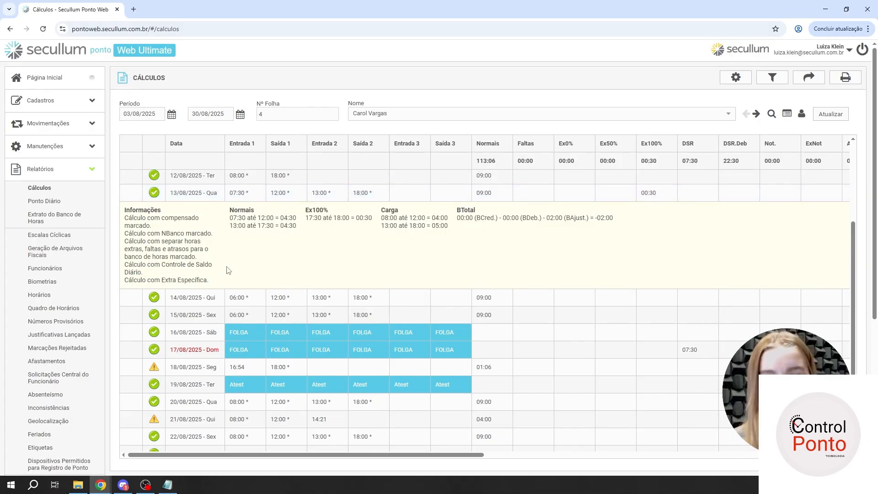
{"action": "right_click", "coordinate": [240, 195]}
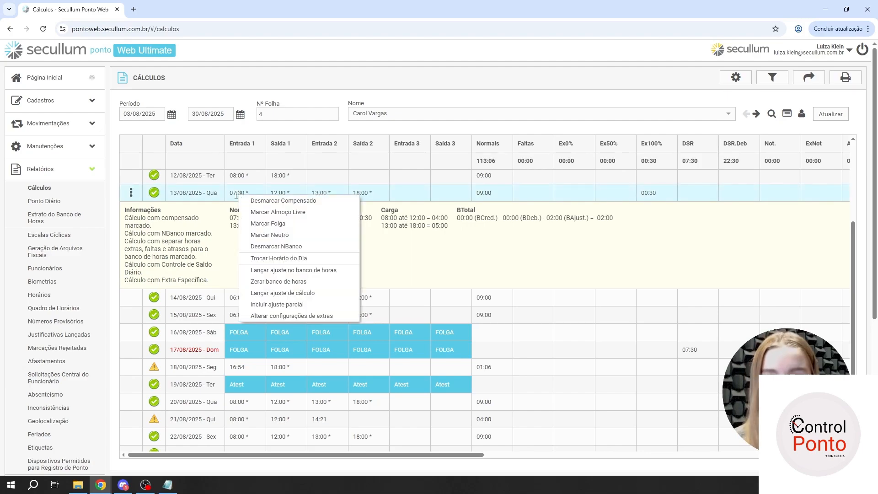
{"action": "left_click", "coordinate": [250, 315]}
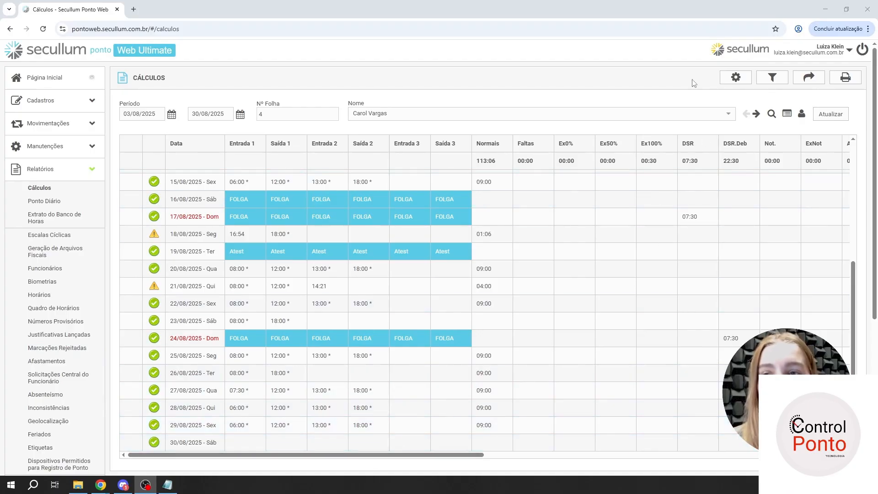
- Hide the BSaldo, BTotal, BCred., BDeb., BAjus., Not.Tot. and Refeição columns and check the remaining columns across the report
{"action": "left_click", "coordinate": [733, 78]}
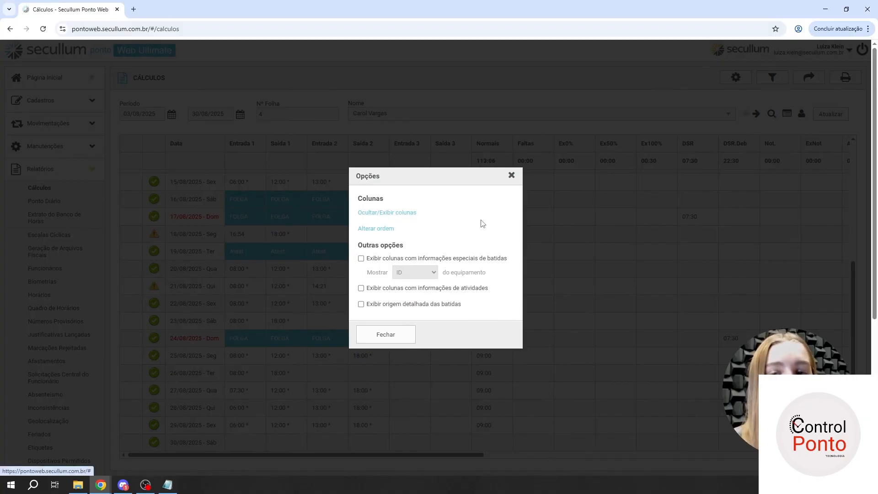
{"action": "left_click", "coordinate": [401, 213]}
{"action": "scroll", "coordinate": [409, 242], "scroll_direction": "down", "scroll_amount": 10}
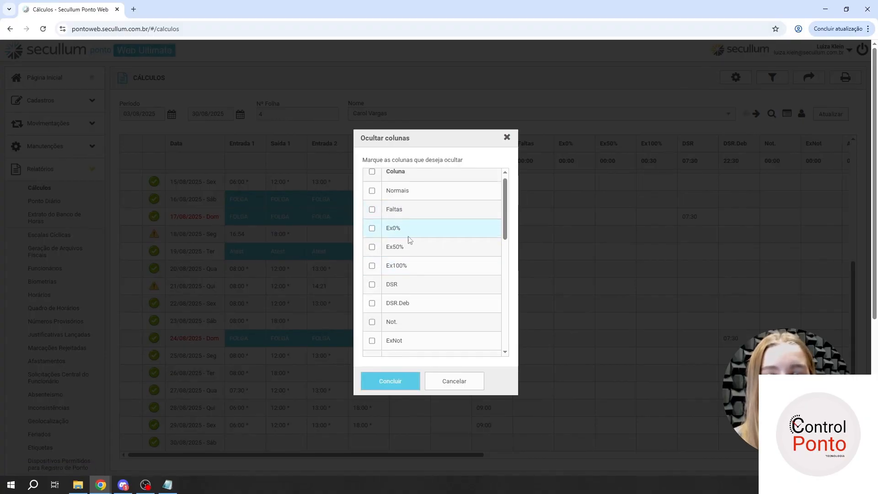
{"action": "left_click", "coordinate": [402, 346]}
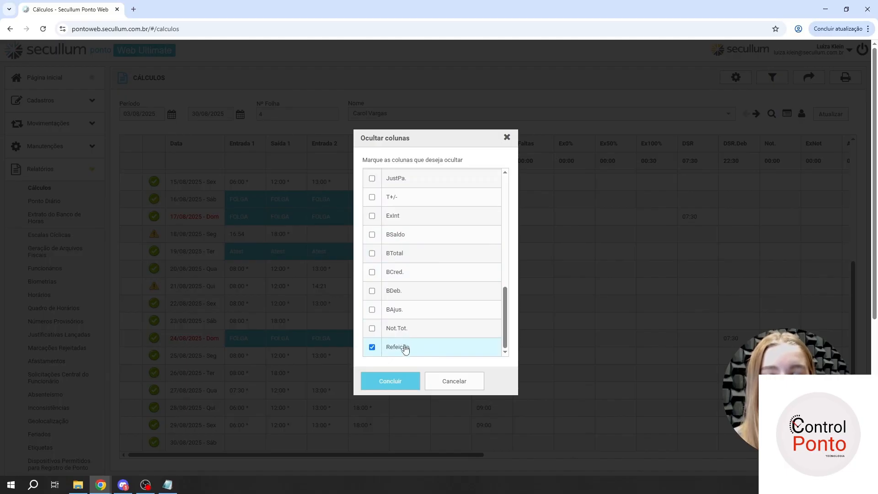
{"action": "left_click", "coordinate": [407, 328]}
{"action": "left_click", "coordinate": [414, 310]}
{"action": "left_click", "coordinate": [424, 293]}
{"action": "left_click", "coordinate": [425, 273]}
{"action": "left_click", "coordinate": [427, 253]}
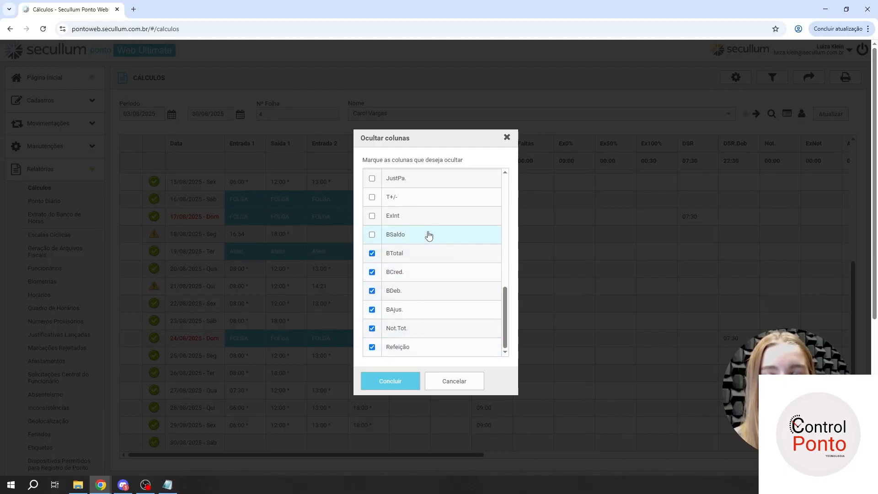
{"action": "left_click", "coordinate": [427, 235]}
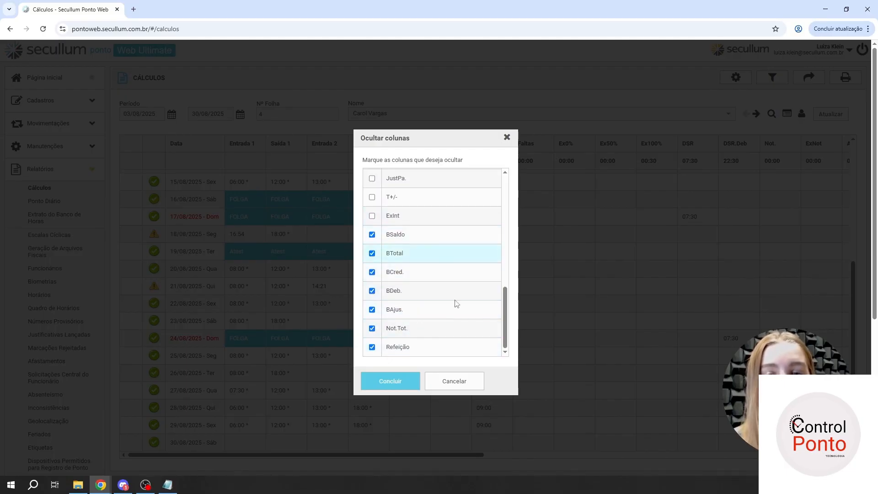
{"action": "left_click", "coordinate": [378, 383]}
{"action": "left_click_drag", "start_coordinate": [359, 457], "coordinate": [643, 476]}
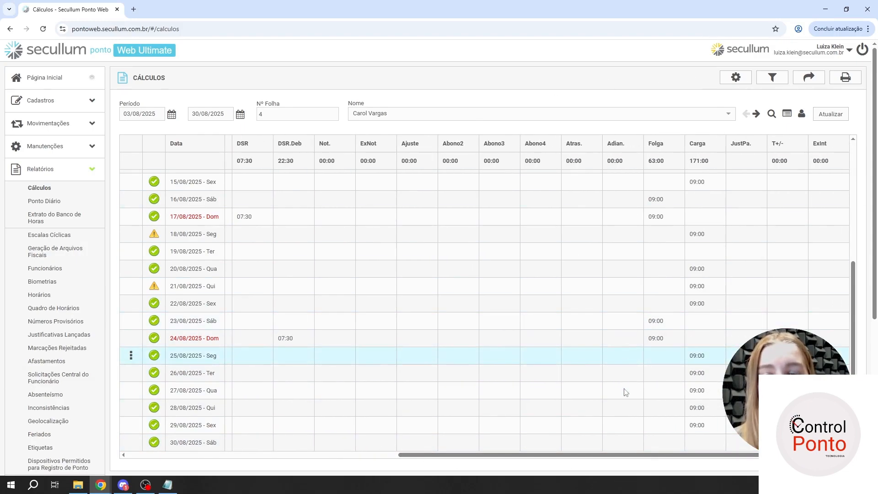
{"action": "left_click_drag", "start_coordinate": [618, 455], "coordinate": [348, 455]}
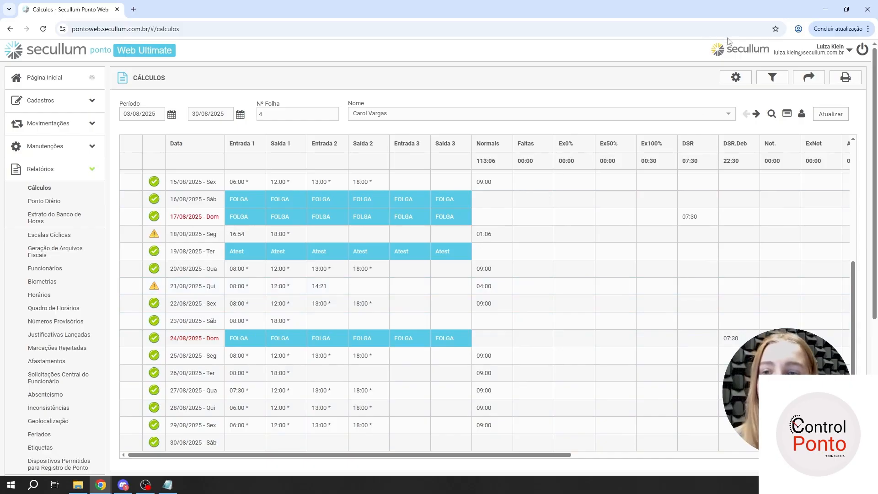
{"action": "left_click", "coordinate": [736, 78]}
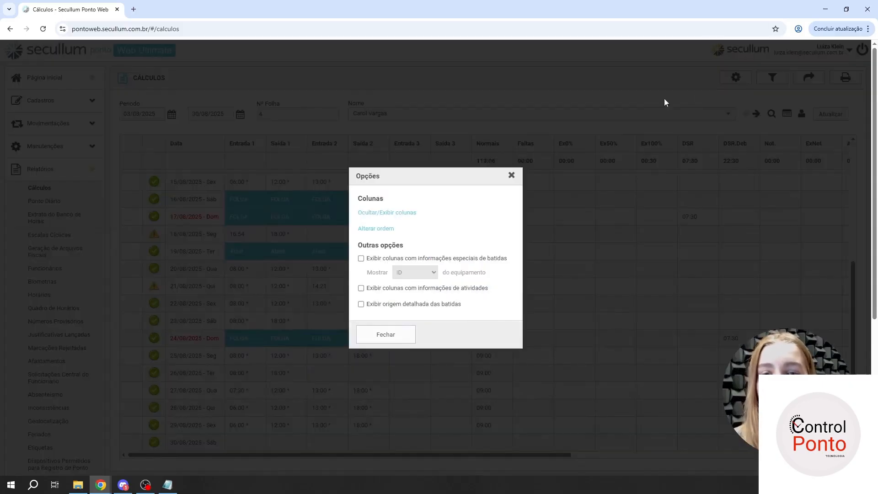
{"action": "left_click", "coordinate": [403, 212]}
{"action": "scroll", "coordinate": [402, 275], "scroll_direction": "down", "scroll_amount": 10}
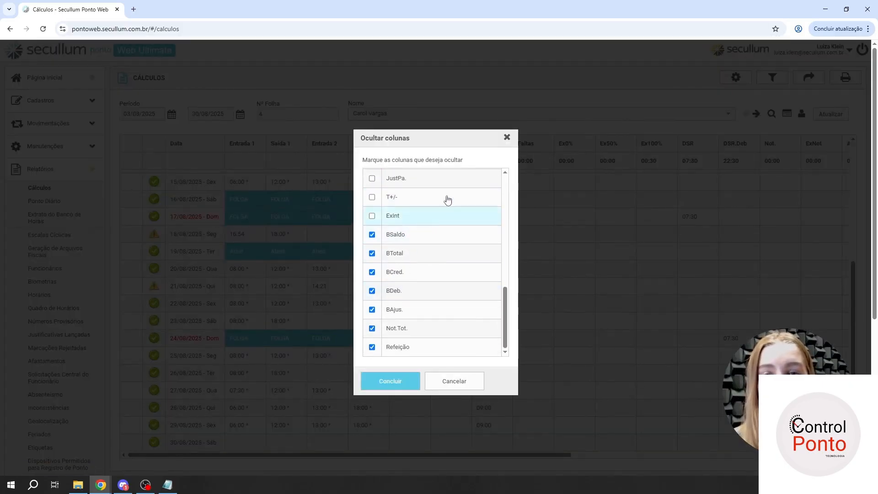
{"action": "left_click", "coordinate": [507, 137]}
- Show the BSaldo, BTotal, BCred., BDeb., BAjus., Not.Tot. and Refeição columns again and check them in the report
{"action": "left_click", "coordinate": [746, 82]}
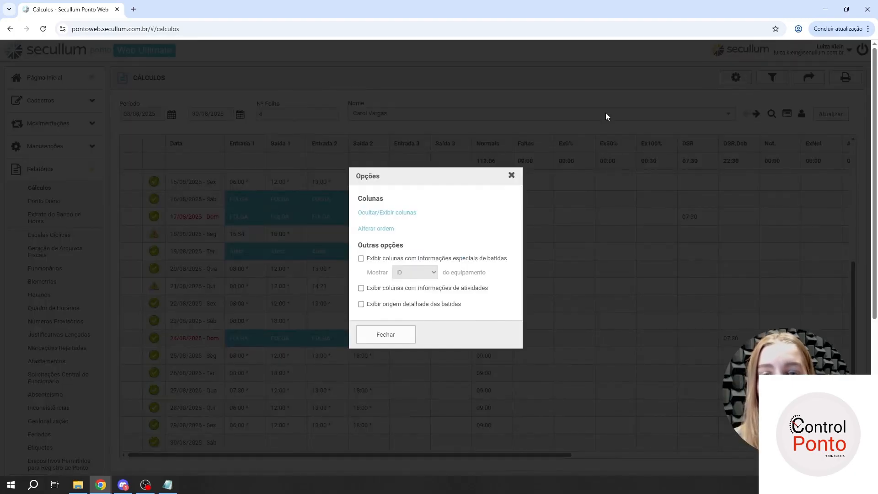
{"action": "left_click", "coordinate": [393, 215]}
{"action": "scroll", "coordinate": [414, 231], "scroll_direction": "down", "scroll_amount": 6}
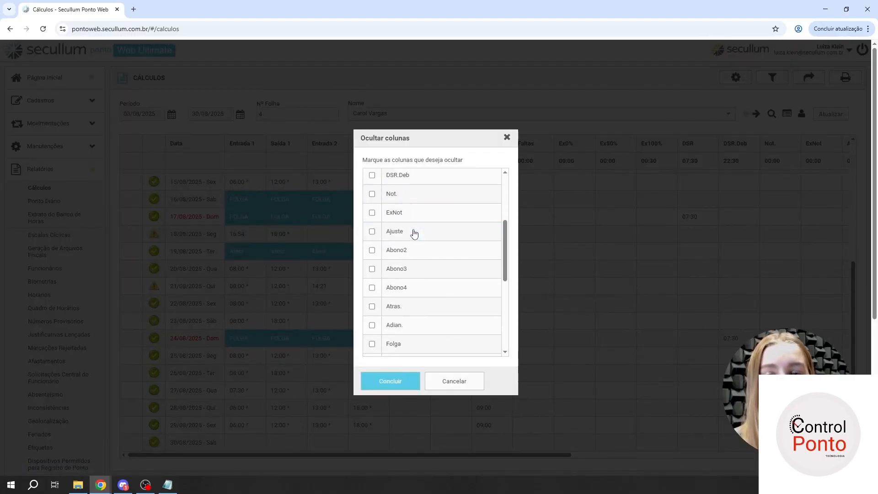
{"action": "scroll", "coordinate": [420, 234], "scroll_direction": "down", "scroll_amount": 3}
{"action": "left_click", "coordinate": [414, 235]}
{"action": "left_click", "coordinate": [413, 256]}
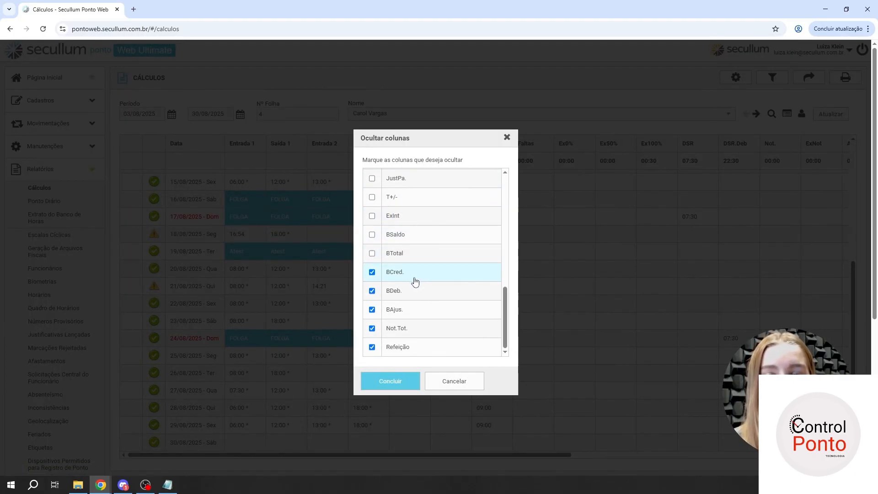
{"action": "left_click", "coordinate": [414, 275]}
{"action": "left_click", "coordinate": [415, 293]}
{"action": "scroll", "coordinate": [412, 284], "scroll_direction": "down", "scroll_amount": 2}
{"action": "left_click", "coordinate": [411, 310]}
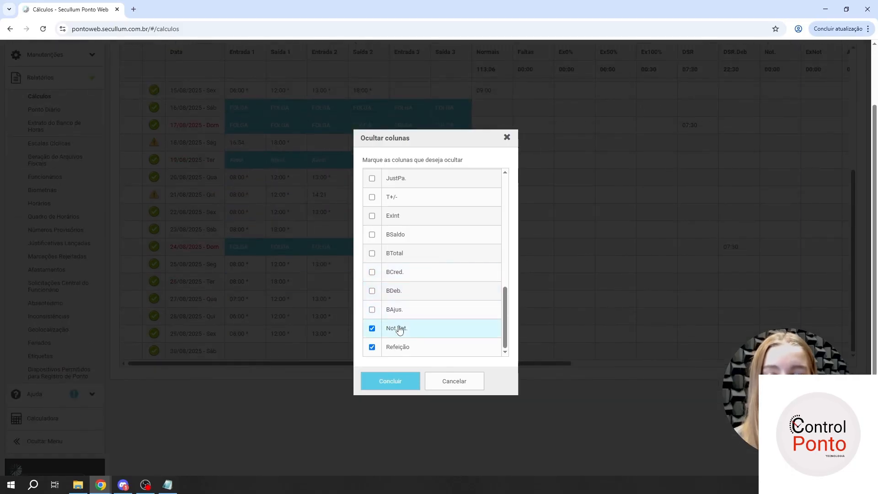
{"action": "left_click_drag", "start_coordinate": [394, 328], "coordinate": [387, 328]}
{"action": "left_click", "coordinate": [378, 355]}
{"action": "left_click", "coordinate": [389, 349]}
{"action": "left_click", "coordinate": [395, 379]}
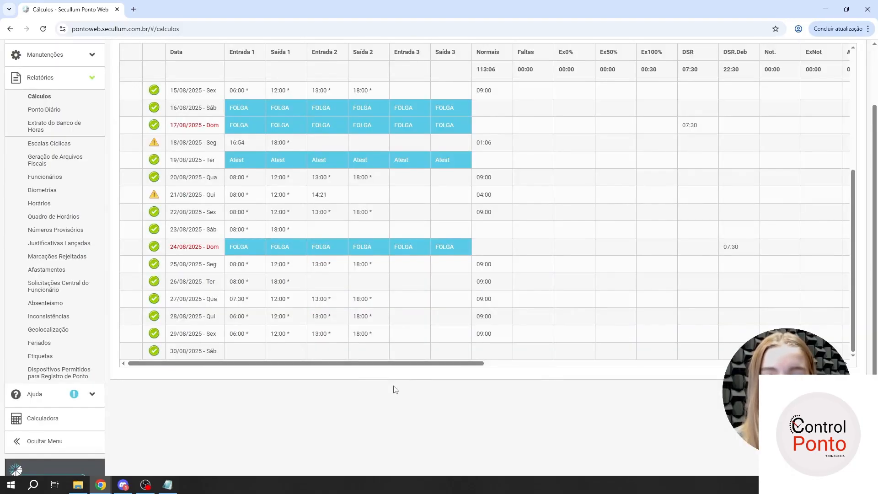
{"action": "scroll", "coordinate": [692, 440], "scroll_direction": "up", "scroll_amount": 2}
{"action": "scroll", "coordinate": [694, 443], "scroll_direction": "up", "scroll_amount": 1}
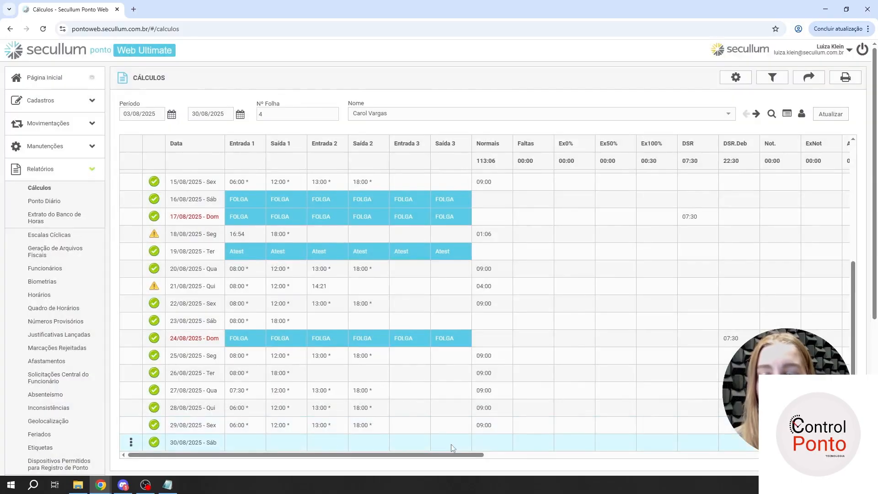
{"action": "left_click_drag", "start_coordinate": [453, 455], "coordinate": [804, 457]}
{"action": "left_click", "coordinate": [478, 448]}
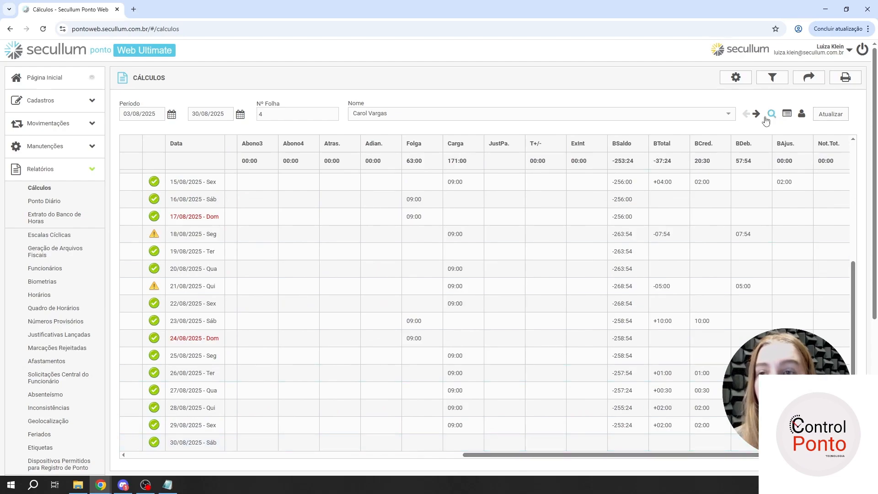
- Change the column order so that T+/- comes directly after Ex100%
{"action": "left_click", "coordinate": [727, 81]}
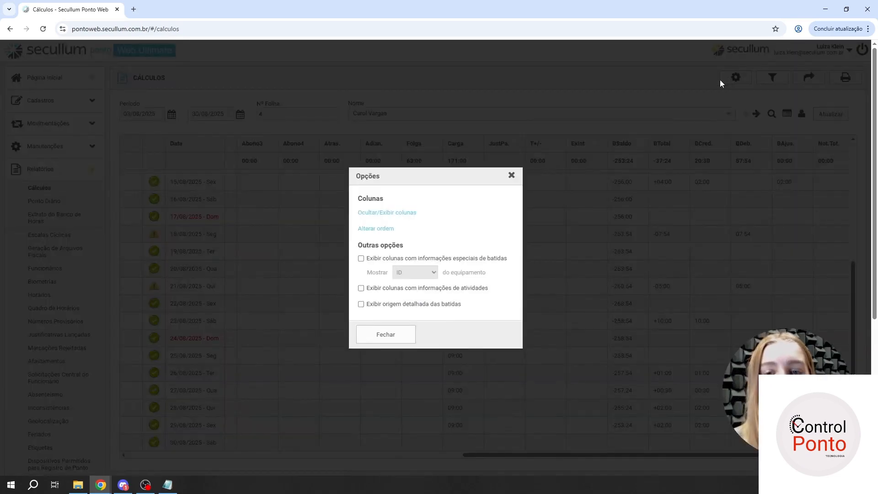
{"action": "left_click", "coordinate": [384, 229]}
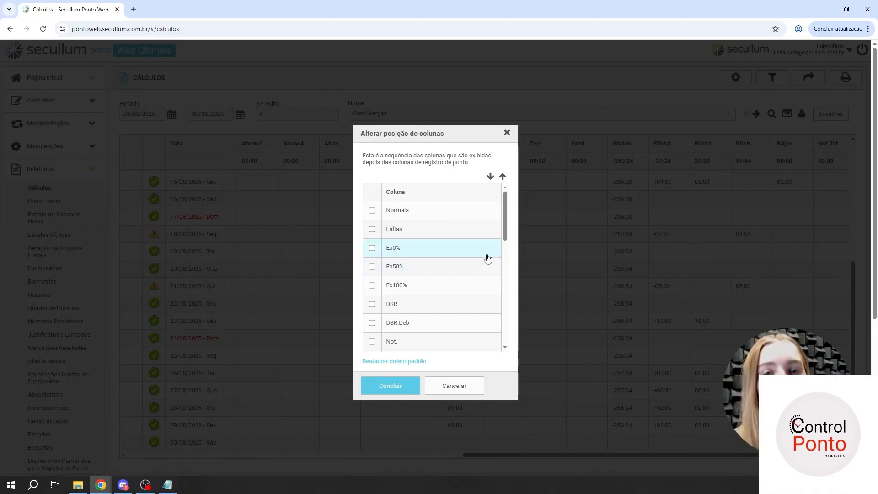
{"action": "scroll", "coordinate": [485, 267], "scroll_direction": "down", "scroll_amount": 10}
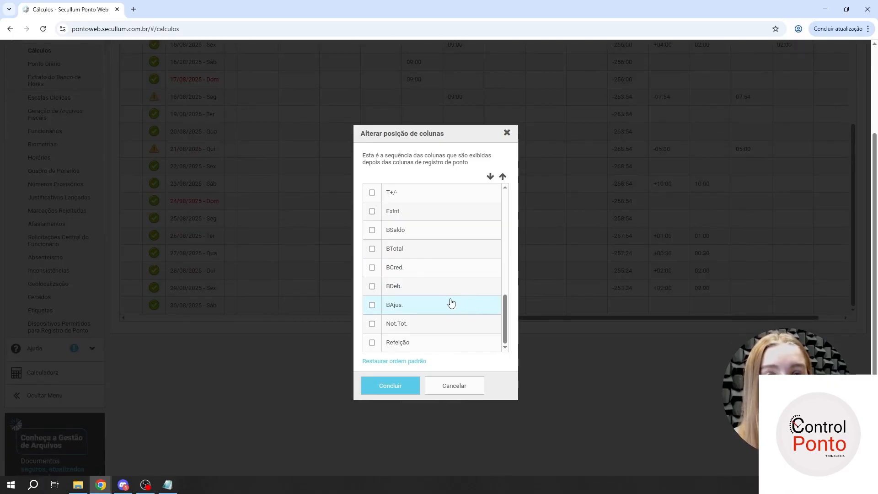
{"action": "scroll", "coordinate": [678, 322], "scroll_direction": "up", "scroll_amount": 3}
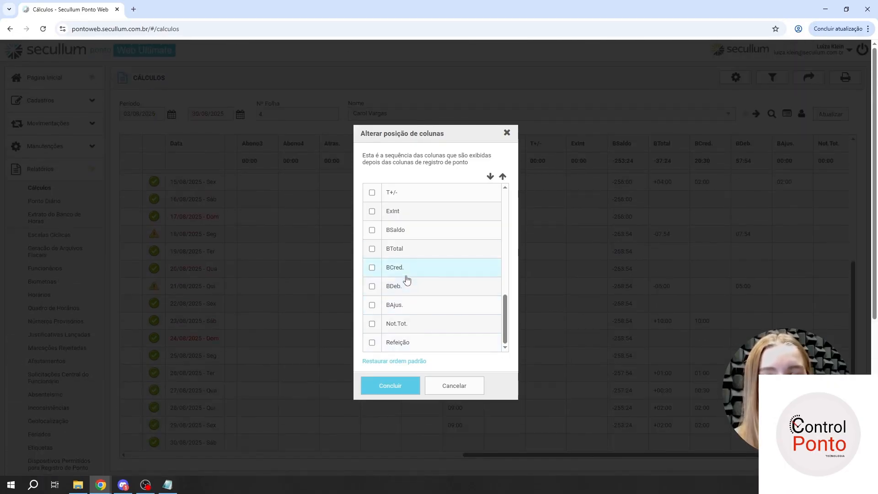
{"action": "scroll", "coordinate": [402, 271], "scroll_direction": "up", "scroll_amount": 1}
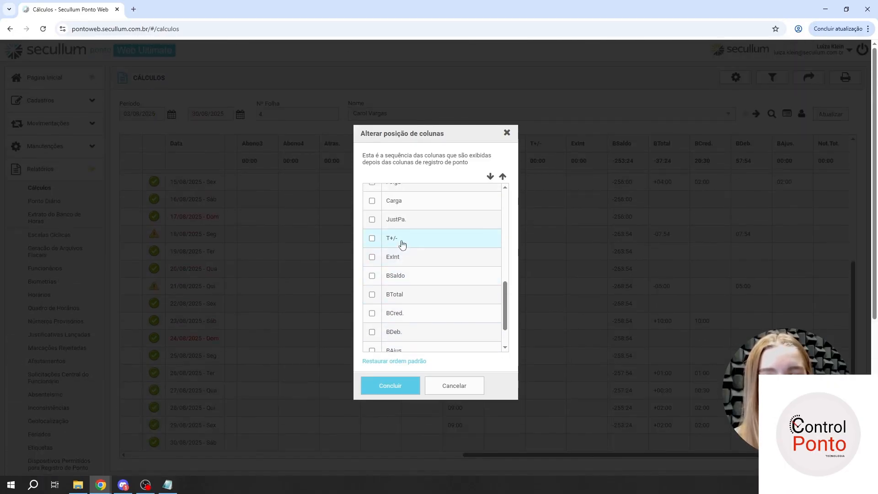
{"action": "left_click", "coordinate": [399, 239]}
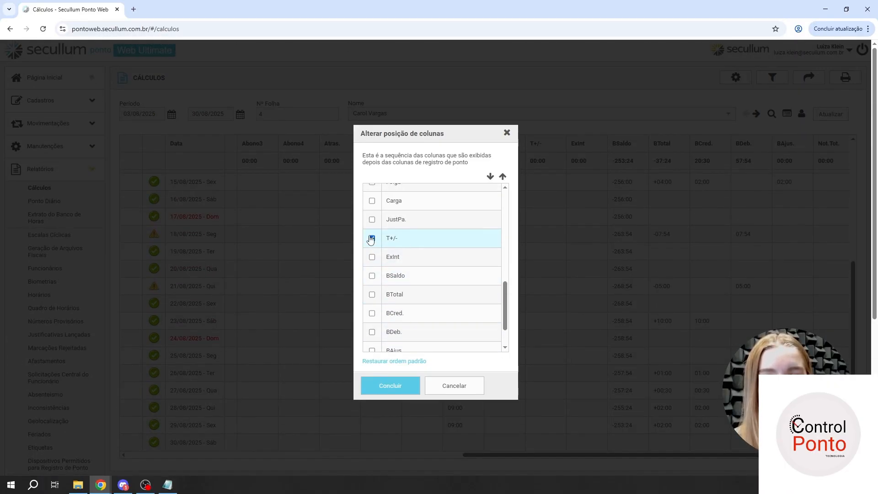
{"action": "left_click", "coordinate": [503, 176]}
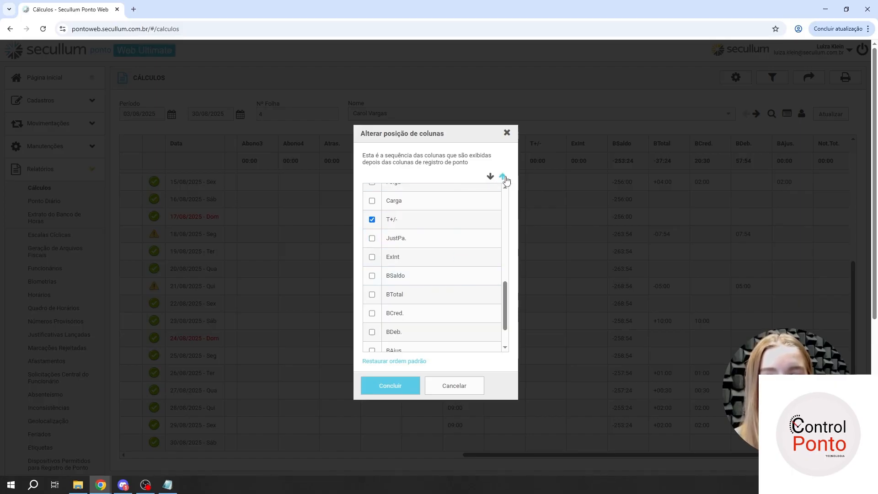
{"action": "left_click", "coordinate": [504, 177]}
{"action": "left_click", "coordinate": [504, 177]}
{"action": "left_click", "coordinate": [504, 177]}
{"action": "scroll", "coordinate": [451, 275], "scroll_direction": "up", "scroll_amount": 2}
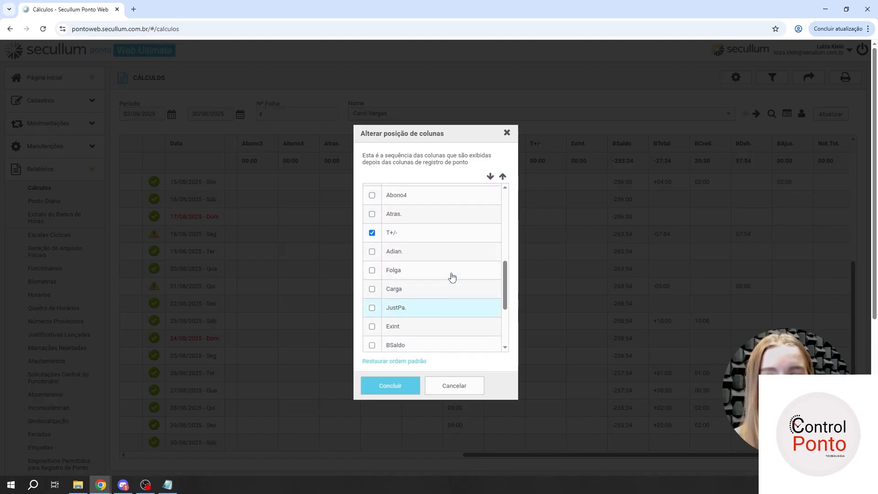
{"action": "left_click", "coordinate": [503, 178]}
{"action": "left_click", "coordinate": [504, 177]}
{"action": "left_click", "coordinate": [503, 177]}
{"action": "left_click", "coordinate": [503, 178]}
{"action": "scroll", "coordinate": [485, 227], "scroll_direction": "up", "scroll_amount": 2}
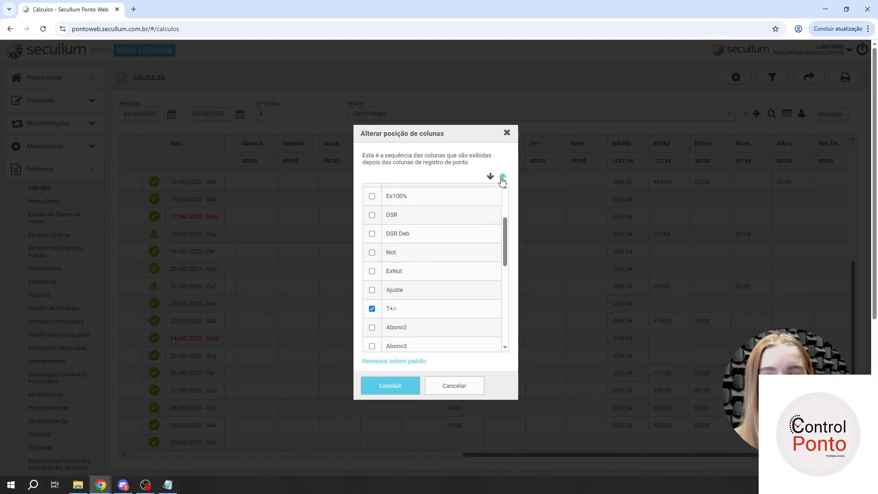
{"action": "left_click", "coordinate": [502, 177]}
{"action": "left_click", "coordinate": [503, 178]}
{"action": "left_click", "coordinate": [503, 178]}
{"action": "left_click", "coordinate": [503, 178]}
{"action": "left_click", "coordinate": [503, 177]}
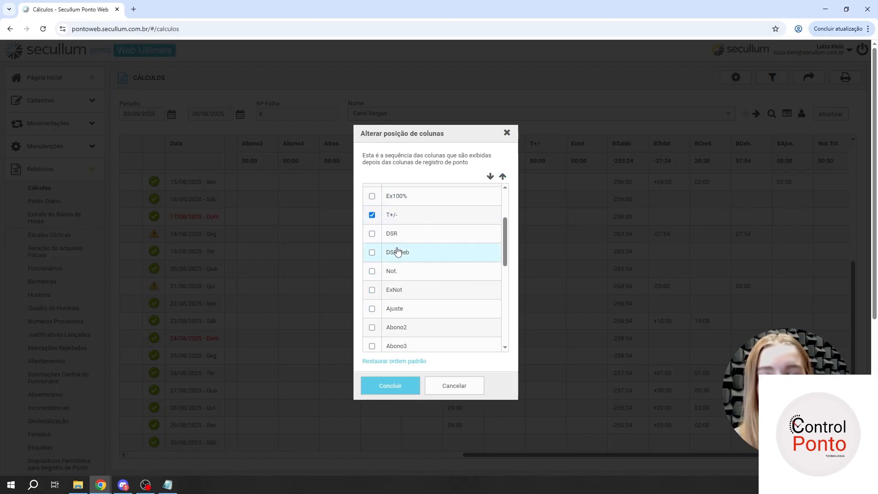
{"action": "left_click", "coordinate": [406, 216]}
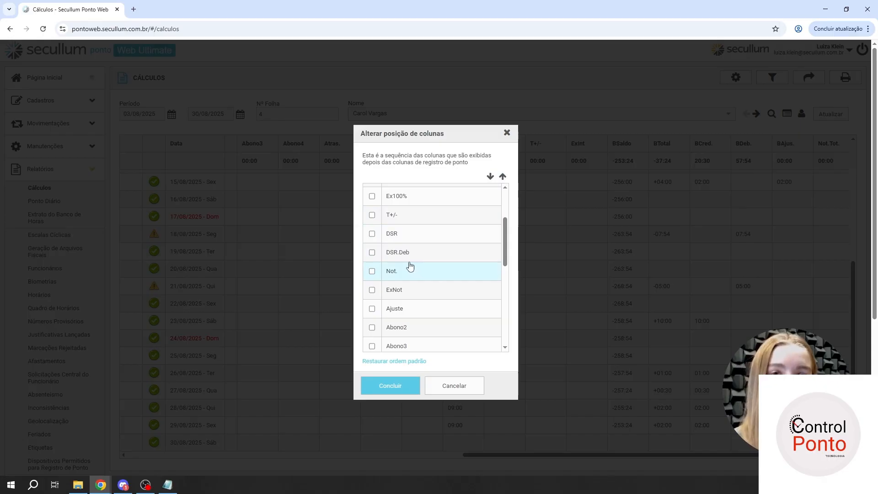
- Move the Not. column directly after Carga and apply the new column order to the refreshed report
{"action": "left_click", "coordinate": [371, 274]}
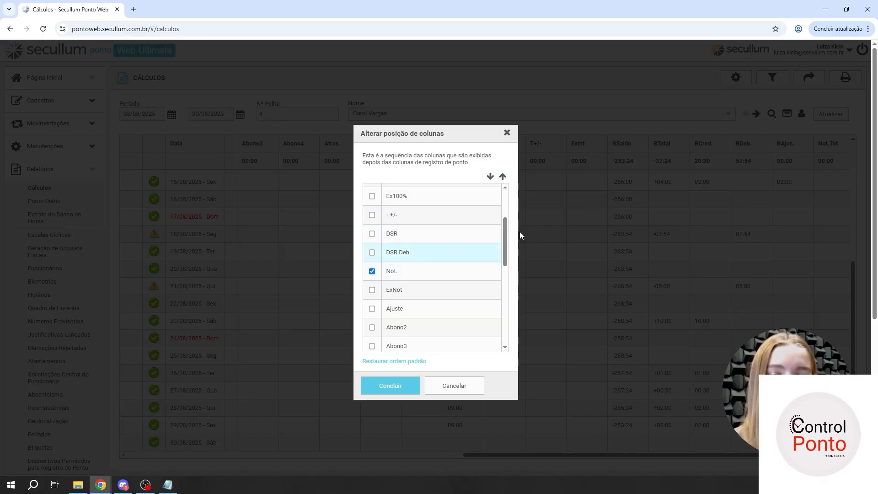
{"action": "left_click", "coordinate": [490, 176]}
{"action": "left_click", "coordinate": [490, 177]}
{"action": "left_click", "coordinate": [490, 177]}
{"action": "left_click", "coordinate": [490, 176]}
{"action": "left_click", "coordinate": [490, 177]}
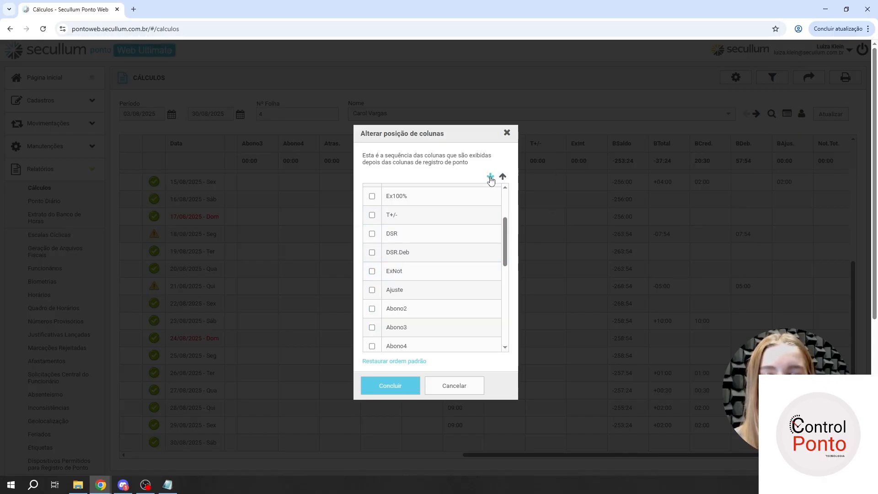
{"action": "scroll", "coordinate": [435, 278], "scroll_direction": "down", "scroll_amount": 3}
{"action": "left_click", "coordinate": [491, 177]}
{"action": "left_click", "coordinate": [490, 176]}
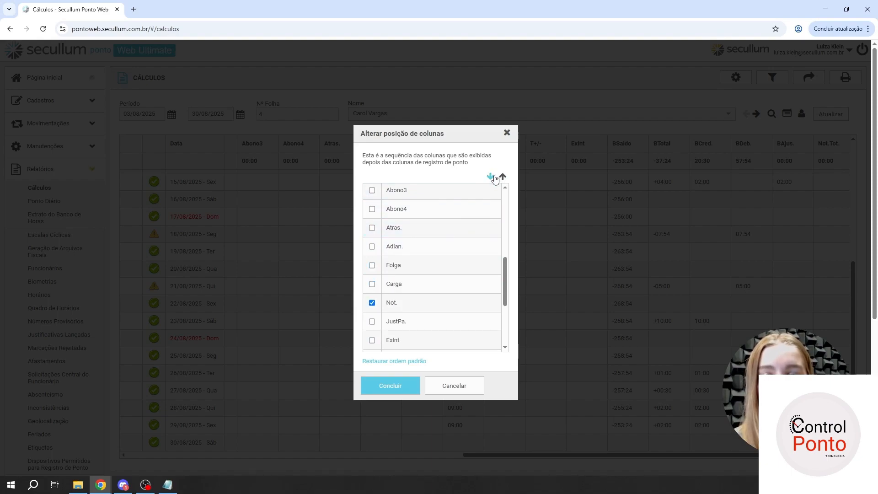
{"action": "left_click", "coordinate": [432, 285]}
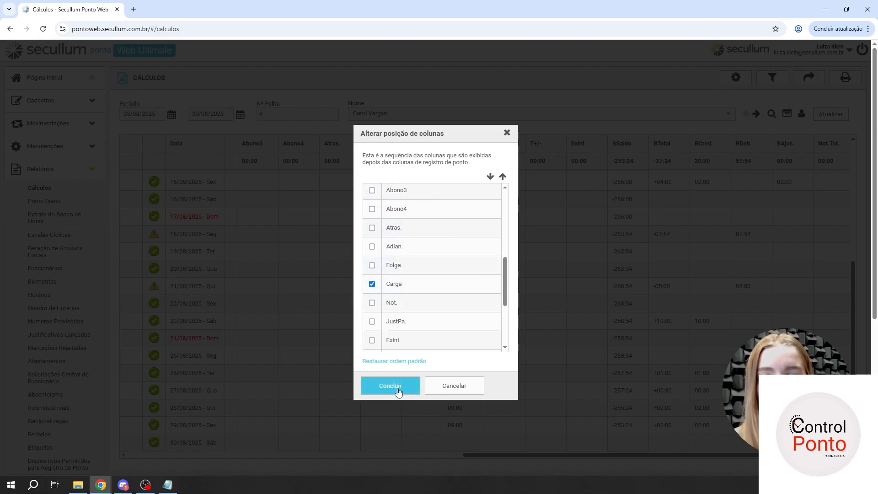
{"action": "left_click", "coordinate": [390, 386]}
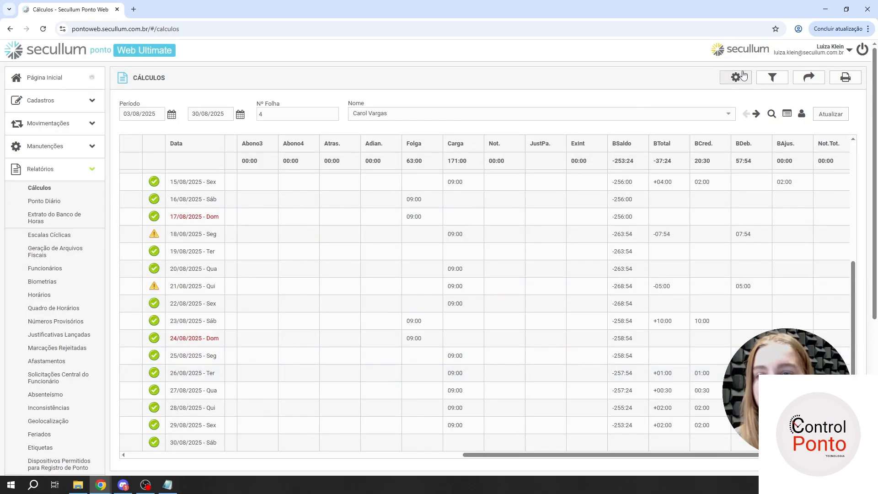
{"action": "left_click", "coordinate": [830, 114]}
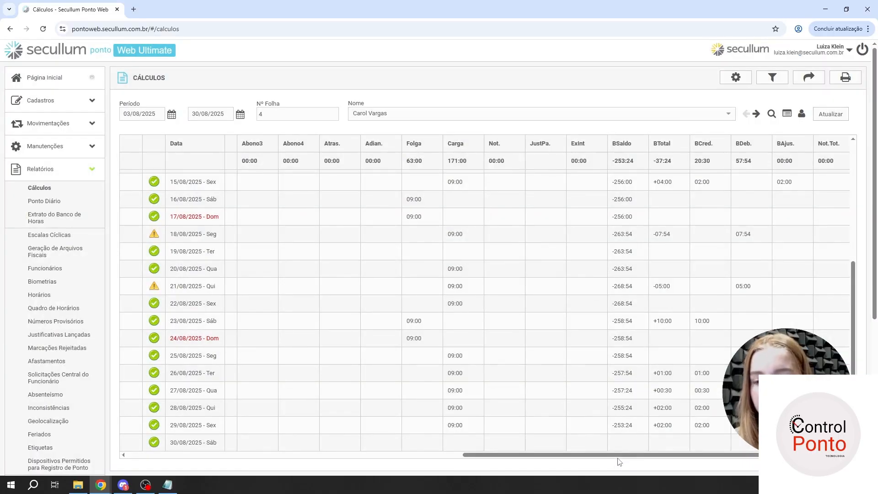
{"action": "mouse_move", "coordinate": [619, 462]}
{"action": "left_mouse_down"}
{"action": "mouse_move", "coordinate": [647, 462]}
{"action": "mouse_move", "coordinate": [622, 460]}
{"action": "left_mouse_up"}
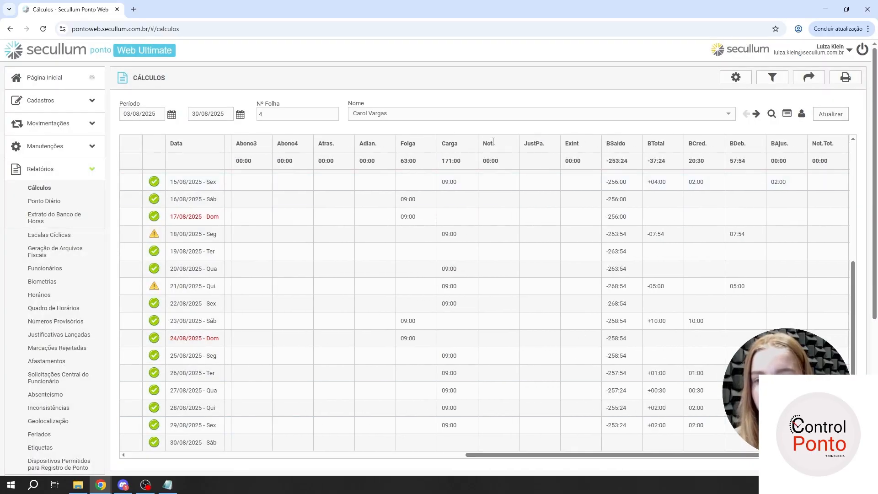
- Display the columns with special punch information (informações especiais de batidas), showing the equipment's Descrição, and examine the 21/08/2025 entries in them
{"action": "left_click", "coordinate": [736, 84]}
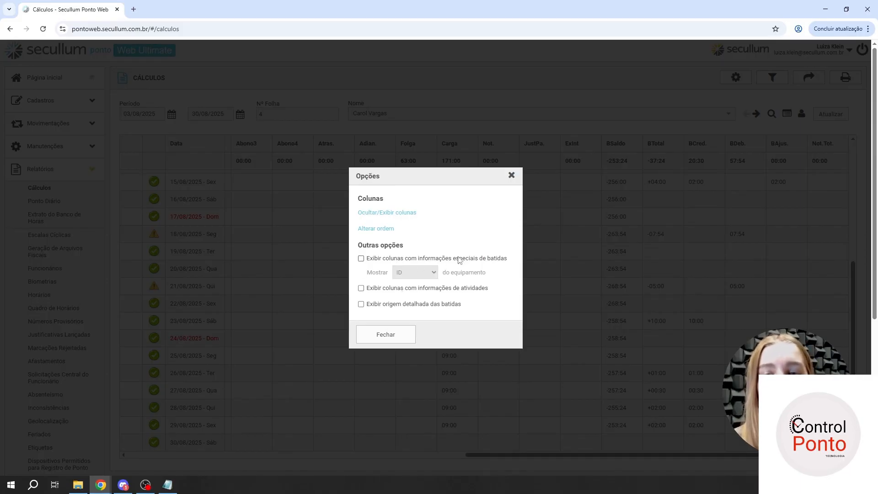
{"action": "left_click", "coordinate": [377, 259]}
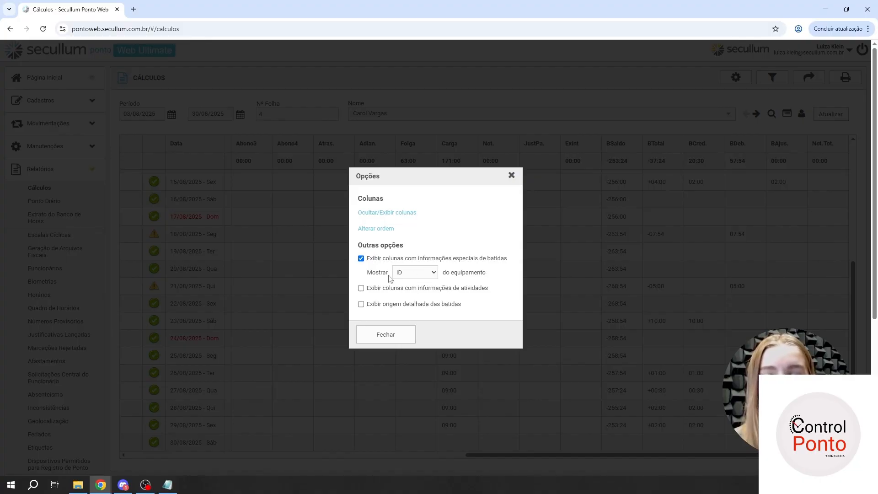
{"action": "left_click", "coordinate": [411, 273]}
{"action": "left_click", "coordinate": [415, 296]}
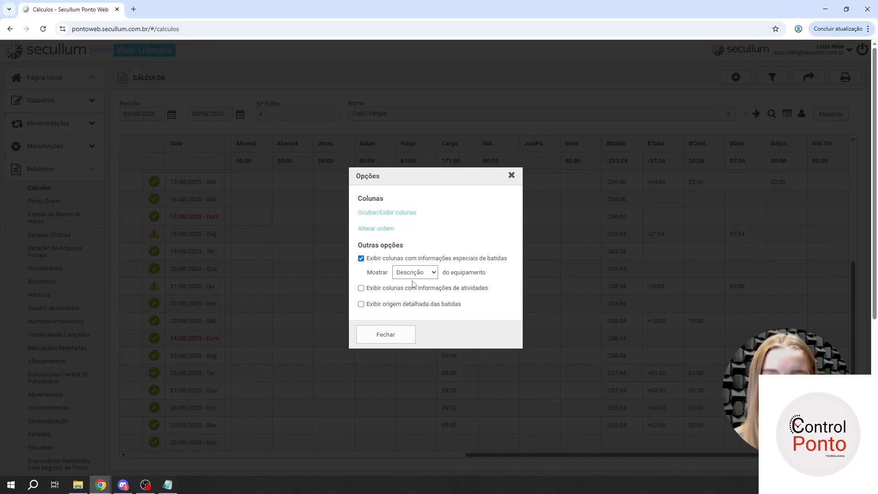
{"action": "left_click", "coordinate": [388, 335]}
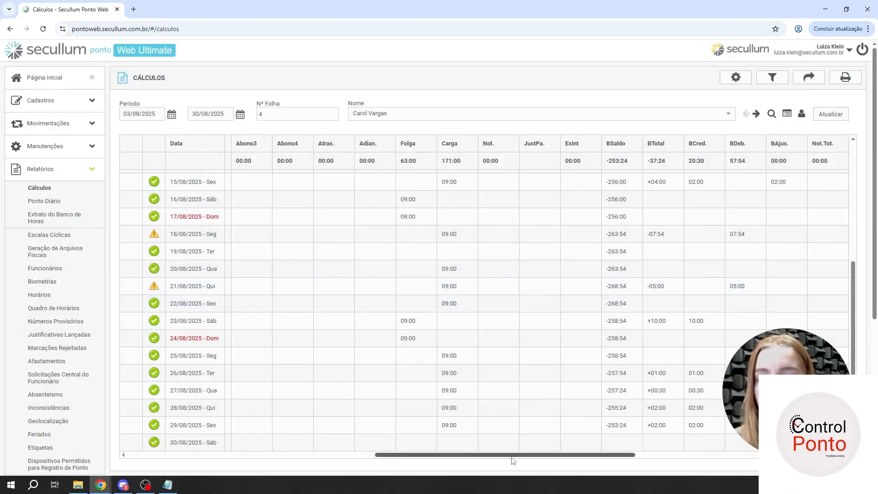
{"action": "left_click_drag", "start_coordinate": [513, 456], "coordinate": [721, 464]}
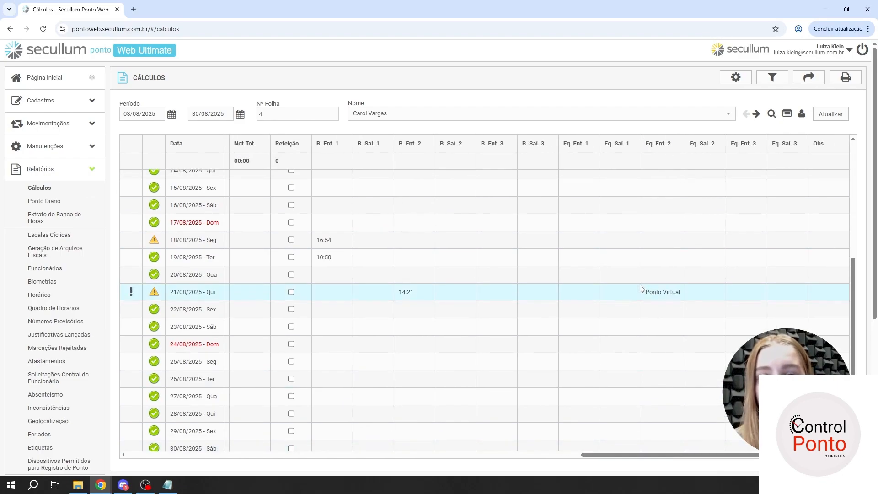
{"action": "left_click_drag", "start_coordinate": [397, 295], "coordinate": [416, 294]}
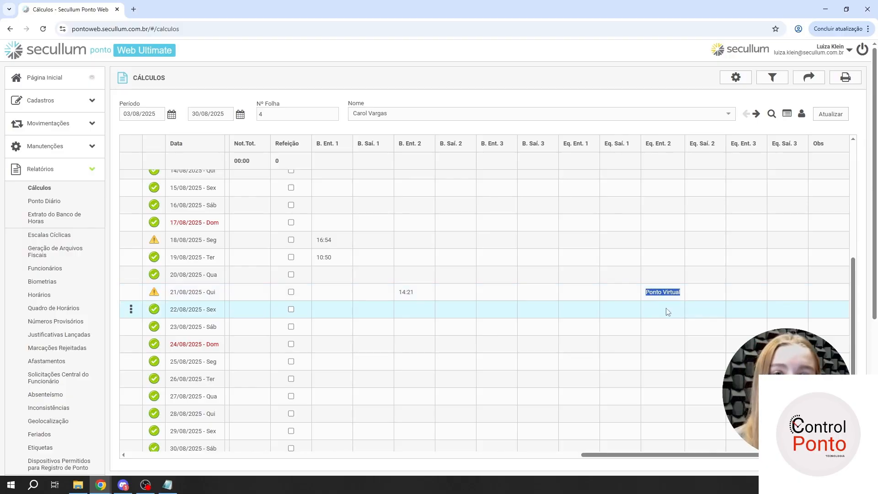
- Open the equipment register (Cadastro de Equipamentos) to view the registered devices
{"action": "left_click", "coordinate": [64, 147]}
{"action": "left_click", "coordinate": [51, 178]}
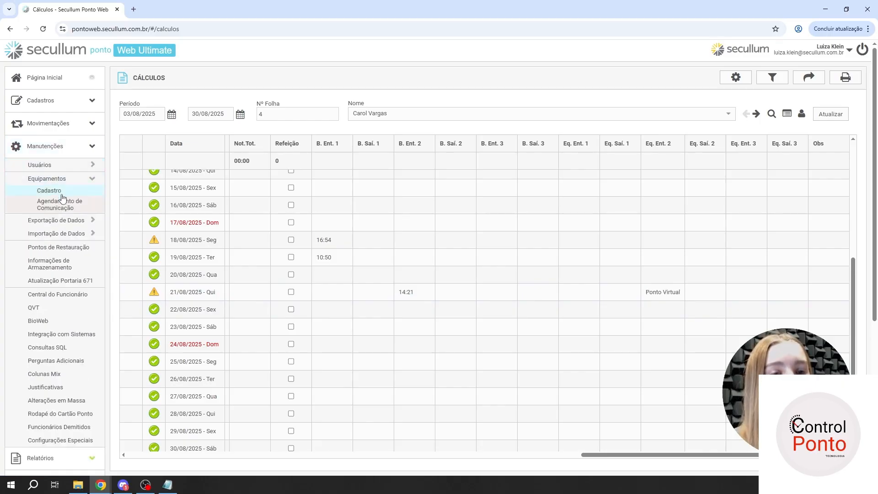
{"action": "left_click", "coordinate": [60, 191]}
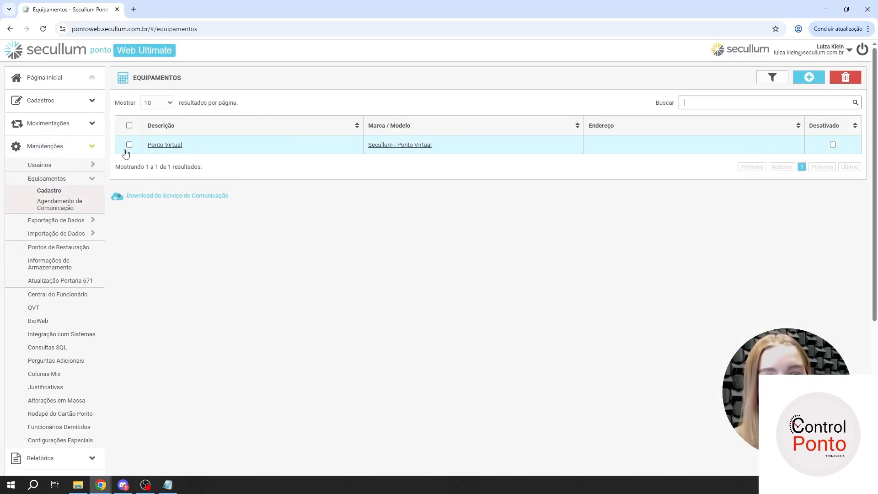
- Return to the Cálculos report and examine the special punch columns (B. Ent./B. Saí.) and equipment columns (Eq. Ent./Eq. Saí.)
{"action": "left_click", "coordinate": [73, 147]}
{"action": "left_click", "coordinate": [66, 168]}
{"action": "left_click", "coordinate": [65, 187]}
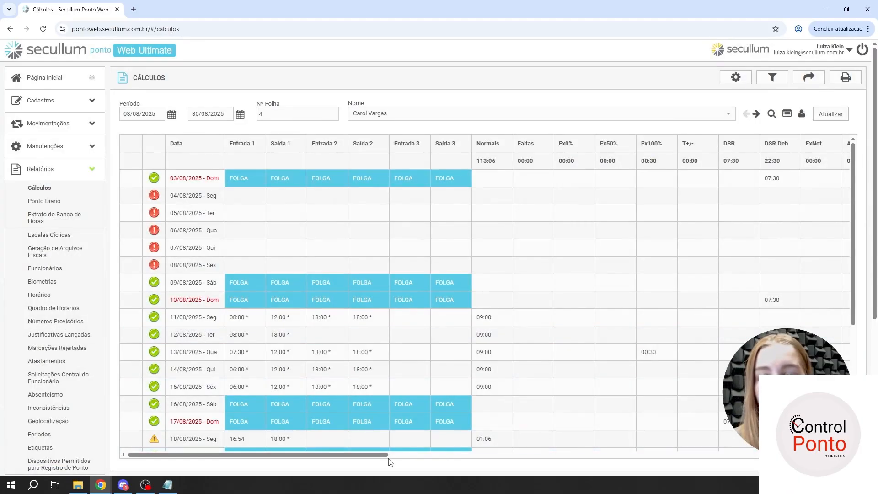
{"action": "left_click_drag", "start_coordinate": [389, 458], "coordinate": [788, 446]}
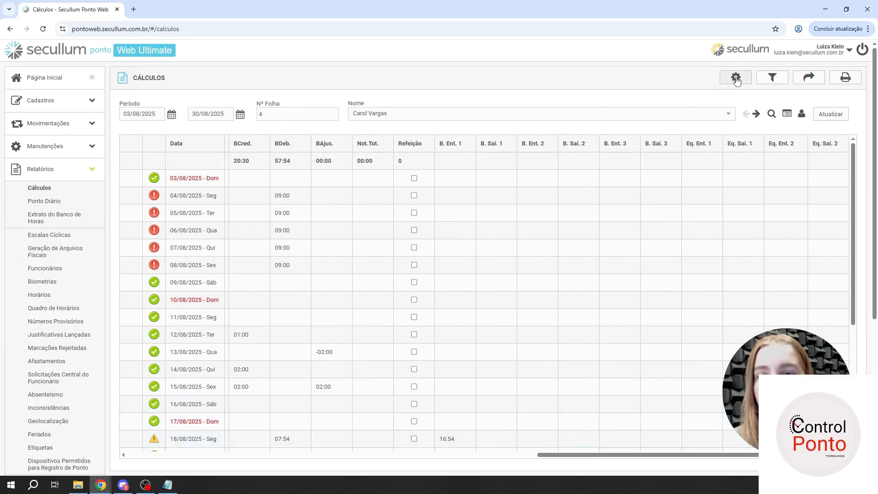
{"action": "left_click_drag", "start_coordinate": [686, 455], "coordinate": [730, 454]}
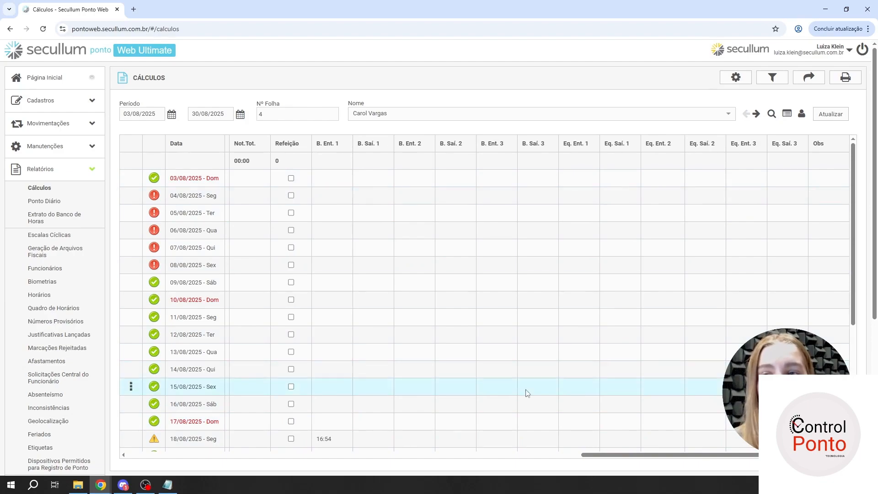
{"action": "left_click_drag", "start_coordinate": [320, 142], "coordinate": [383, 144]}
{"action": "left_click", "coordinate": [359, 143]}
{"action": "left_click", "coordinate": [454, 141]}
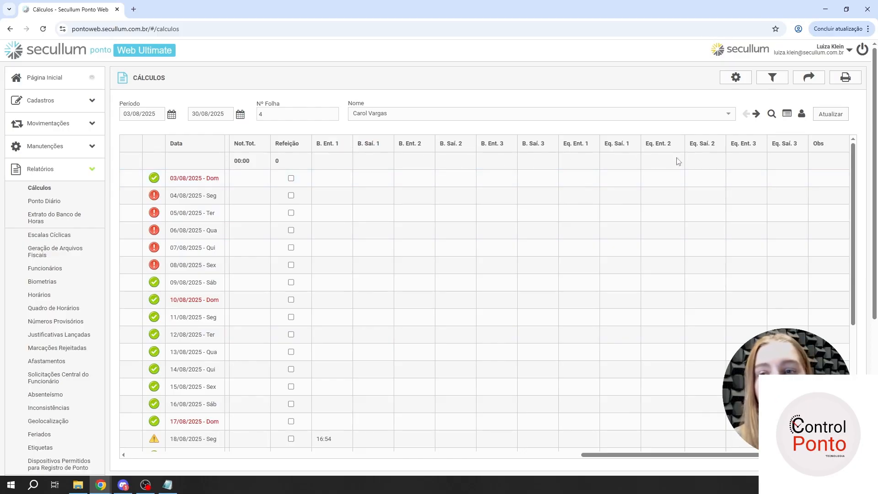
- Turn on the detailed punch origin display (Exibir origem detalhada das batidas) and examine the origin symbols beside the 18/08/2025 and 21/08/2025 punches
{"action": "left_click", "coordinate": [735, 77]}
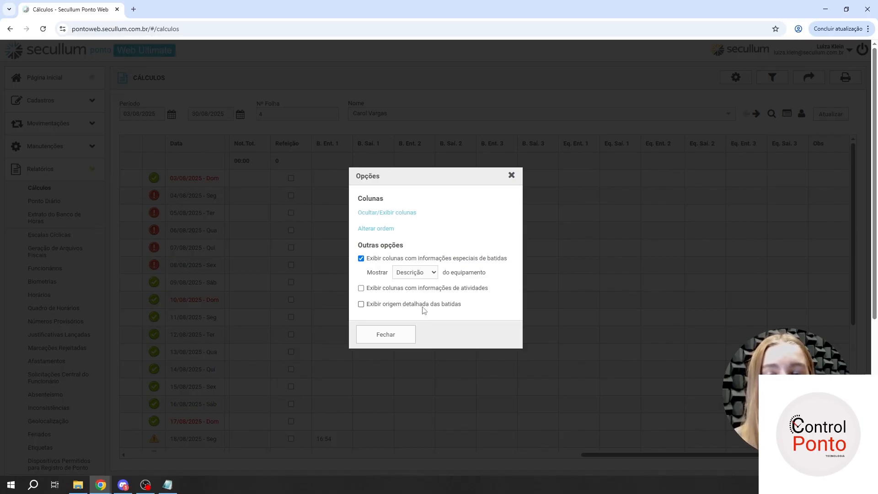
{"action": "left_click", "coordinate": [398, 305]}
{"action": "left_click", "coordinate": [382, 334]}
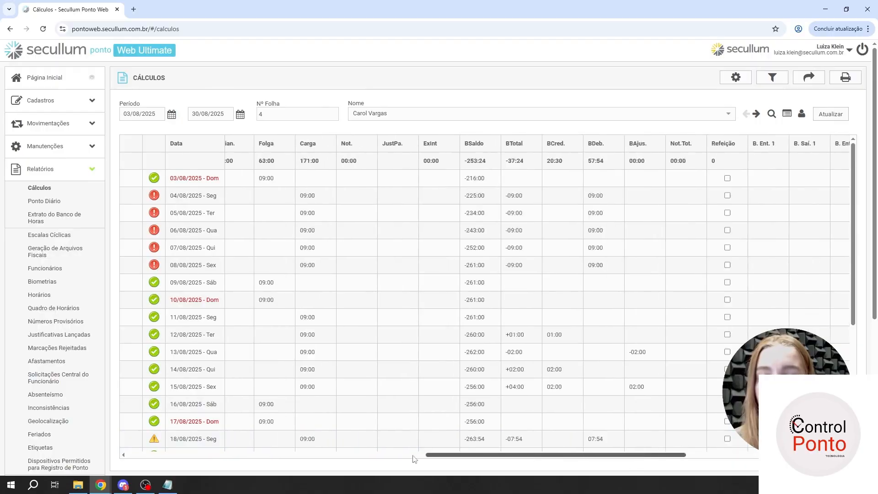
{"action": "left_click_drag", "start_coordinate": [632, 456], "coordinate": [179, 455]}
{"action": "scroll", "coordinate": [289, 306], "scroll_direction": "down", "scroll_amount": 1}
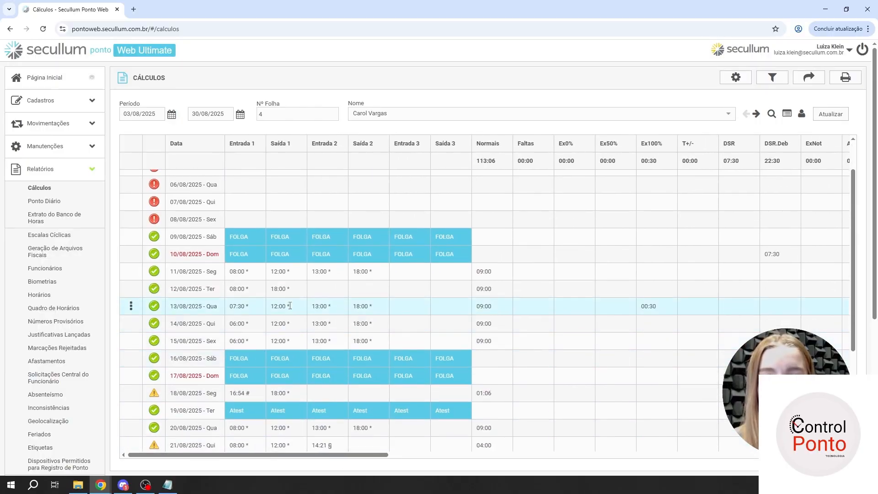
{"action": "scroll", "coordinate": [296, 309], "scroll_direction": "down", "scroll_amount": 1}
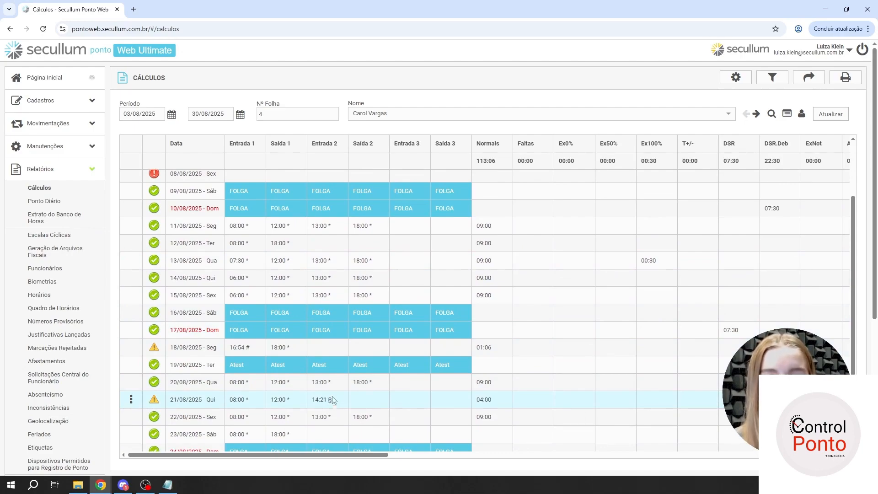
{"action": "scroll", "coordinate": [276, 286], "scroll_direction": "down", "scroll_amount": 1}
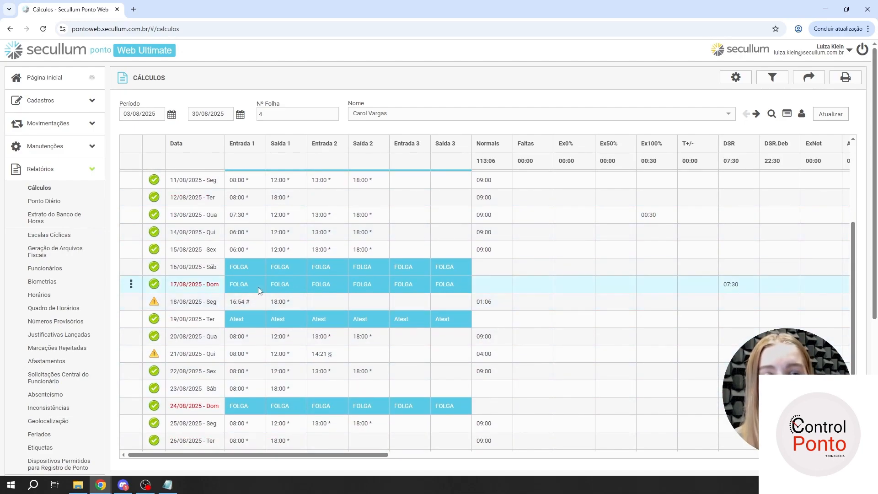
{"action": "scroll", "coordinate": [320, 308], "scroll_direction": "down", "scroll_amount": 1}
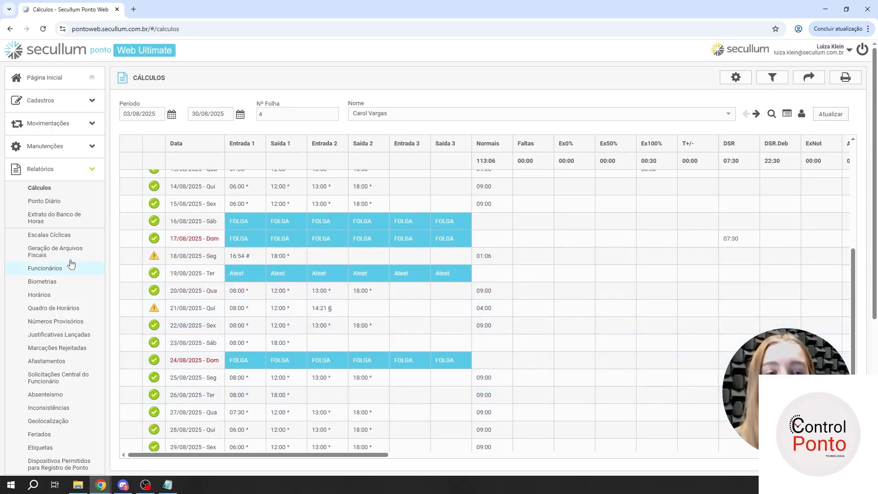
- Open the help content for the Cálculos report and read through to its Outras opções section
{"action": "left_click", "coordinate": [59, 171]}
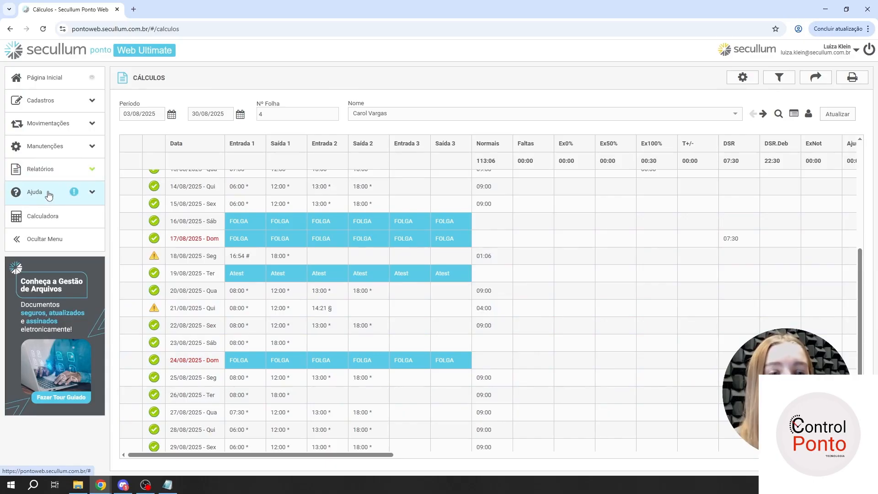
{"action": "left_click", "coordinate": [45, 193]}
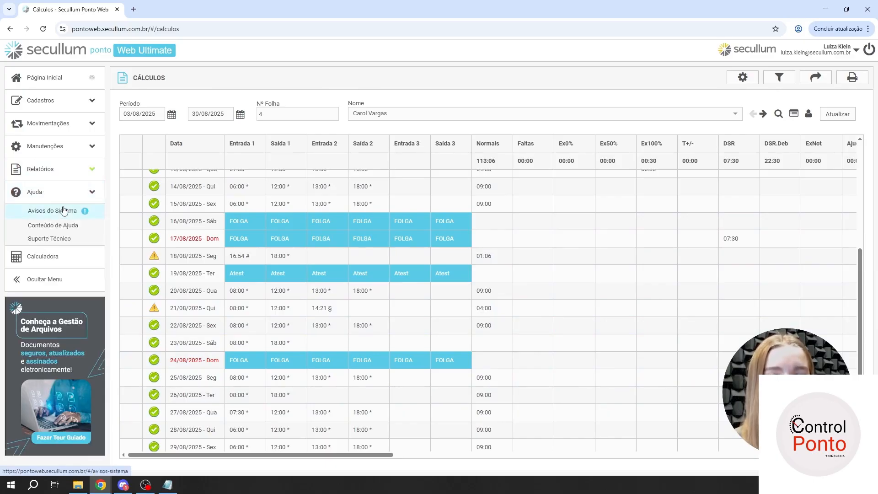
{"action": "left_click", "coordinate": [34, 225]}
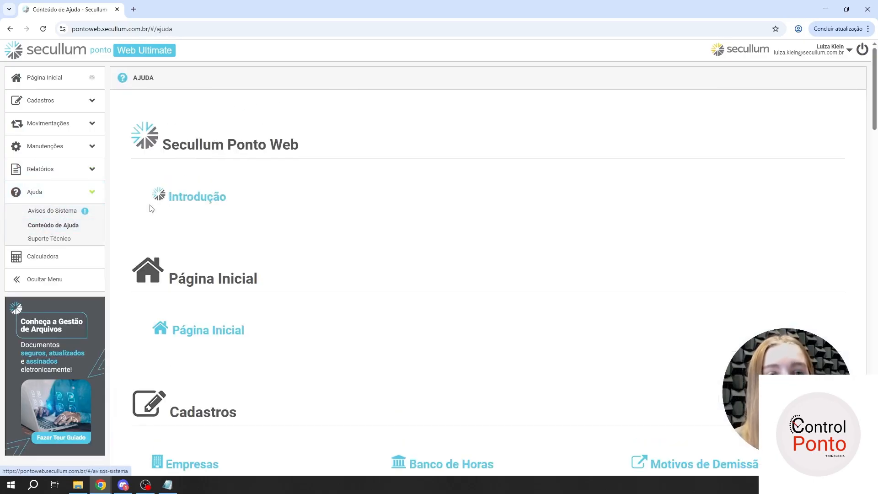
{"action": "scroll", "coordinate": [221, 220], "scroll_direction": "down", "scroll_amount": 2}
{"action": "scroll", "coordinate": [221, 219], "scroll_direction": "down", "scroll_amount": 15}
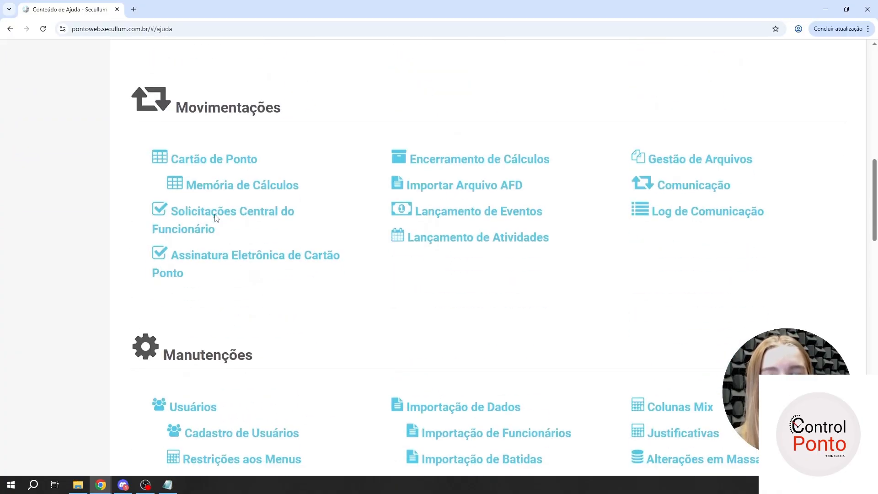
{"action": "scroll", "coordinate": [196, 189], "scroll_direction": "down", "scroll_amount": 8}
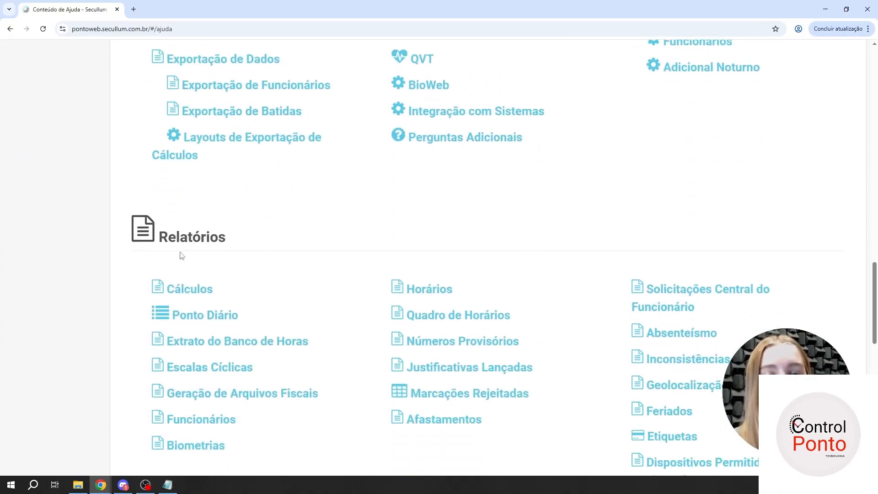
{"action": "left_click", "coordinate": [190, 289]}
{"action": "scroll", "coordinate": [267, 252], "scroll_direction": "down", "scroll_amount": 20}
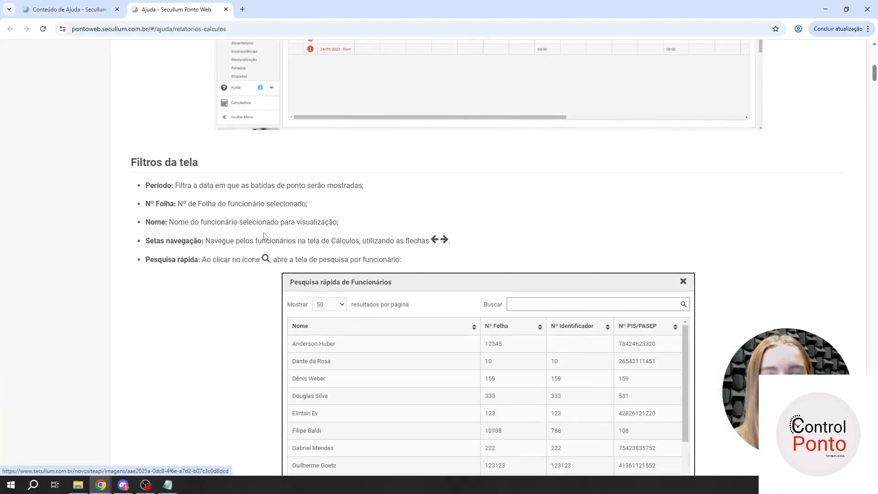
{"action": "scroll", "coordinate": [263, 237], "scroll_direction": "down", "scroll_amount": 20}
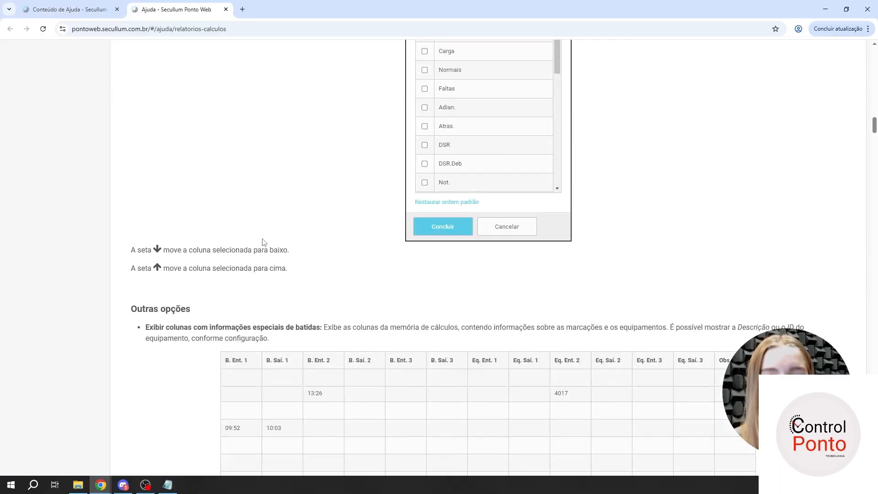
{"action": "scroll", "coordinate": [263, 239], "scroll_direction": "down", "scroll_amount": 20}
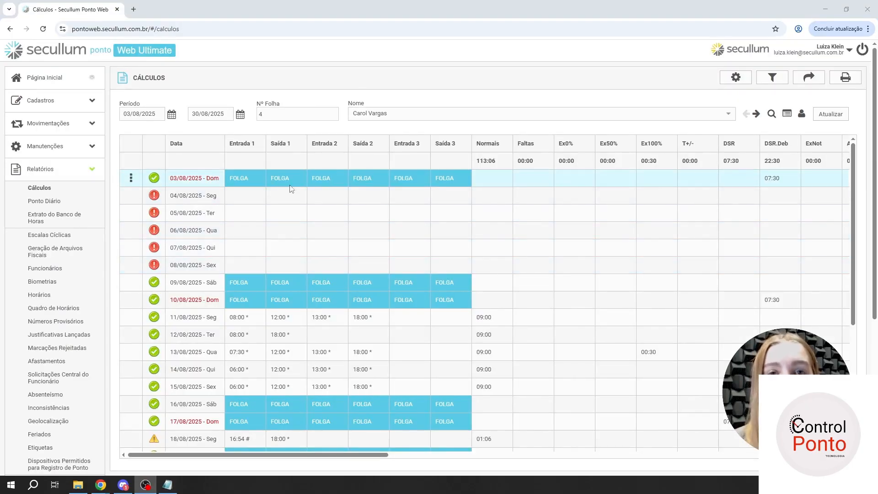
- Examine the Situação Funcionário and Ordenação choices in the report's filters, leaving the filter settings as they are
{"action": "left_click", "coordinate": [772, 79]}
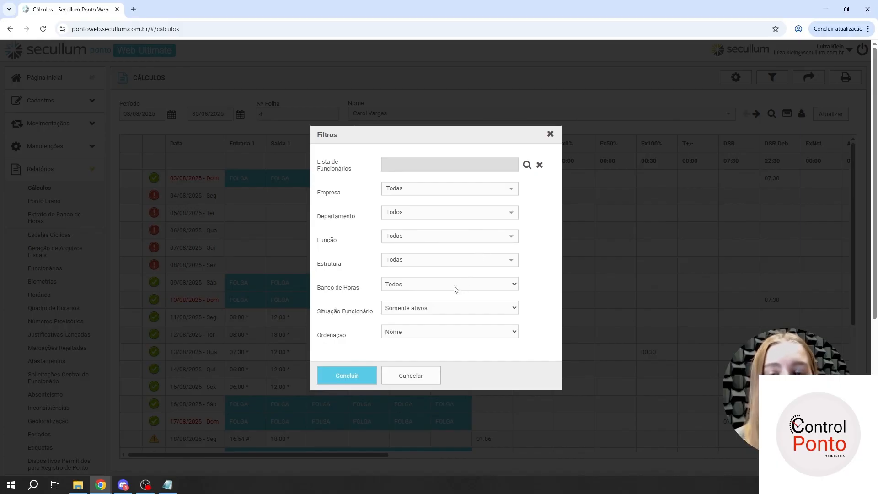
{"action": "left_click", "coordinate": [441, 313]}
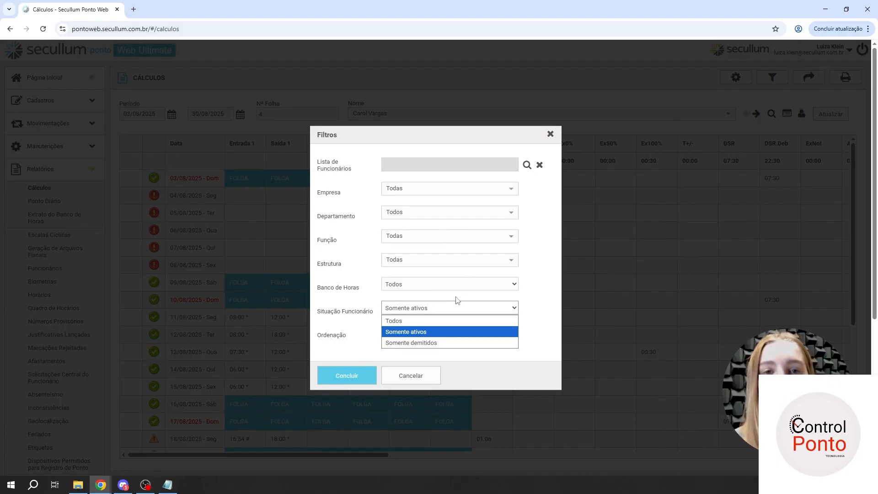
{"action": "left_click", "coordinate": [352, 289]}
{"action": "left_click", "coordinate": [406, 333]}
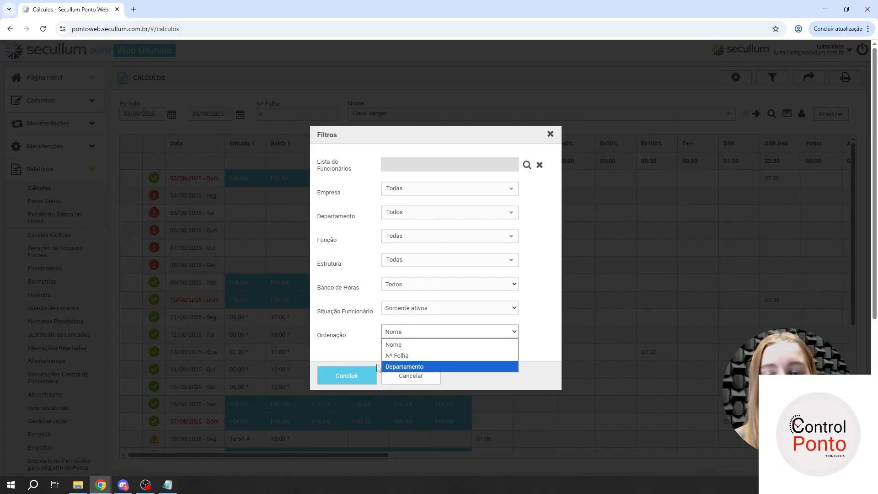
{"action": "left_click", "coordinate": [342, 342]}
{"action": "left_click", "coordinate": [357, 380]}
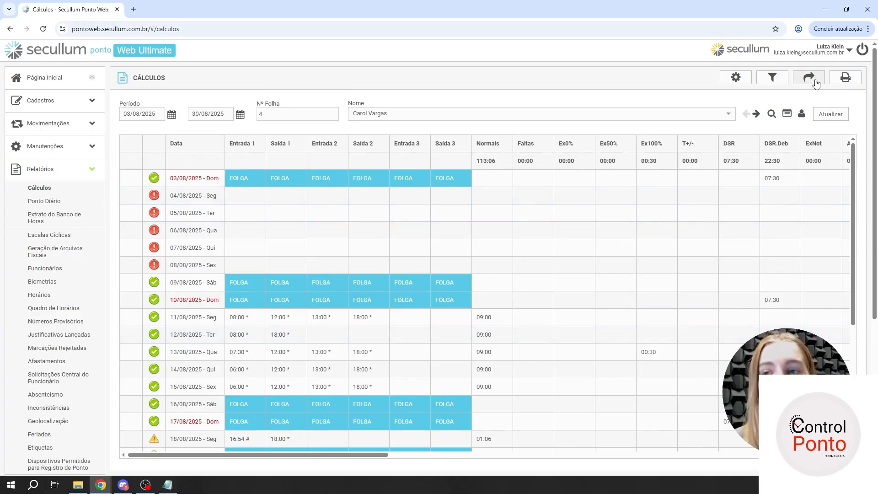
{"action": "left_click", "coordinate": [772, 77]}
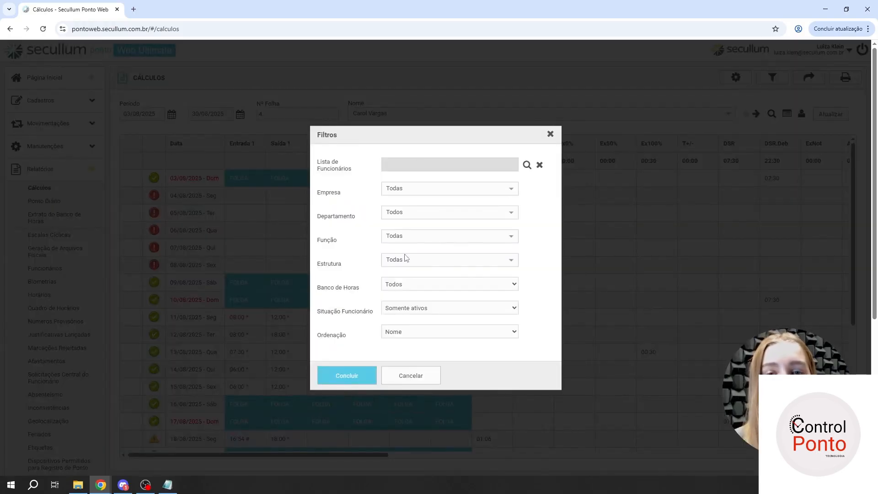
{"action": "left_click", "coordinate": [346, 378]}
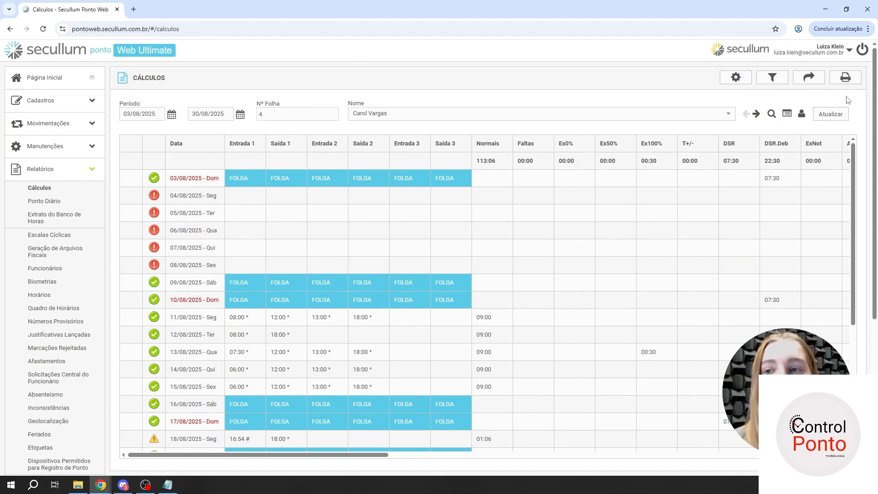
- Filter the Cálculos report by the company Secullum Softwares
{"action": "left_click", "coordinate": [771, 78]}
{"action": "left_click", "coordinate": [469, 189]}
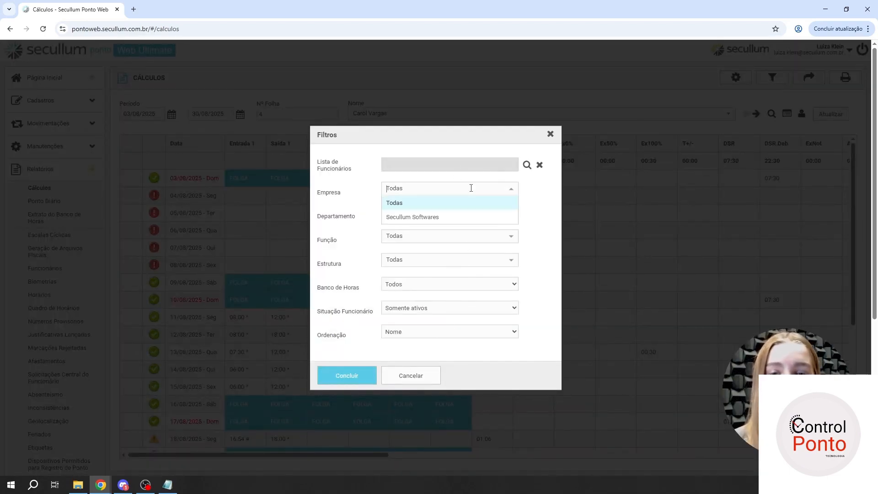
{"action": "left_click", "coordinate": [459, 216]}
{"action": "left_click", "coordinate": [340, 381]}
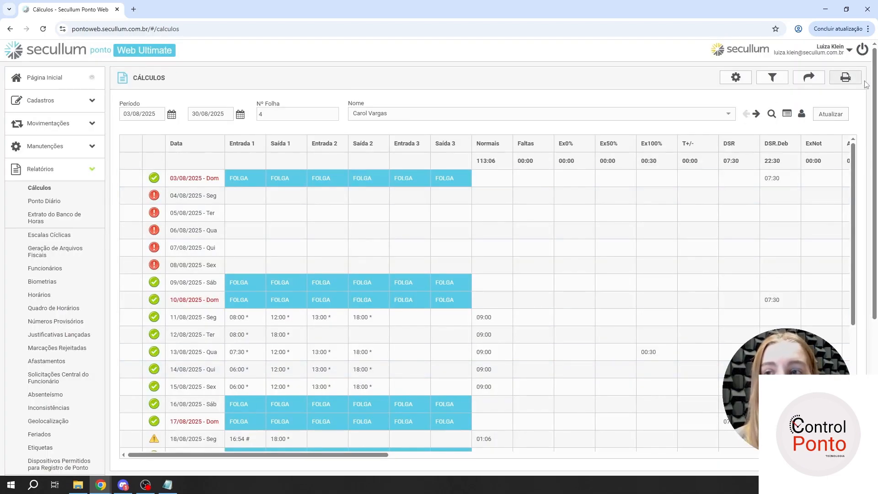
- Set the print scope to all employees in the name list (Imprimir todos funcionários da relação de nomes) and close the print settings
{"action": "left_click", "coordinate": [845, 78]}
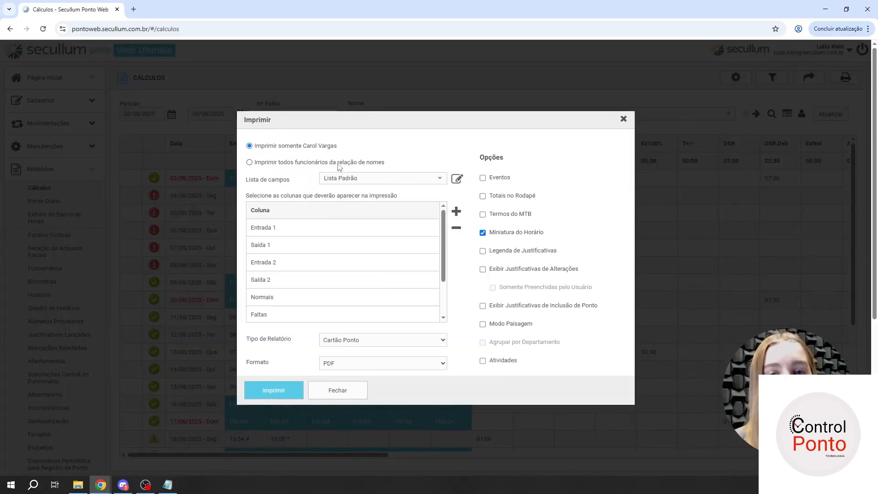
{"action": "left_click", "coordinate": [250, 164]}
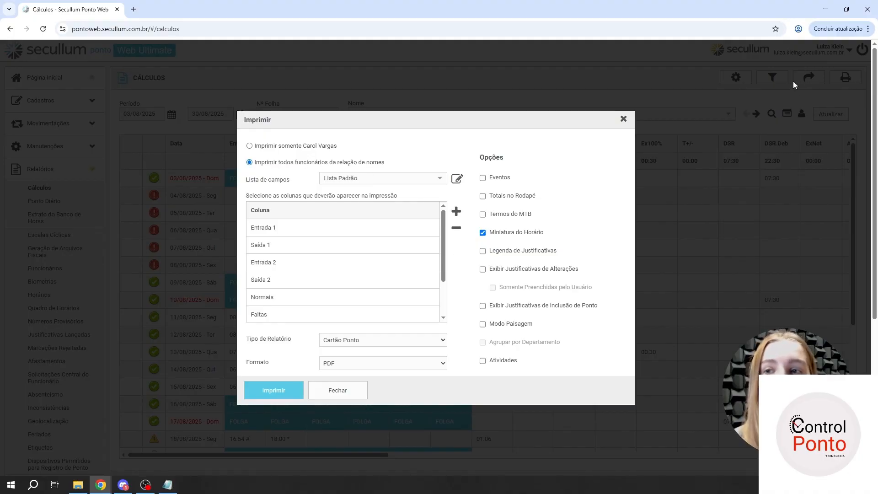
{"action": "left_click", "coordinate": [355, 396]}
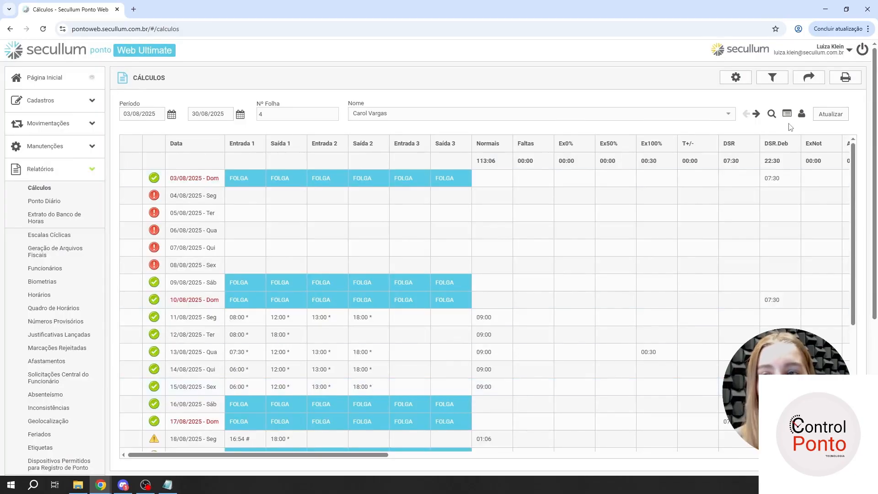
- Reset the report's Empresa filter to Todas and apply it
{"action": "left_click", "coordinate": [771, 78]}
{"action": "left_click", "coordinate": [443, 188]}
{"action": "left_click", "coordinate": [443, 201]}
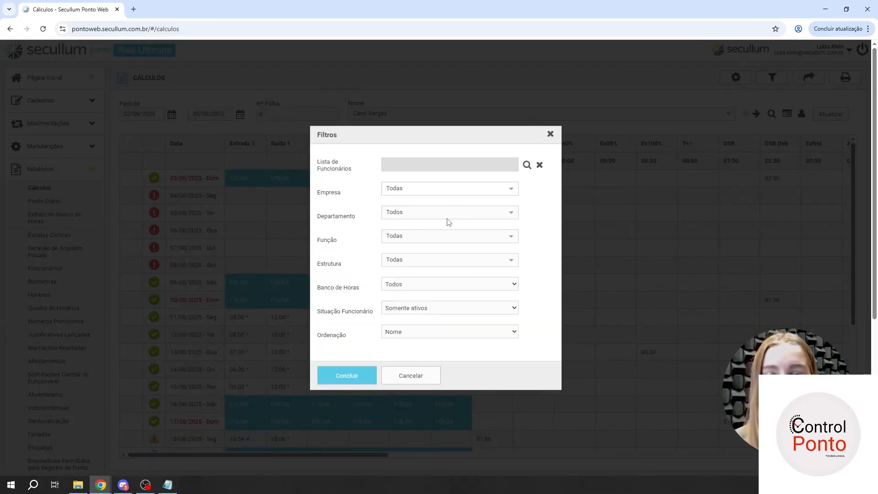
{"action": "left_click", "coordinate": [362, 370]}
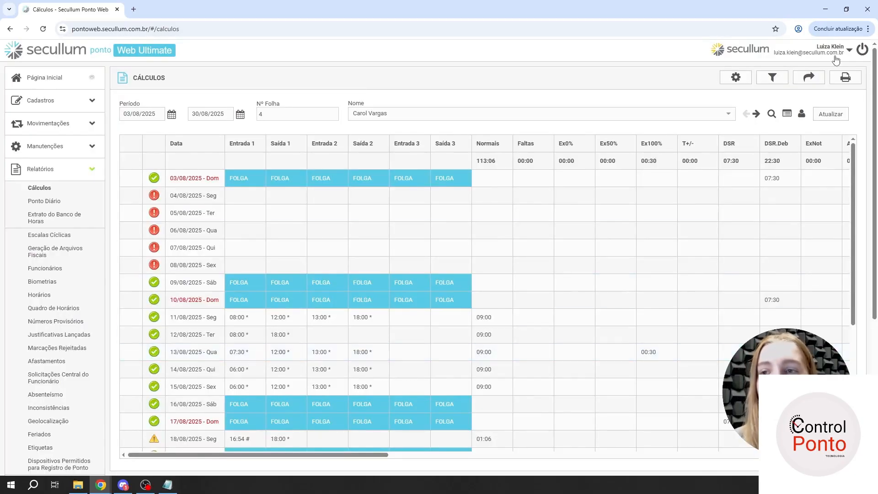
- Examine the report's export settings for layout, field list, columns and file name, and close them without generating a file
{"action": "left_click", "coordinate": [816, 79]}
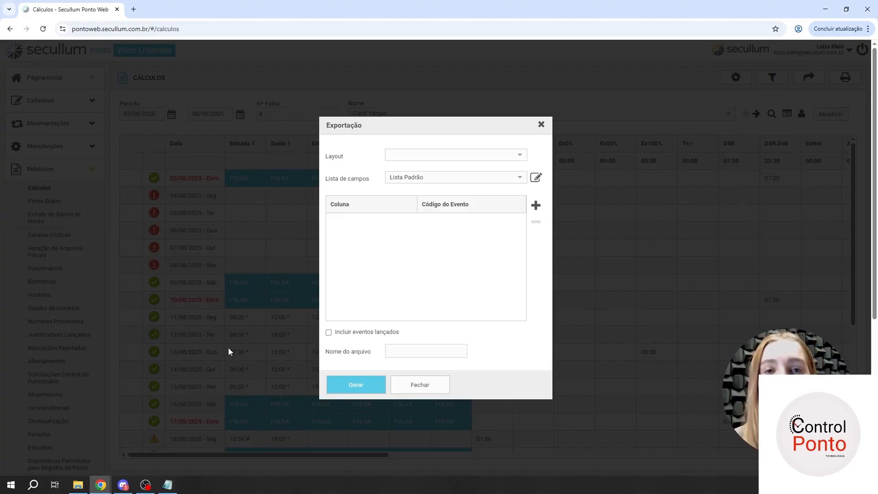
{"action": "left_click", "coordinate": [420, 387]}
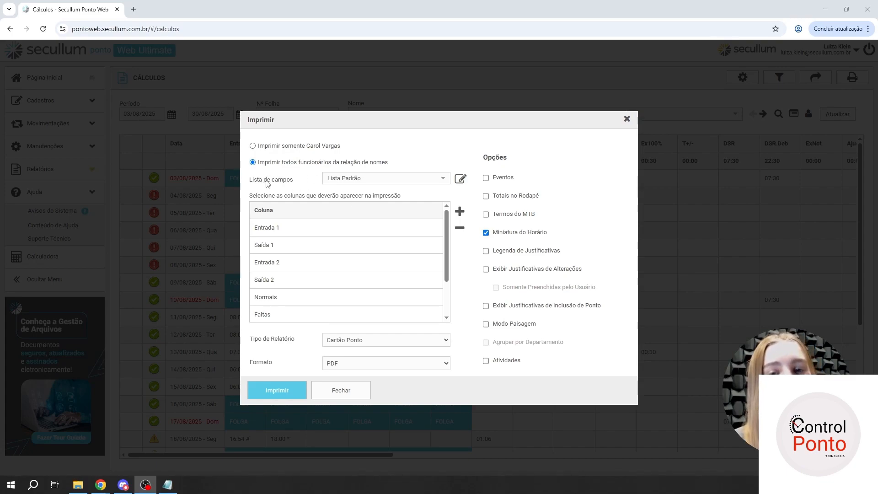
- Create a new print field list named Teste and close the list name editor
{"action": "left_click", "coordinate": [390, 183]}
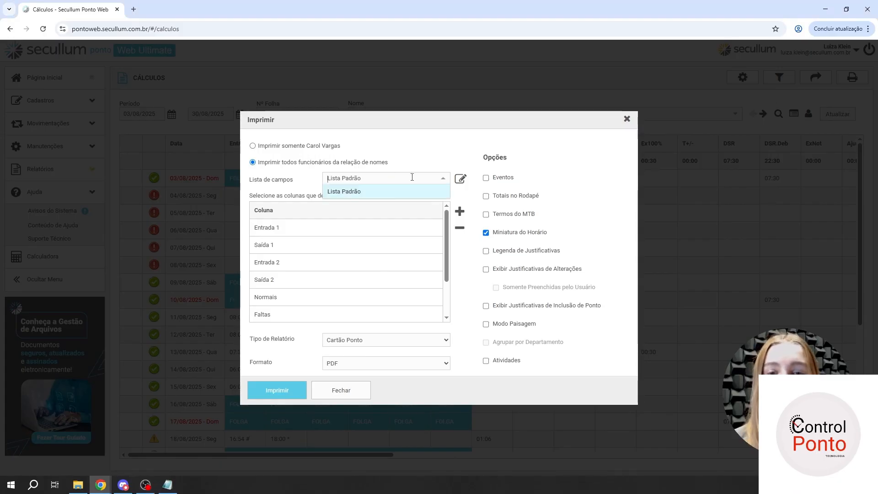
{"action": "left_click", "coordinate": [459, 181]}
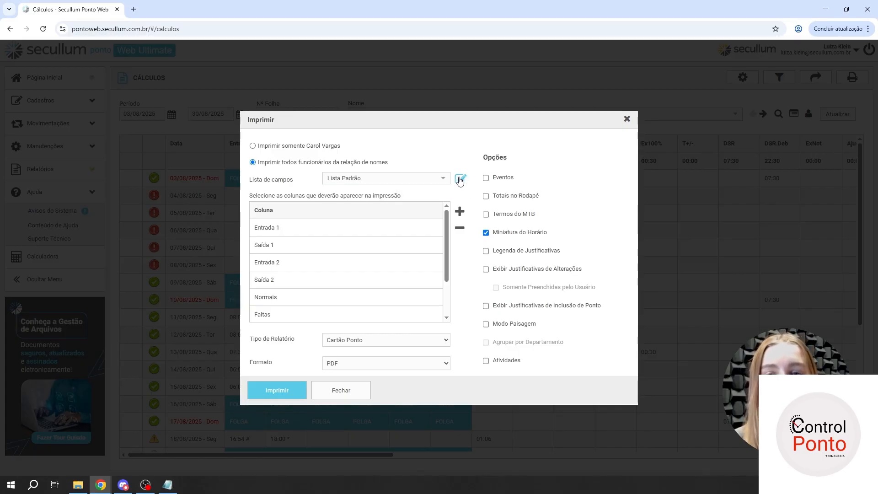
{"action": "left_click", "coordinate": [539, 203]}
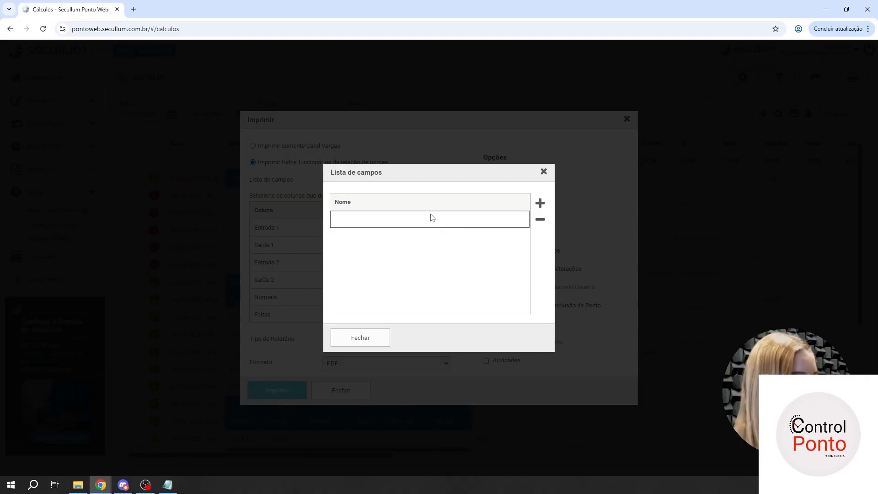
{"action": "type", "text": "Teste"}
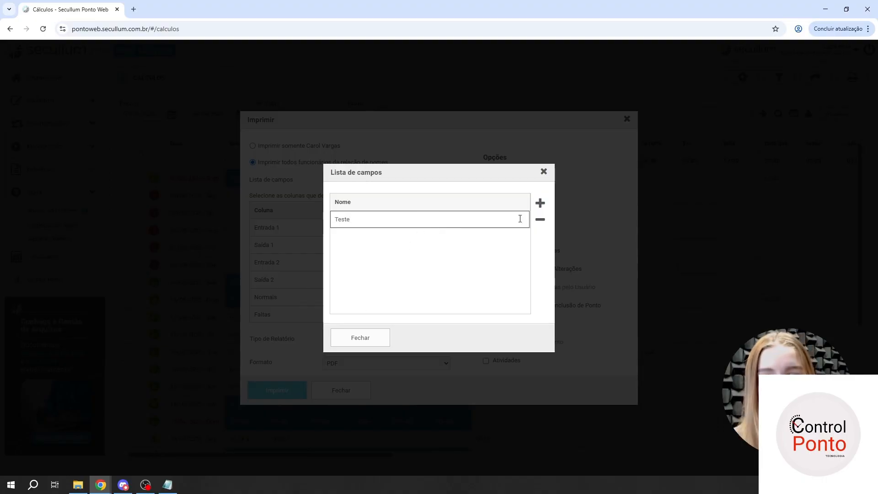
{"action": "left_click", "coordinate": [478, 281]}
{"action": "left_click", "coordinate": [483, 217]}
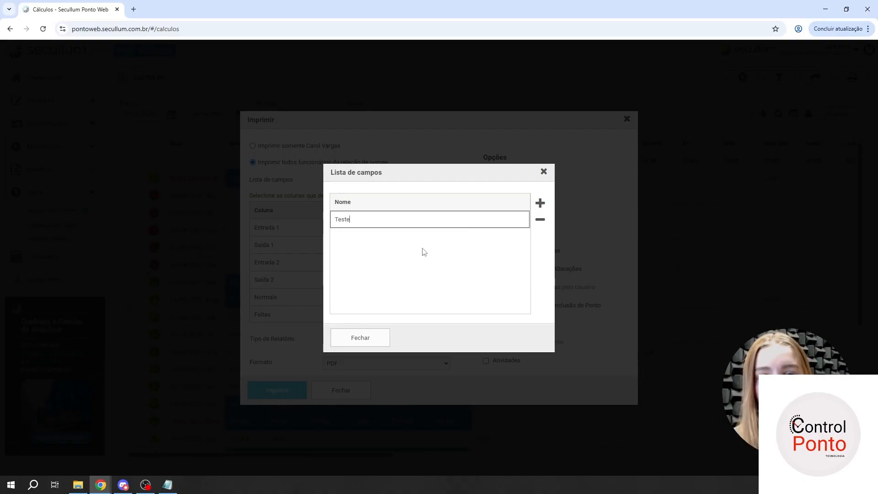
{"action": "left_click", "coordinate": [355, 341]}
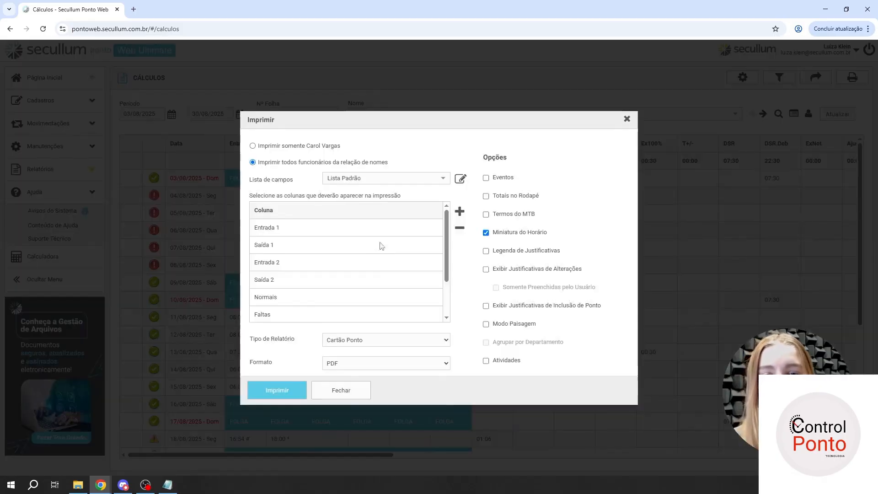
- Select the Teste field list for printing and add a second column set to Entrada 2
{"action": "left_click", "coordinate": [379, 178]}
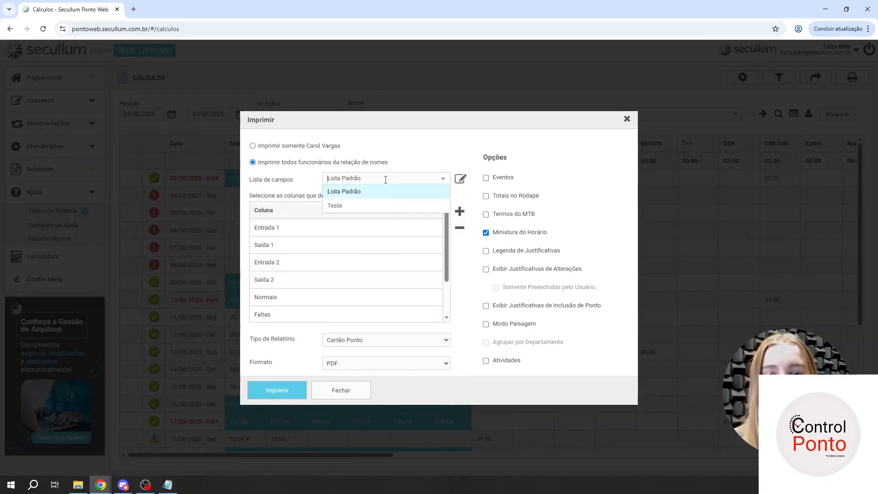
{"action": "left_click", "coordinate": [378, 206]}
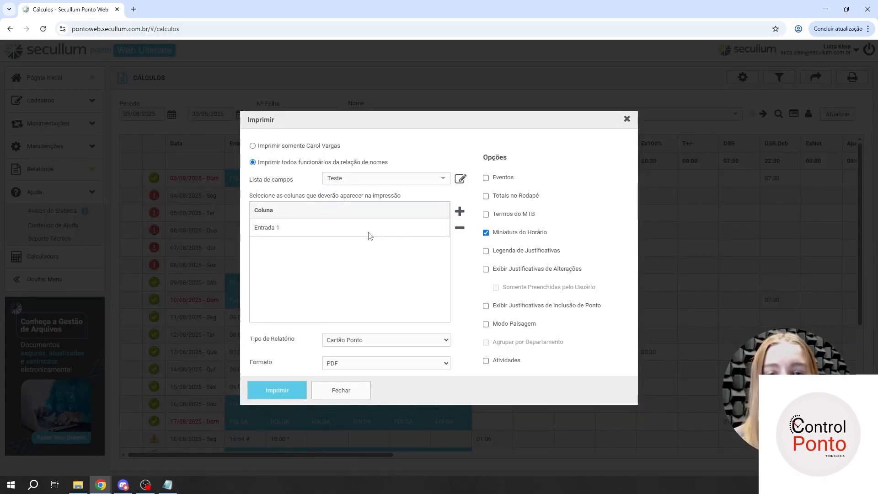
{"action": "left_click", "coordinate": [459, 211]}
{"action": "left_click", "coordinate": [386, 245]}
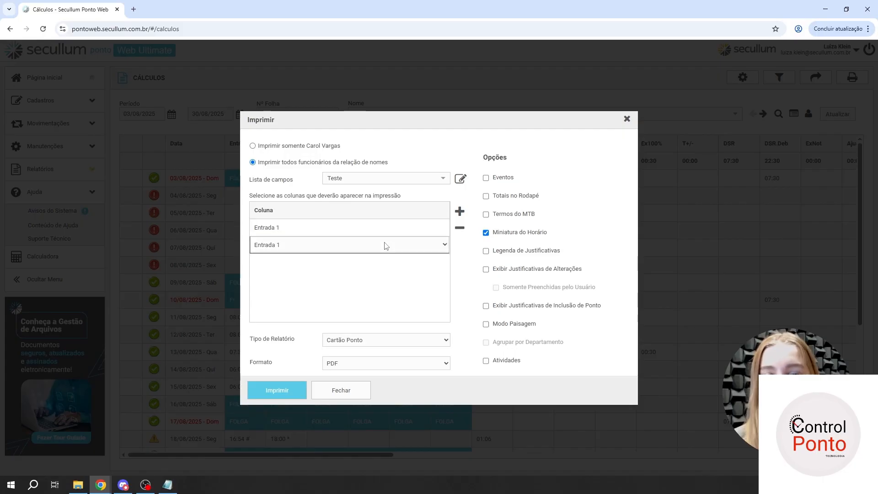
{"action": "left_click", "coordinate": [368, 242]}
{"action": "left_click", "coordinate": [322, 281]}
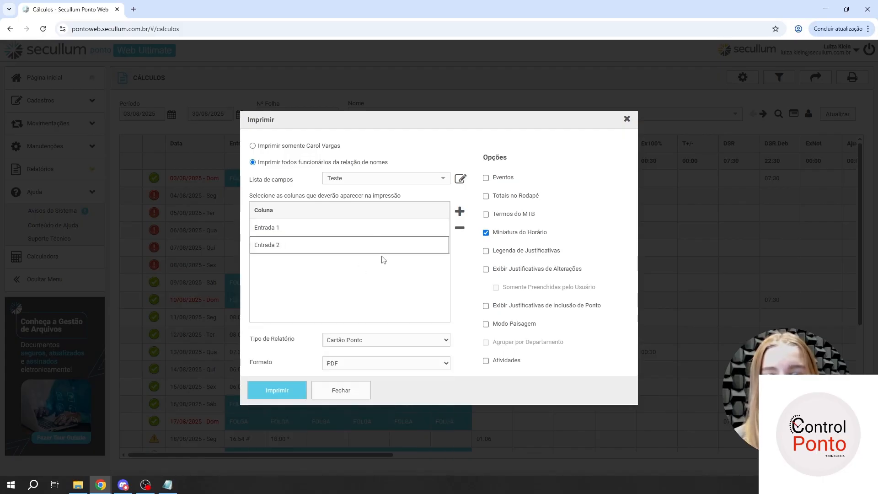
- Add a third column set to Entrada 2 to the Teste list and change the second column to Saída 1
{"action": "left_click", "coordinate": [459, 213]}
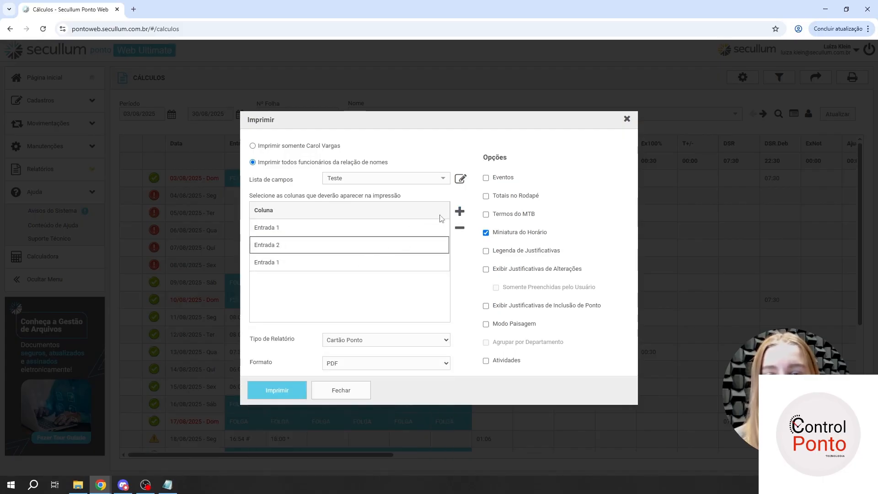
{"action": "left_click", "coordinate": [315, 265]}
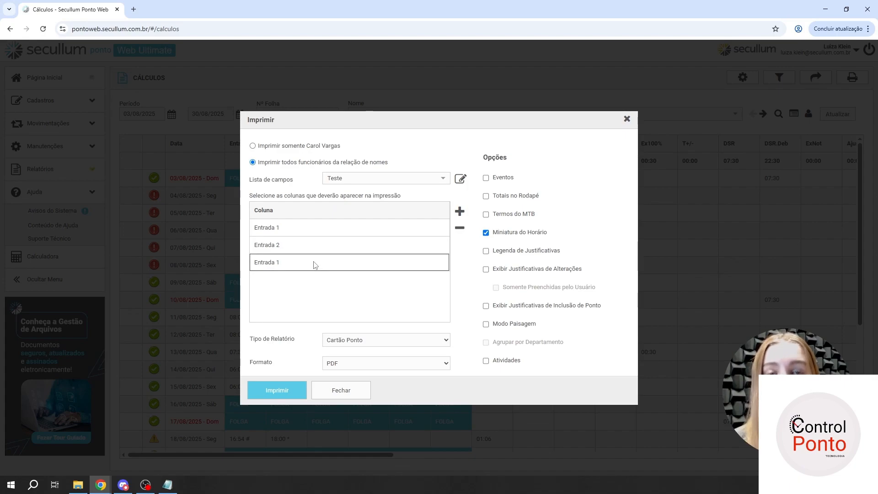
{"action": "left_click", "coordinate": [315, 264]}
{"action": "left_click", "coordinate": [314, 264]}
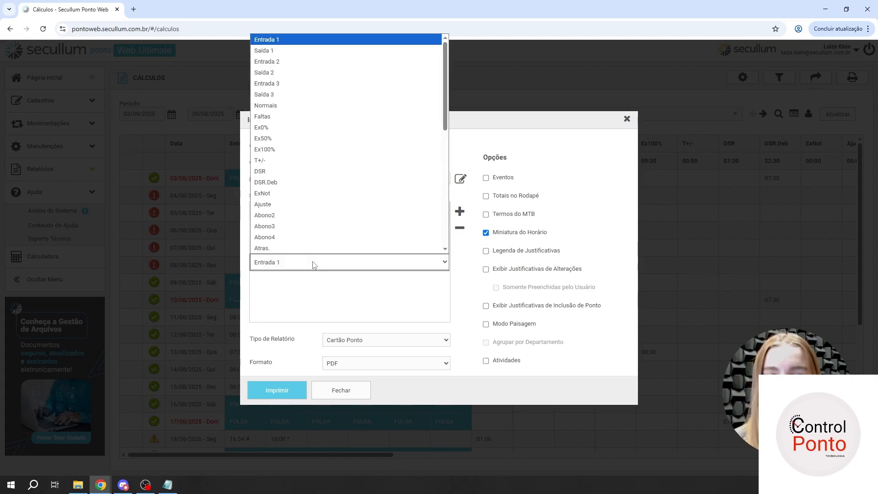
{"action": "left_click", "coordinate": [286, 61]}
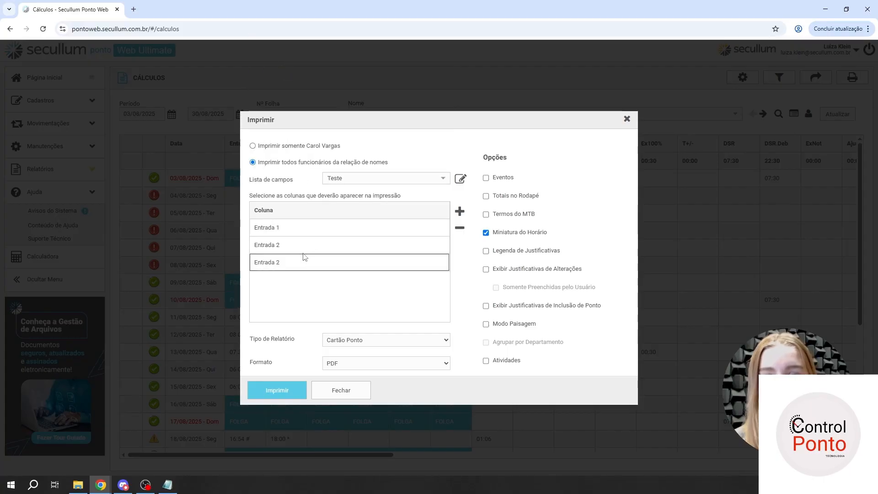
{"action": "left_click", "coordinate": [304, 247]}
{"action": "left_click", "coordinate": [304, 247]}
{"action": "left_click", "coordinate": [295, 268]}
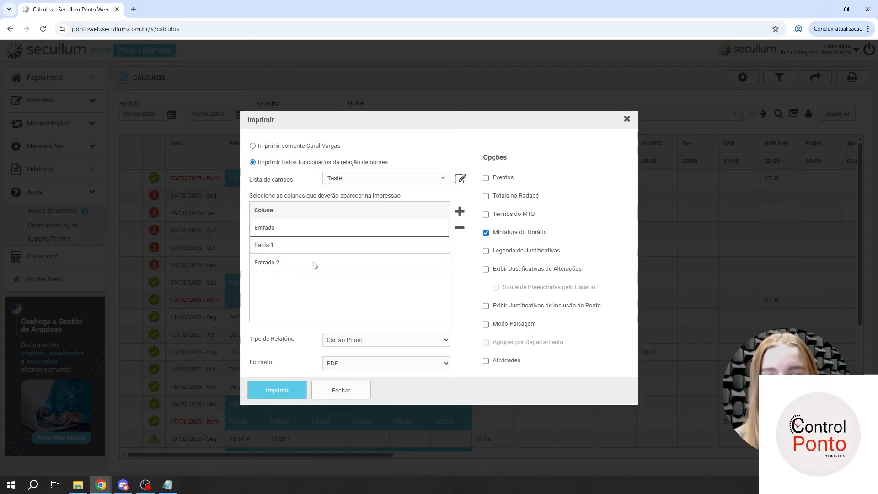
- Add a fourth column to the Teste list and set it to Saída 2
{"action": "left_click", "coordinate": [460, 211]}
{"action": "left_click", "coordinate": [331, 270]}
{"action": "left_click", "coordinate": [331, 270]}
{"action": "left_click", "coordinate": [330, 275]}
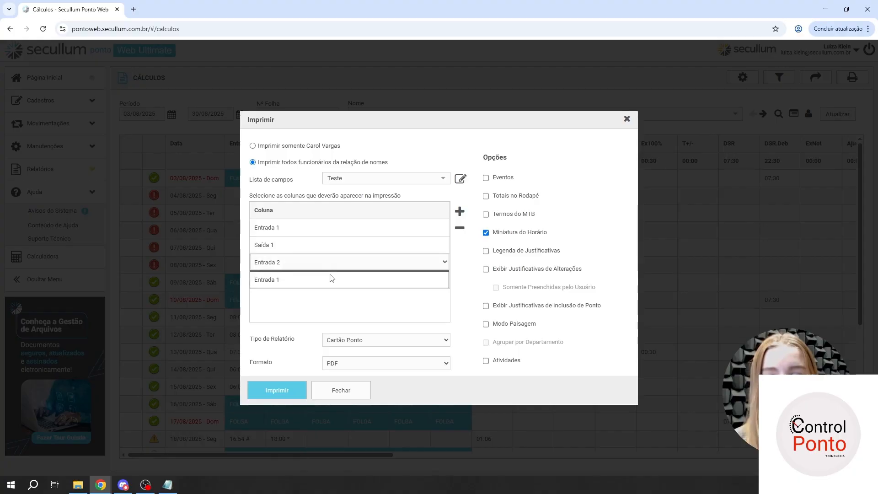
{"action": "left_click", "coordinate": [332, 278]}
{"action": "left_click", "coordinate": [331, 279]}
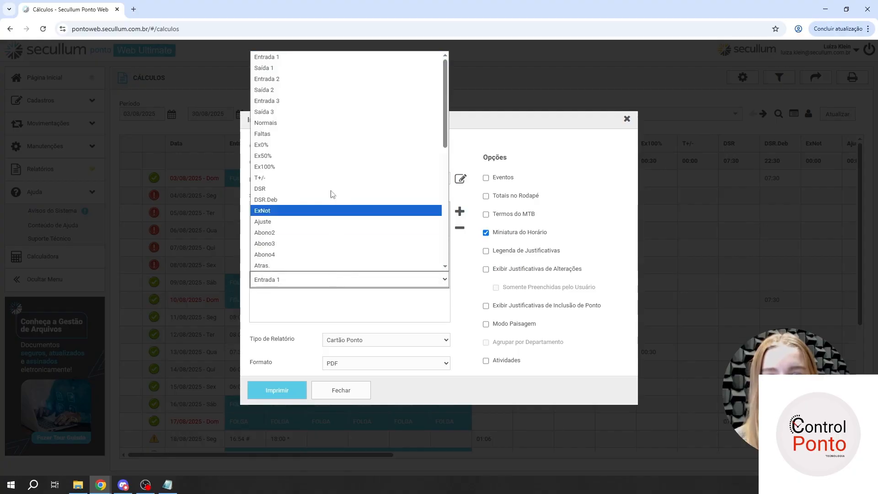
{"action": "left_click", "coordinate": [300, 91]}
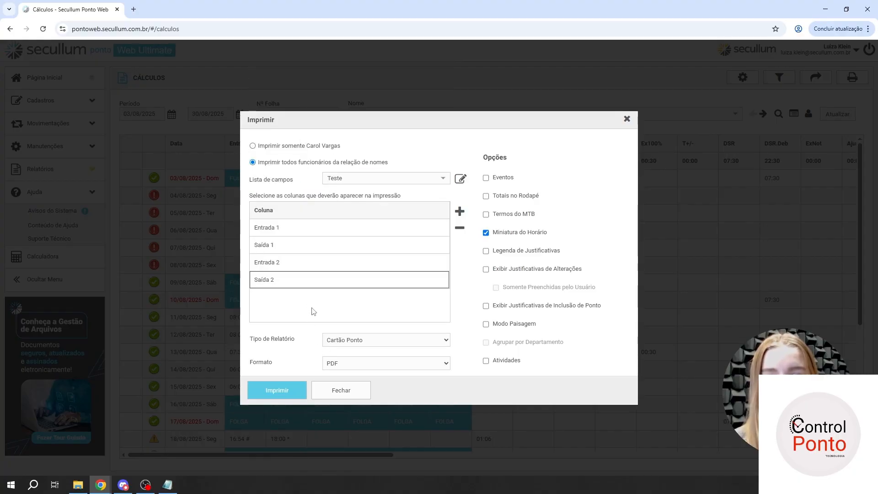
- Generate the Cartão Ponto PDF with the Teste list, check its entry and exit column headers, and close the report
{"action": "left_click", "coordinate": [282, 390]}
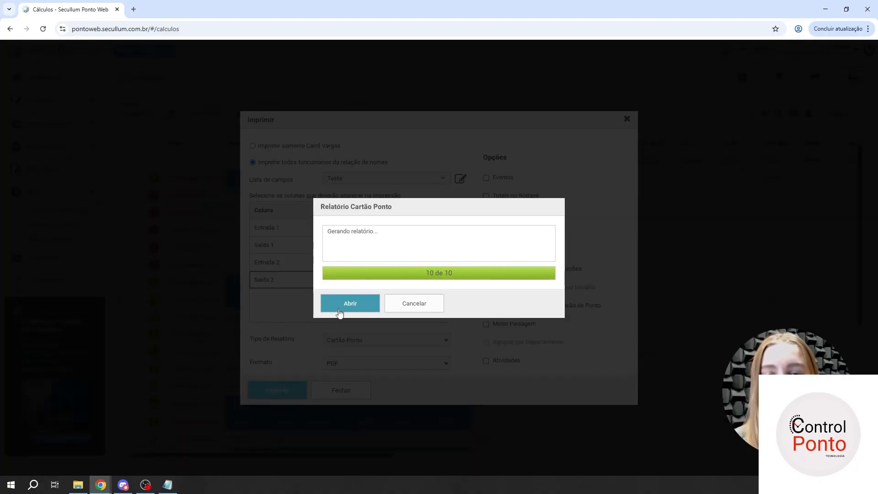
{"action": "left_click", "coordinate": [348, 306]}
{"action": "left_click", "coordinate": [78, 2]}
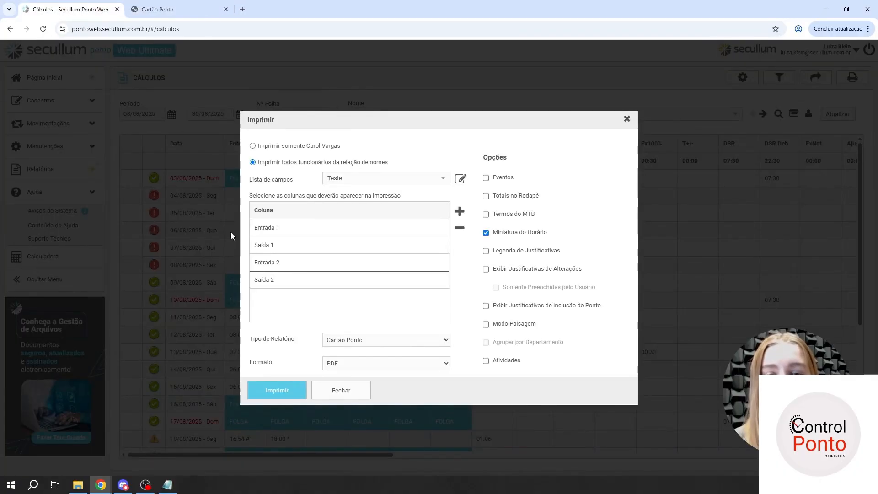
{"action": "left_click", "coordinate": [158, 9]}
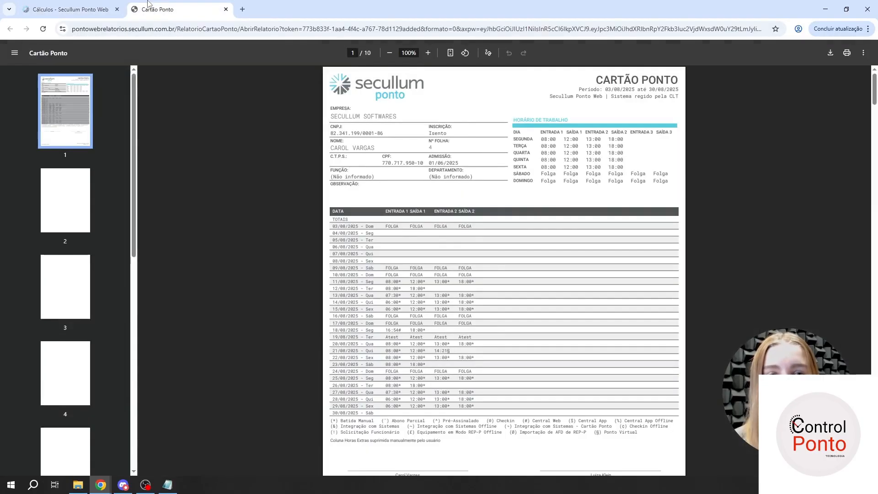
{"action": "left_click_drag", "start_coordinate": [388, 211], "coordinate": [477, 213]}
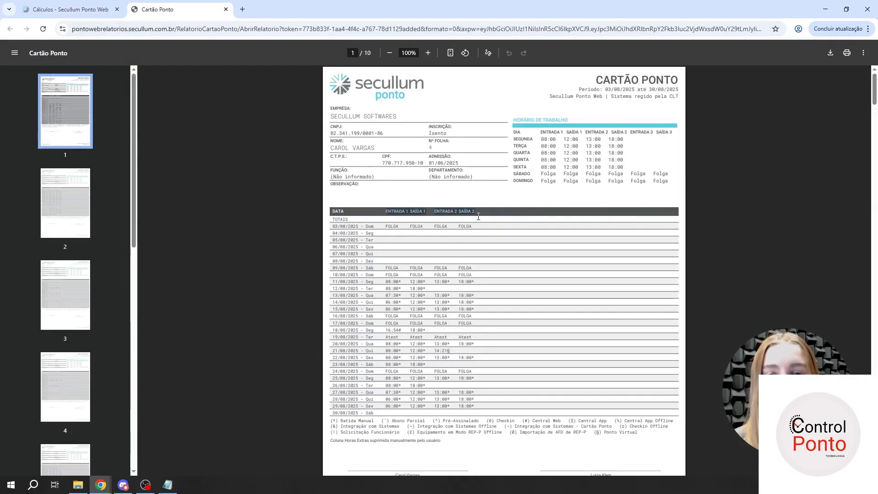
{"action": "left_click", "coordinate": [482, 214]}
{"action": "middle_click", "coordinate": [157, 6]}
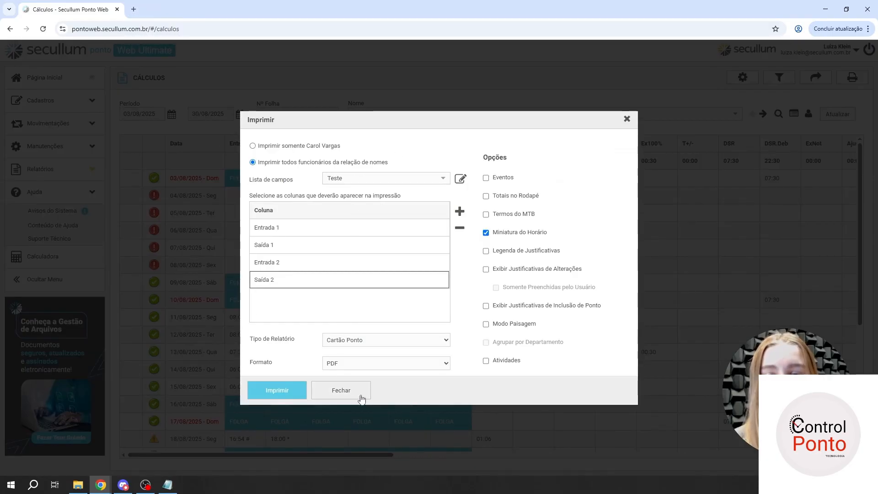
- Reopen the print settings, compare the columns of the Teste and Lista Padrão field lists, and leave Lista Padrão selected
{"action": "left_click", "coordinate": [340, 390]}
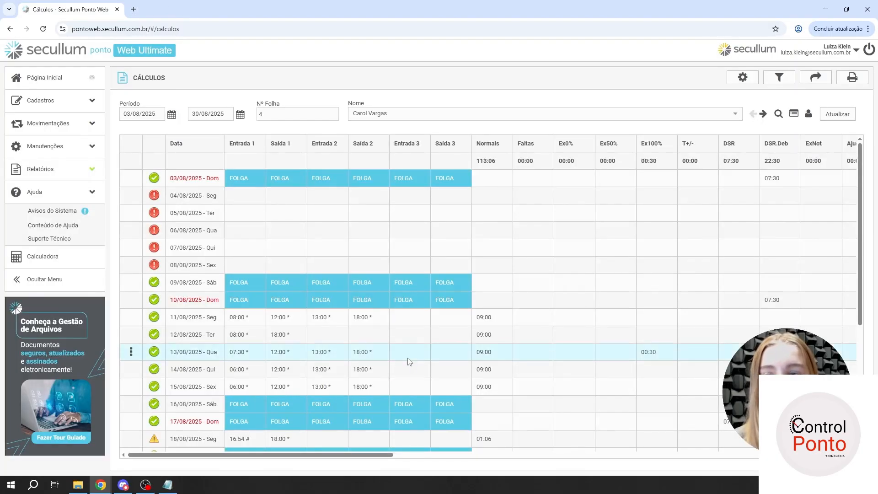
{"action": "left_click", "coordinate": [852, 78]}
{"action": "left_click", "coordinate": [383, 178]}
{"action": "left_click", "coordinate": [380, 193]}
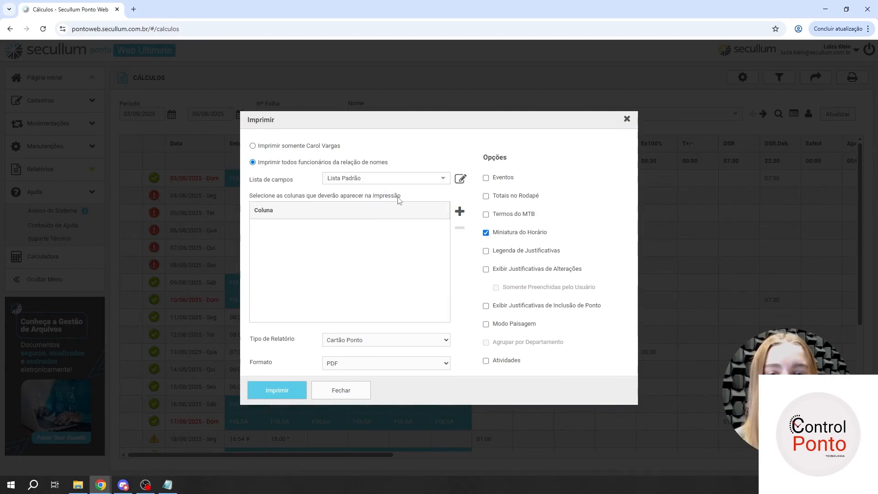
{"action": "left_click", "coordinate": [405, 178]}
{"action": "left_click", "coordinate": [385, 206]}
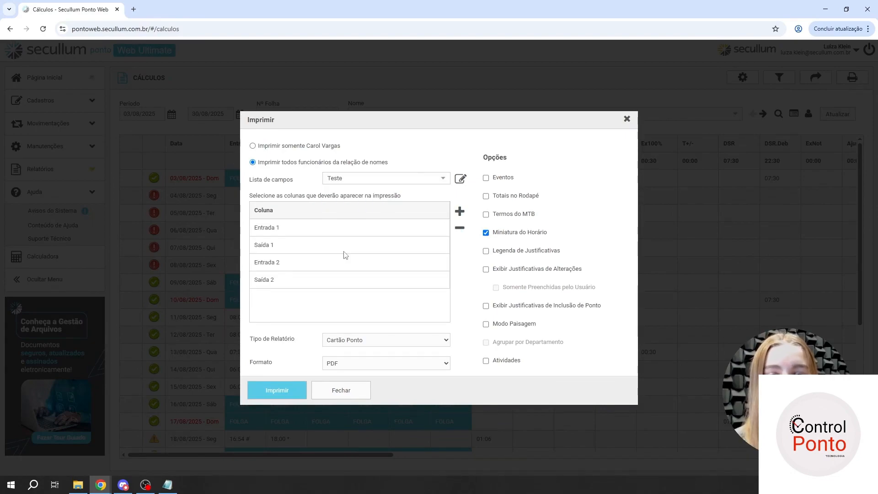
{"action": "left_click", "coordinate": [359, 178]}
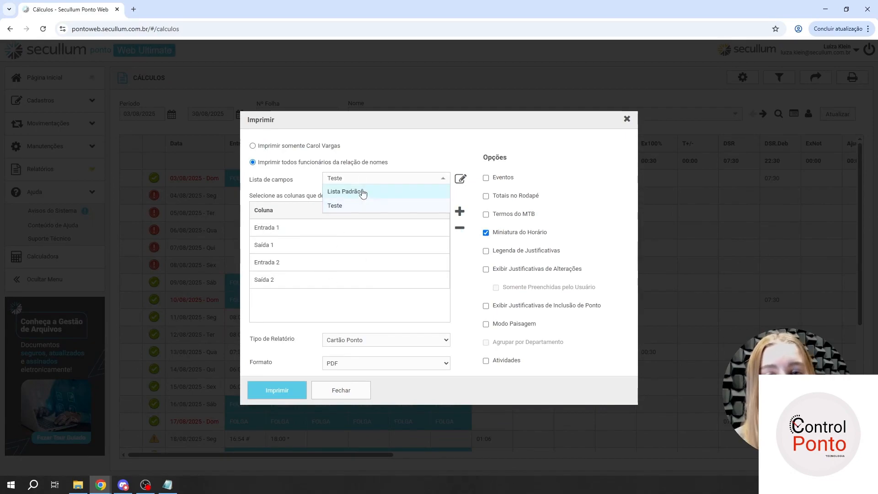
{"action": "left_click", "coordinate": [361, 192]}
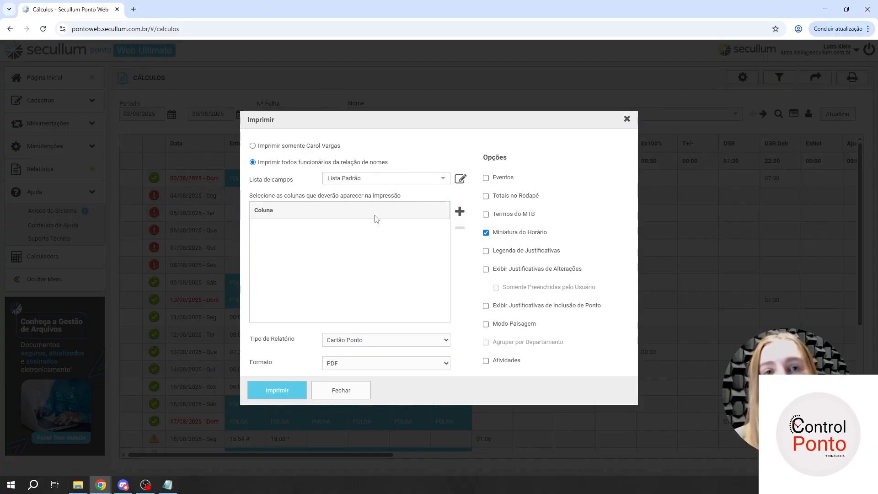
- Add the columns Entrada 1 and Saída 1 to the Lista Padrão field list
{"action": "left_click", "coordinate": [460, 211]}
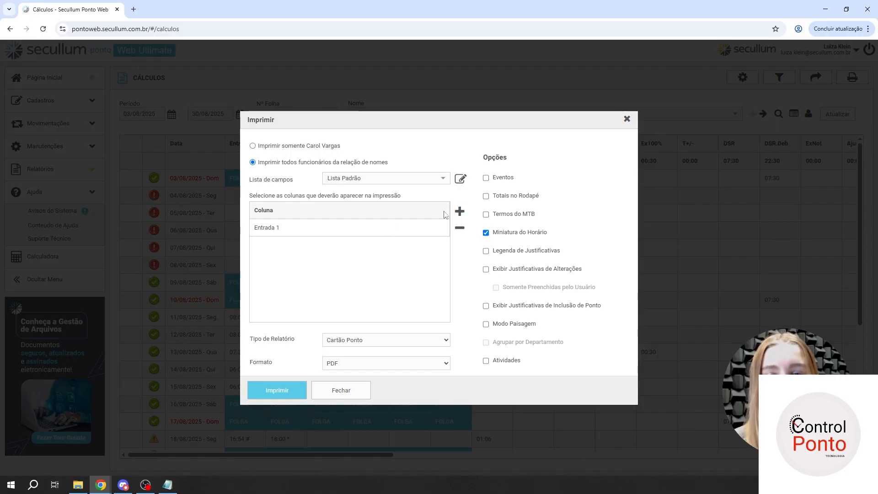
{"action": "left_click", "coordinate": [459, 212]}
{"action": "left_click", "coordinate": [384, 247]}
{"action": "left_click", "coordinate": [383, 247]}
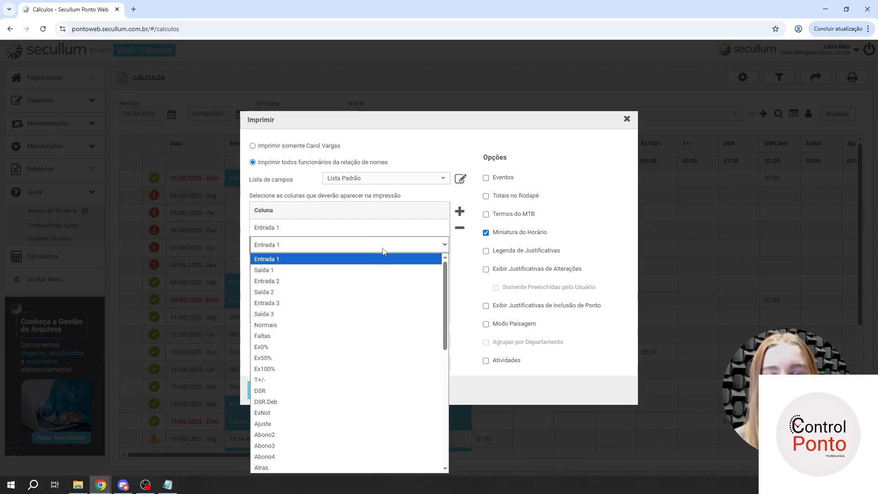
{"action": "left_click", "coordinate": [354, 270]}
- Add Entrada 2 and Saída 2 as the third and fourth columns of Lista Padrão
{"action": "left_click", "coordinate": [459, 212]}
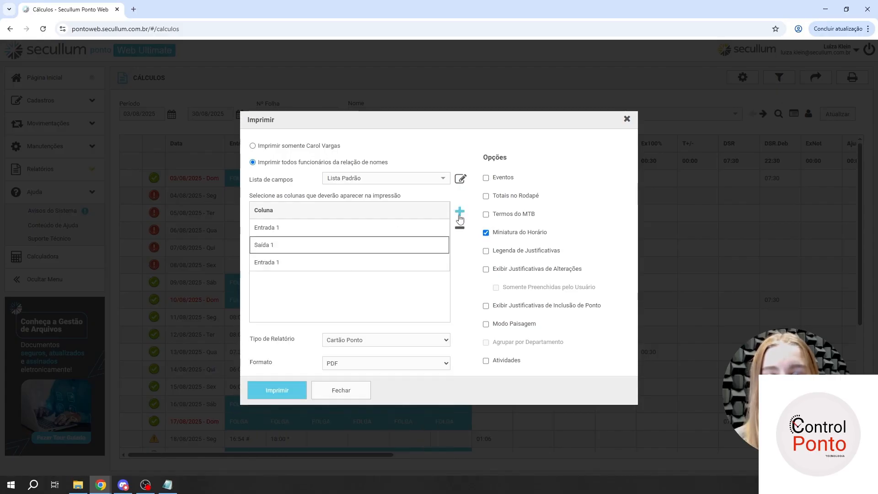
{"action": "left_click", "coordinate": [368, 264]}
{"action": "left_click", "coordinate": [367, 267]}
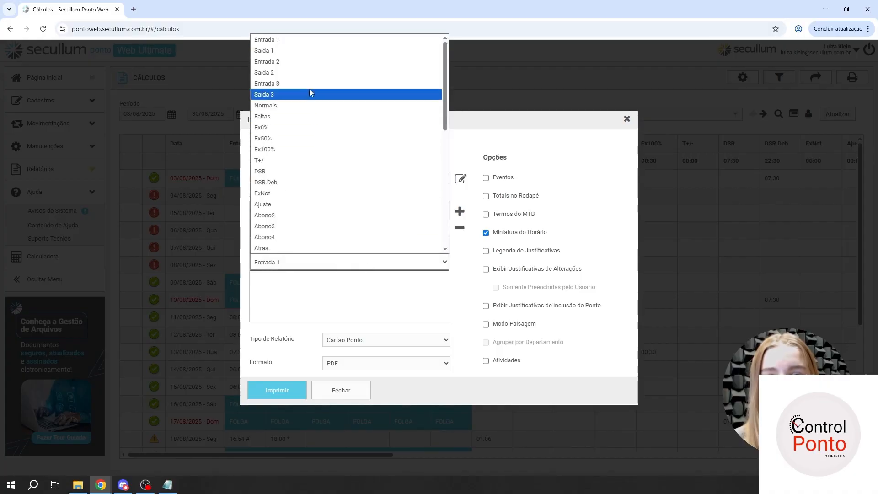
{"action": "left_click", "coordinate": [303, 62]}
{"action": "left_click", "coordinate": [460, 211]}
{"action": "left_click", "coordinate": [390, 279]}
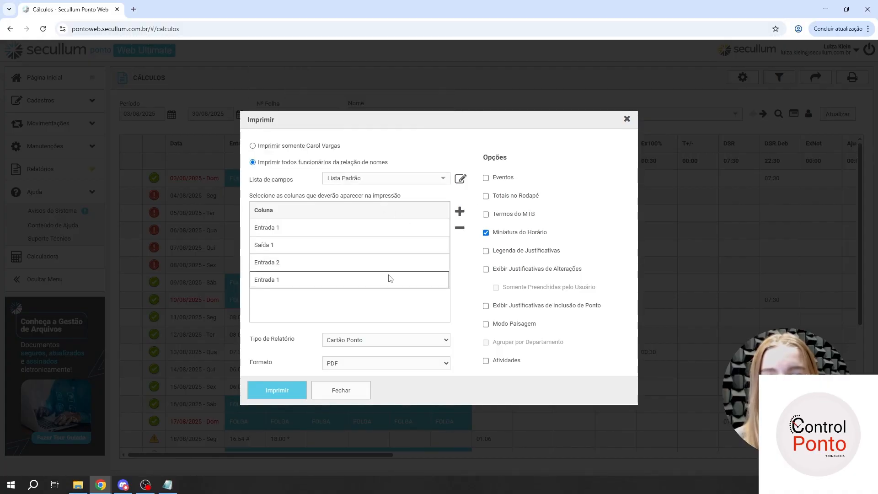
{"action": "left_click", "coordinate": [330, 281]}
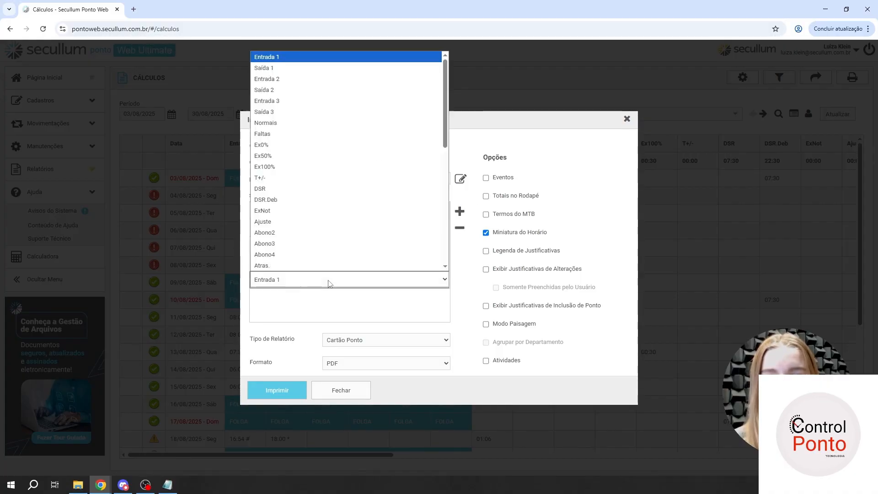
{"action": "left_click", "coordinate": [292, 91]}
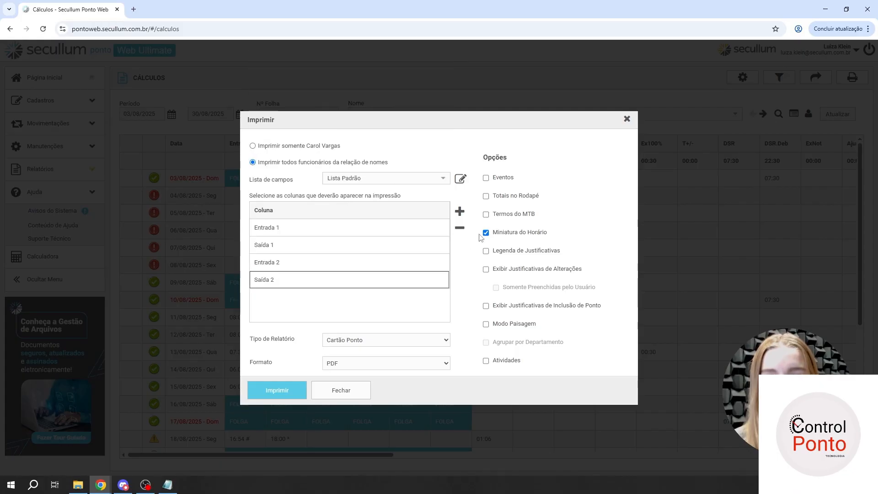
- Add Normais and Faltas after Saída 2 in the Lista Padrão field list
{"action": "left_click", "coordinate": [459, 211]}
{"action": "left_click", "coordinate": [379, 297]}
{"action": "left_click", "coordinate": [379, 298]}
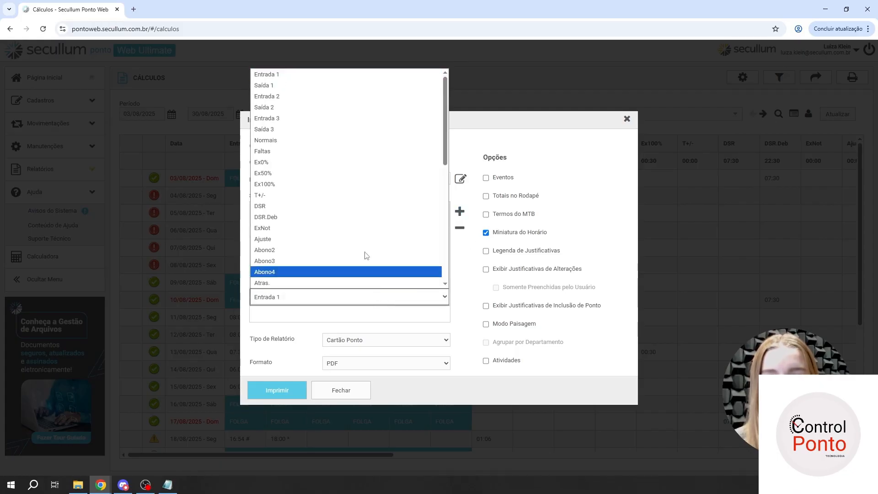
{"action": "left_click", "coordinate": [319, 140]}
{"action": "left_click", "coordinate": [459, 212]}
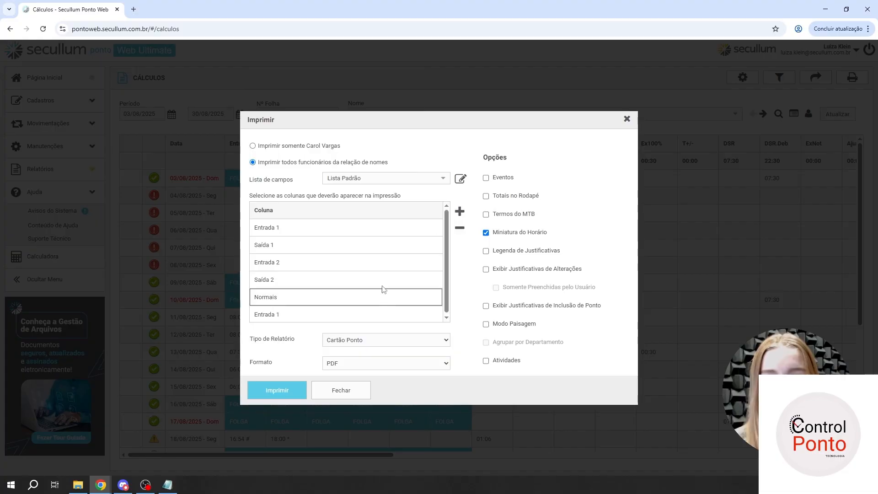
{"action": "left_click", "coordinate": [330, 312]}
{"action": "left_click", "coordinate": [330, 313]}
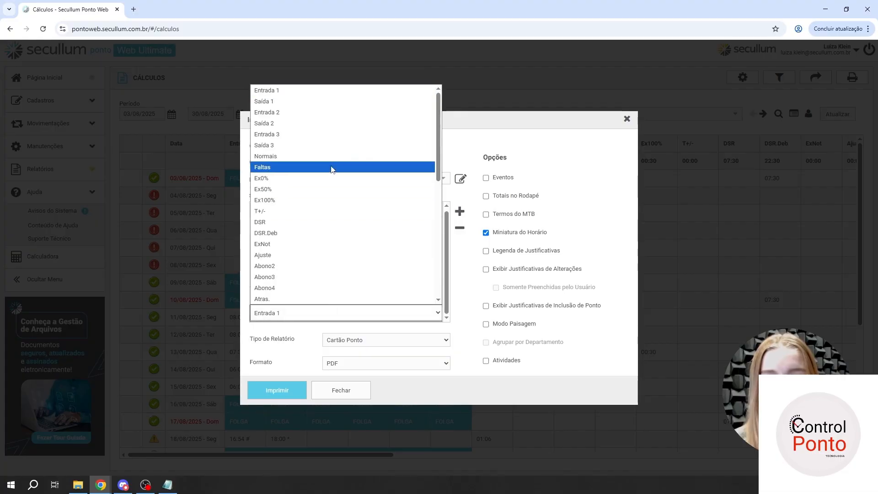
{"action": "left_click", "coordinate": [331, 168]}
- Add the overtime columns Ex0% and Ex50% after Faltas in the Lista Padrão field list
{"action": "left_click", "coordinate": [460, 212]}
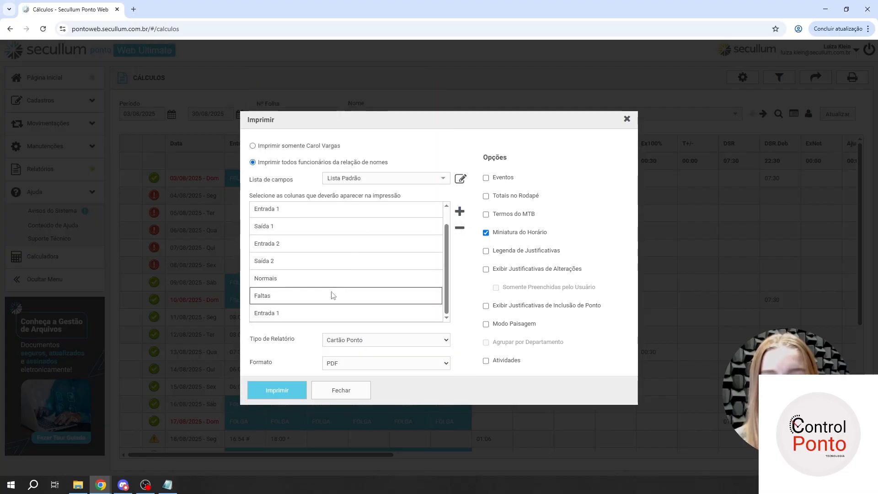
{"action": "left_click", "coordinate": [322, 314]}
{"action": "left_click", "coordinate": [323, 314]}
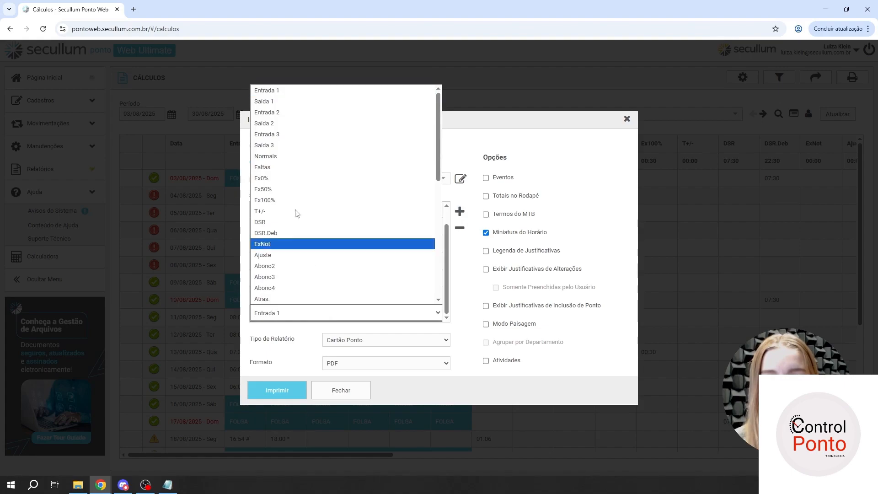
{"action": "left_click", "coordinate": [282, 182]}
{"action": "left_click", "coordinate": [460, 212]}
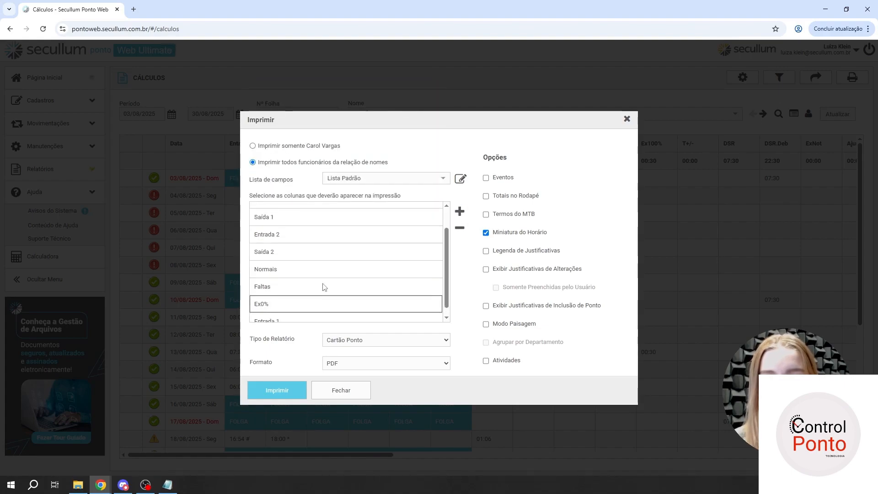
{"action": "left_click", "coordinate": [325, 314]}
{"action": "left_click", "coordinate": [325, 315]}
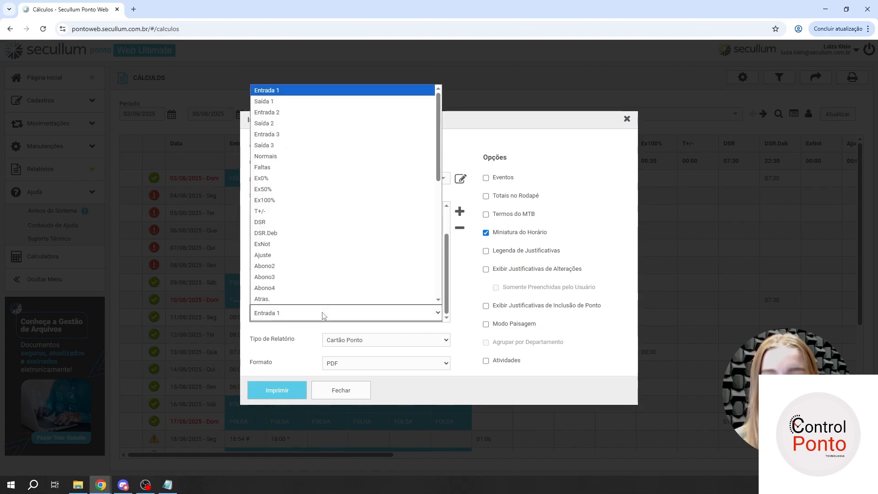
{"action": "left_click", "coordinate": [286, 189]}
- Add Ex100% as the last column of Lista Padrão and review the list of columns
{"action": "left_click", "coordinate": [460, 211]}
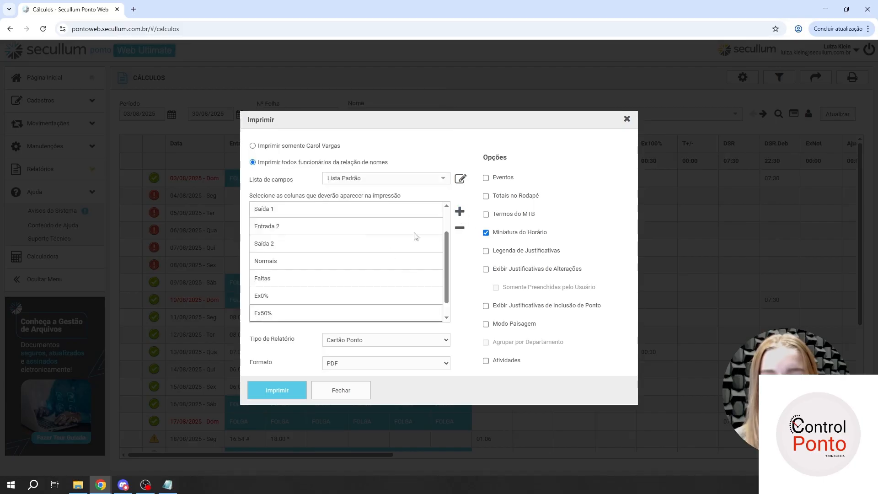
{"action": "left_click", "coordinate": [318, 311]}
{"action": "left_click", "coordinate": [319, 311]}
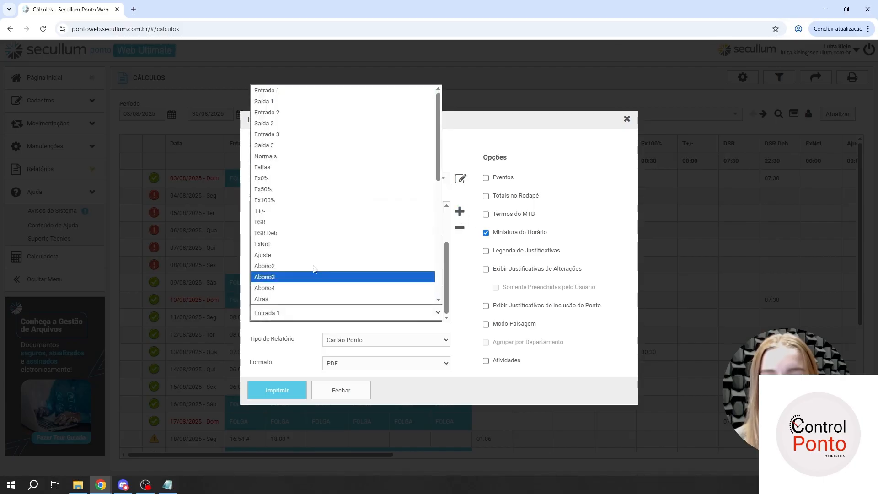
{"action": "left_click", "coordinate": [314, 198]}
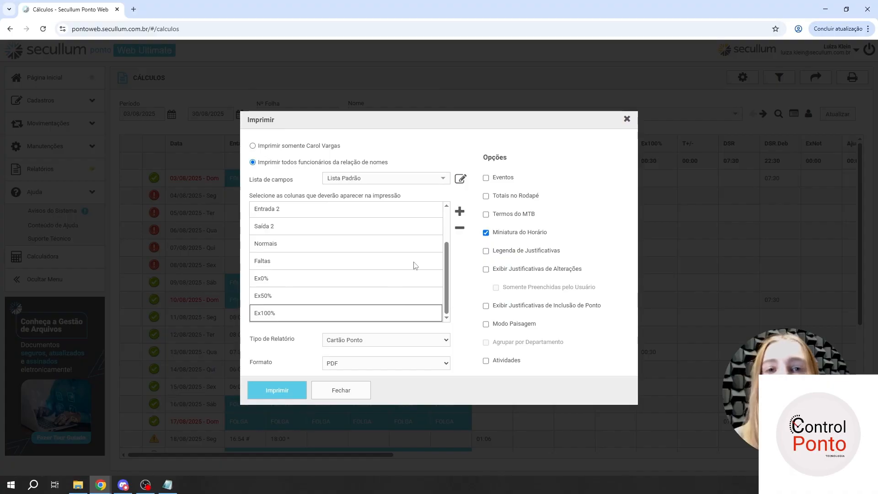
{"action": "scroll", "coordinate": [359, 265], "scroll_direction": "up", "scroll_amount": 1}
{"action": "scroll", "coordinate": [291, 259], "scroll_direction": "down", "scroll_amount": 1}
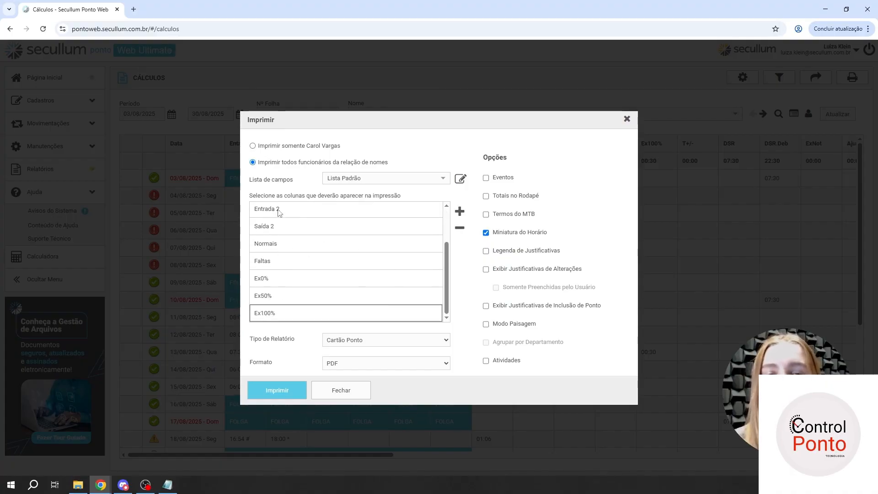
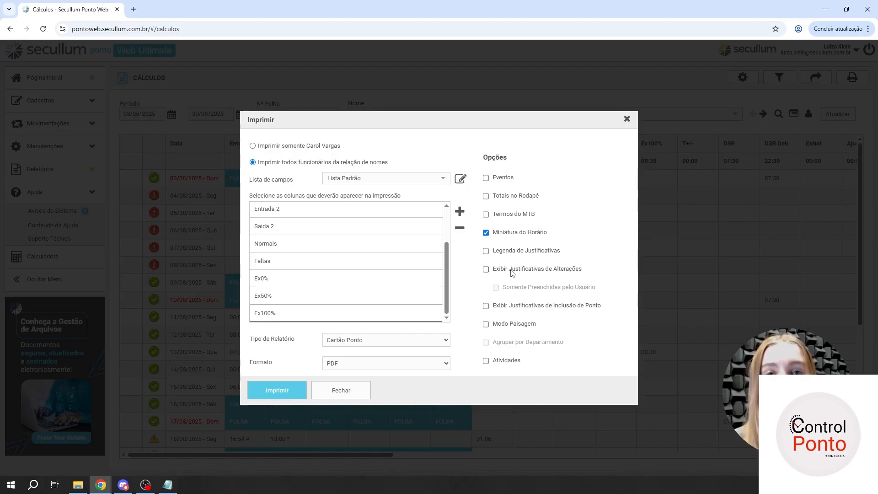
- Enable Exibir Justificativas de Alterações with its sub-option Somente Preenchidas pelo Usuário in the print options
{"action": "left_click", "coordinate": [486, 270]}
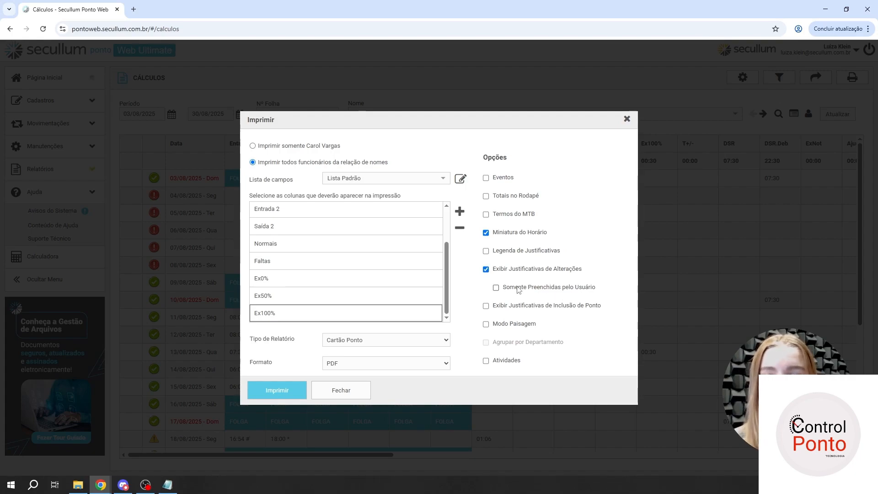
{"action": "left_click", "coordinate": [502, 289]}
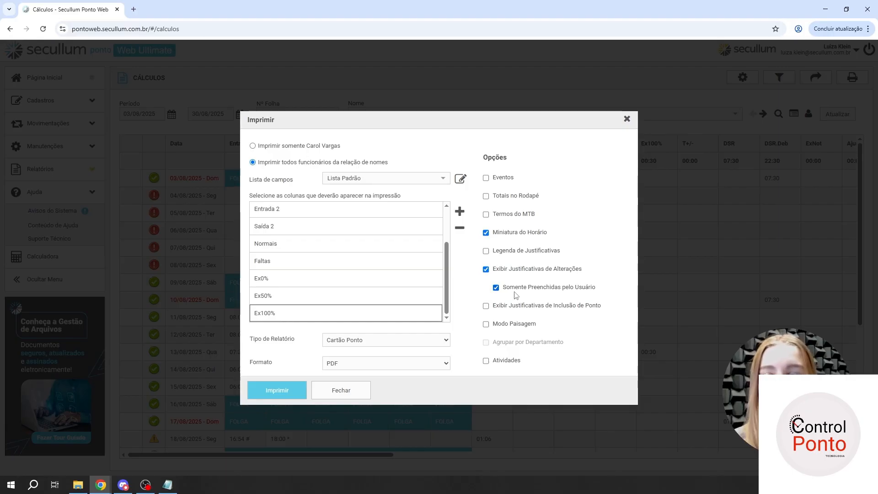
{"action": "left_click", "coordinate": [496, 271]}
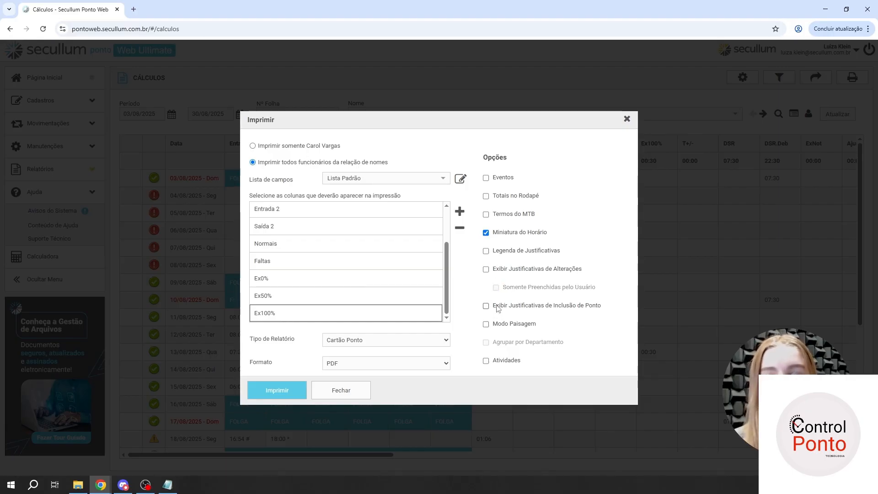
{"action": "left_click", "coordinate": [514, 270]}
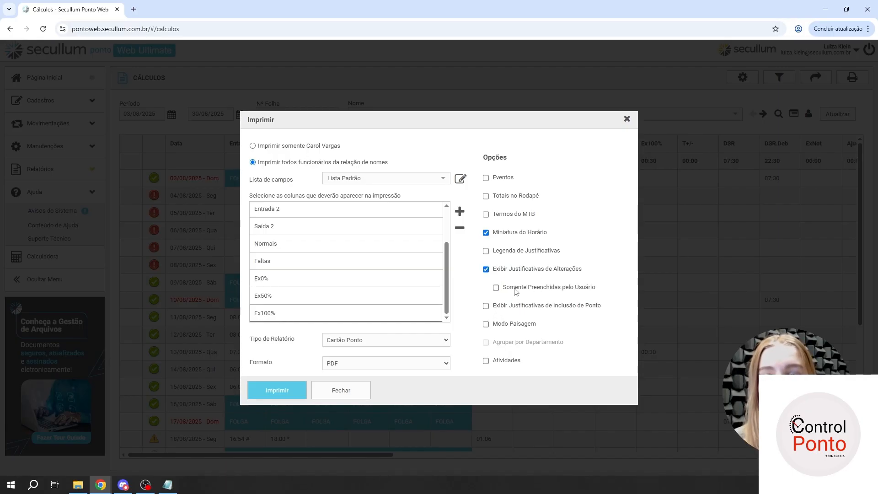
{"action": "left_click", "coordinate": [515, 287]}
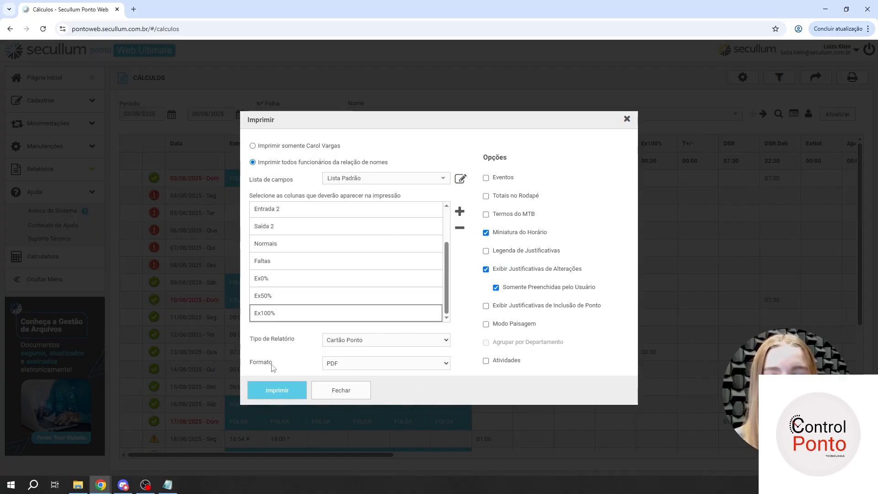
- Keep Cartão Ponto as the report type, generate the PDF report for all employees and open it
{"action": "left_click", "coordinate": [356, 346]}
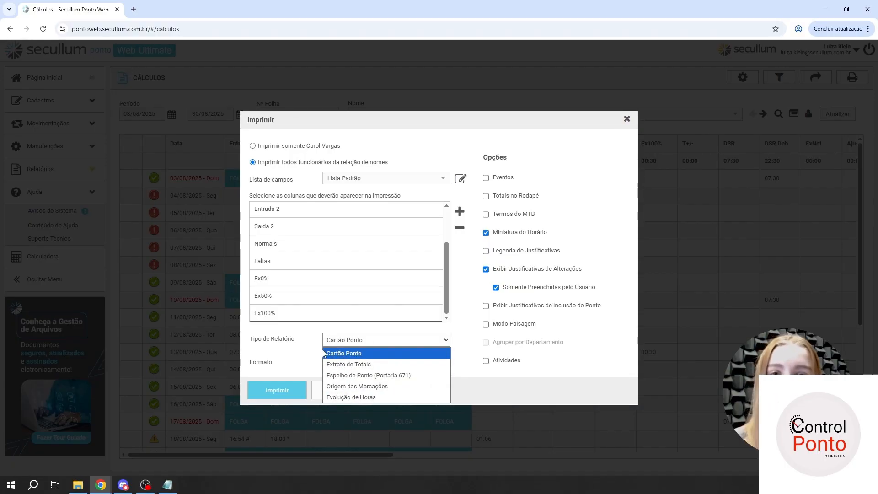
{"action": "left_click", "coordinate": [358, 355]}
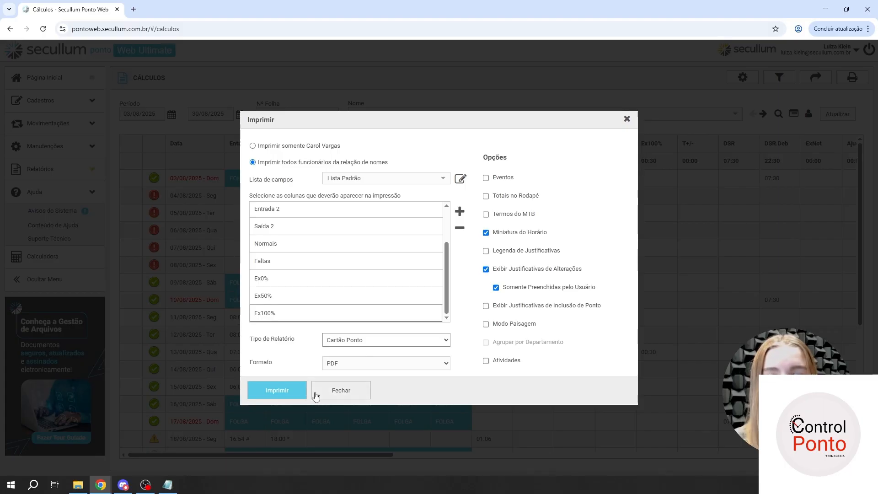
{"action": "scroll", "coordinate": [312, 249], "scroll_direction": "up", "scroll_amount": 3}
{"action": "scroll", "coordinate": [312, 249], "scroll_direction": "down", "scroll_amount": 3}
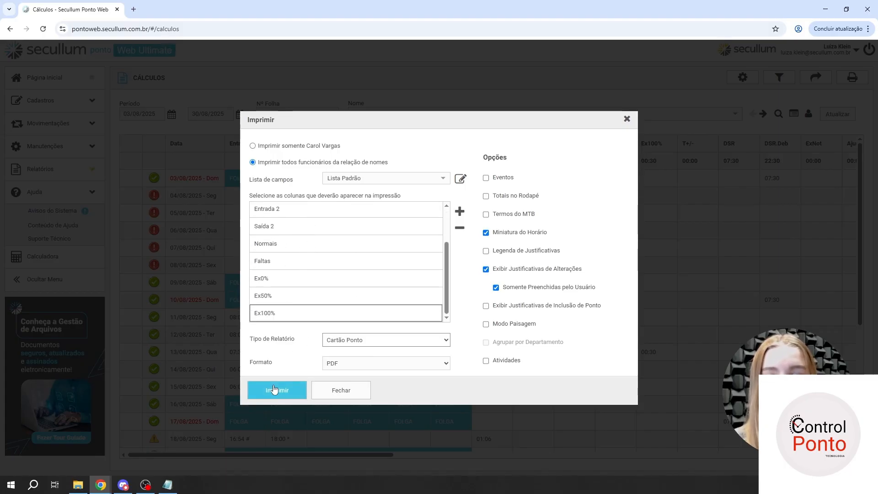
{"action": "left_click", "coordinate": [276, 391]}
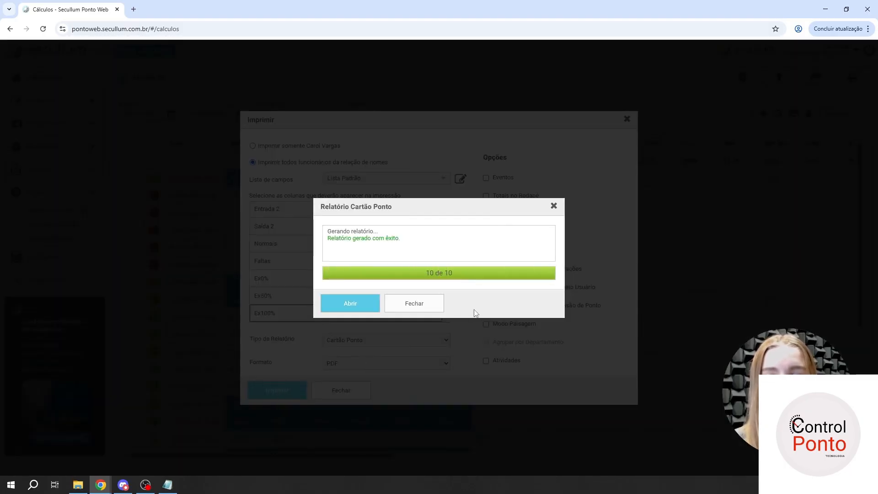
{"action": "left_click", "coordinate": [349, 304]}
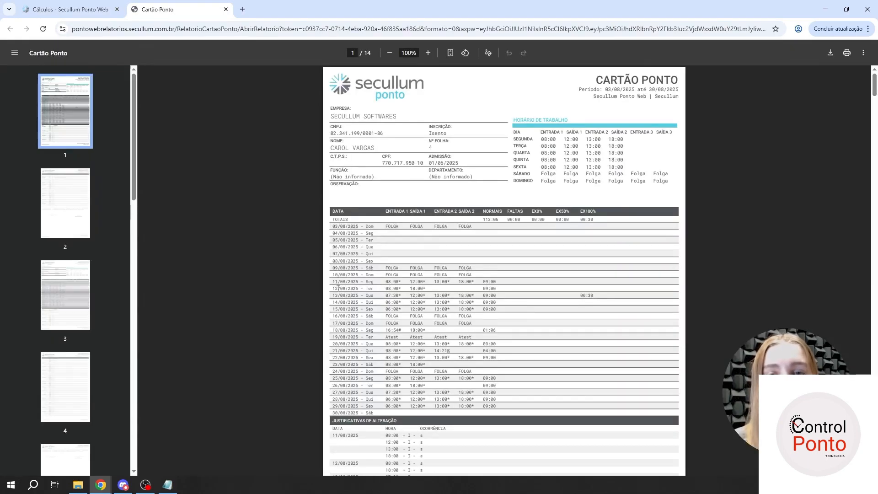
- Examine the first employee's time card and its Justificativas de Alteração section in the generated report
{"action": "scroll", "coordinate": [395, 239], "scroll_direction": "down", "scroll_amount": 7}
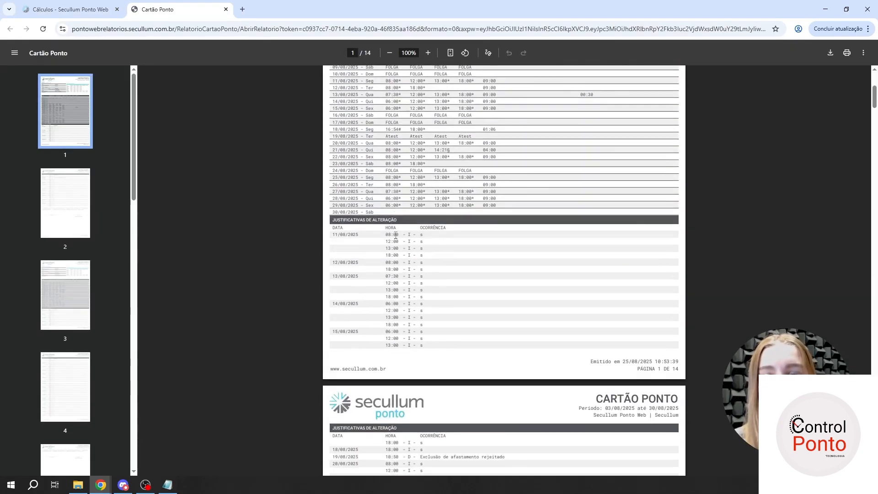
{"action": "scroll", "coordinate": [396, 239], "scroll_direction": "down", "scroll_amount": 1}
{"action": "scroll", "coordinate": [394, 240], "scroll_direction": "up", "scroll_amount": 2}
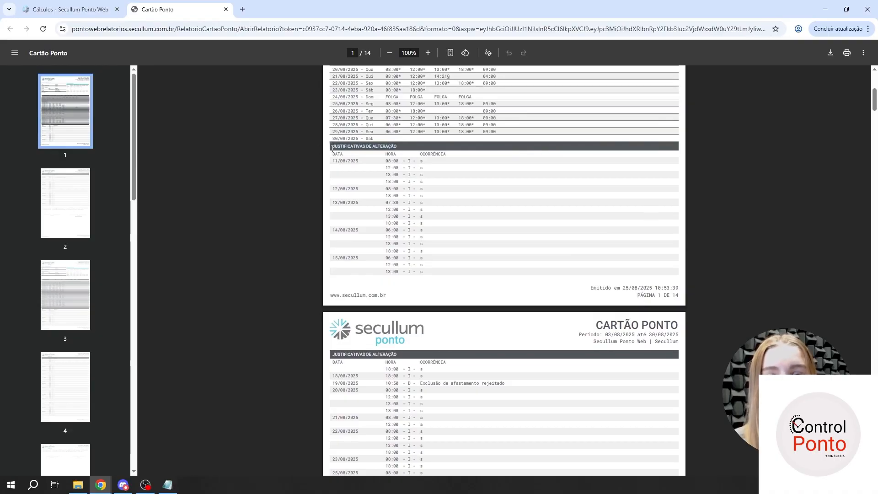
{"action": "scroll", "coordinate": [369, 135], "scroll_direction": "down", "scroll_amount": 1}
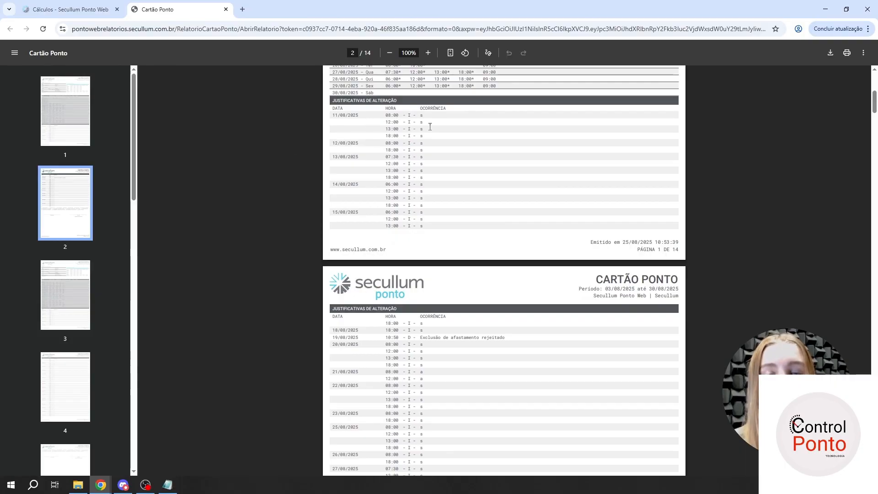
- Return to the Cálculos page, close the print settings and look over the employee's daily punches
{"action": "left_click", "coordinate": [69, 7]}
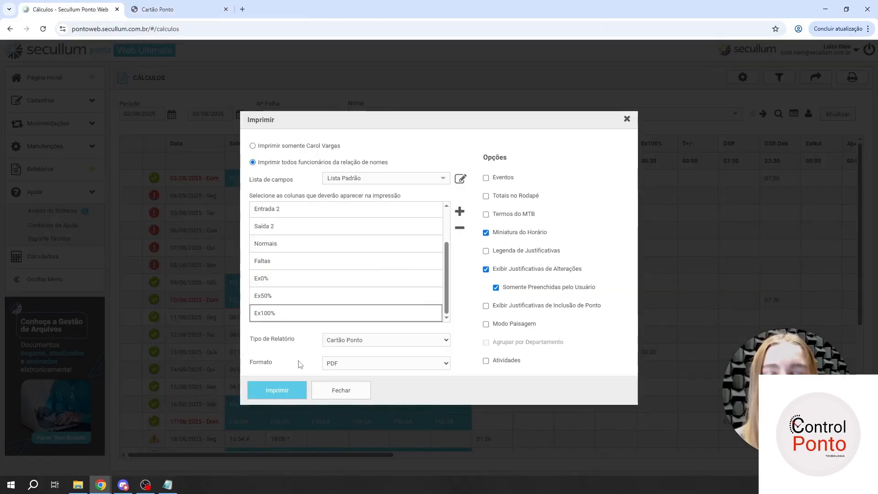
{"action": "left_click", "coordinate": [339, 391]}
{"action": "scroll", "coordinate": [230, 316], "scroll_direction": "down", "scroll_amount": 2}
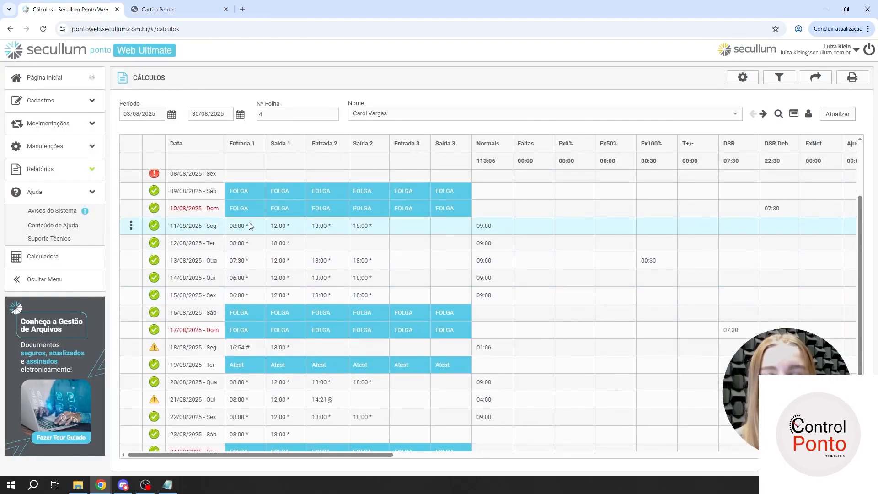
- Go back to the Cartão Ponto report and examine the Ocorrência entries under Justificativas de Alteração
{"action": "left_click", "coordinate": [178, 9]}
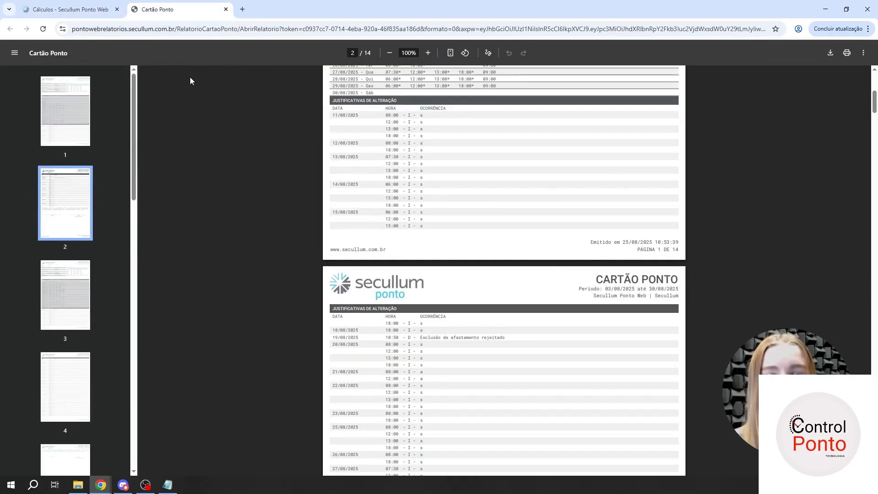
{"action": "left_click_drag", "start_coordinate": [417, 117], "coordinate": [431, 126]}
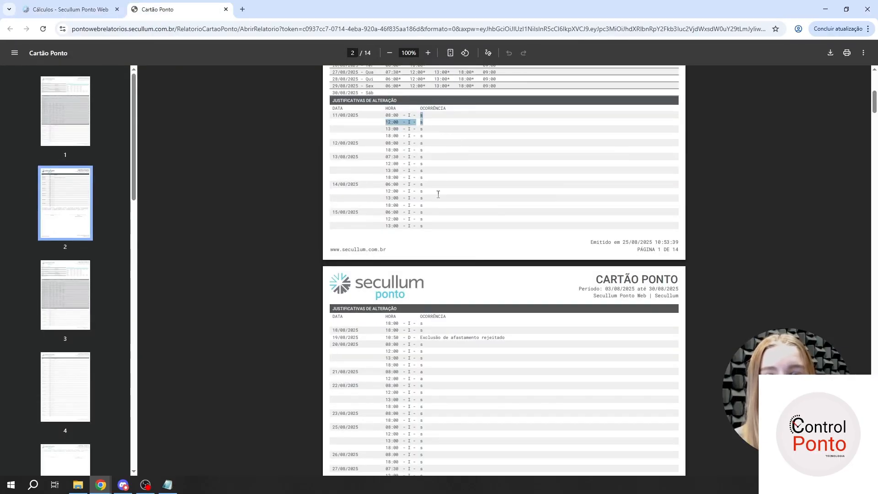
{"action": "left_click", "coordinate": [431, 219]}
{"action": "left_click_drag", "start_coordinate": [426, 224], "coordinate": [421, 117]}
{"action": "left_click", "coordinate": [420, 116]}
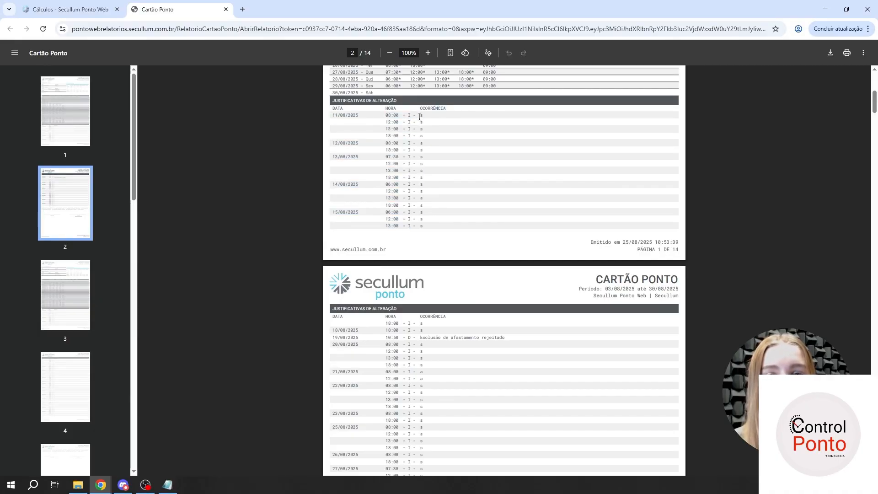
- Review the remaining justifications on page 2, highlight the legend of punch symbols and check the signature area
{"action": "scroll", "coordinate": [422, 132], "scroll_direction": "down", "scroll_amount": 5}
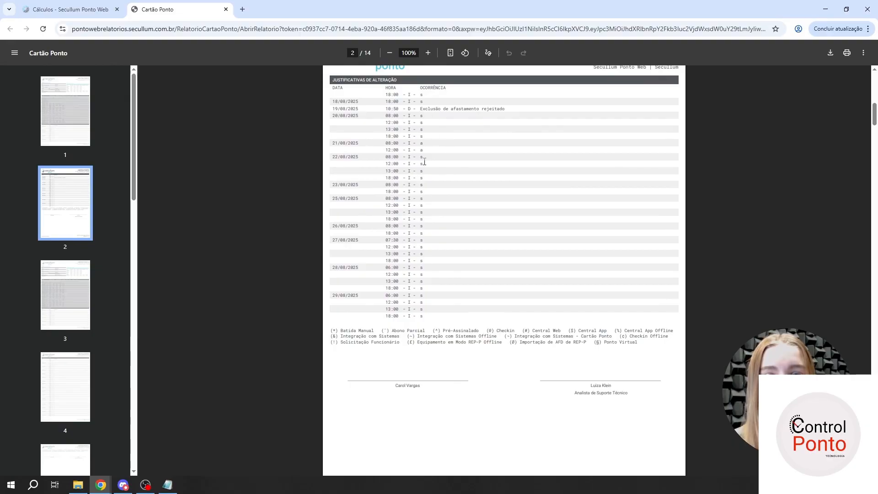
{"action": "scroll", "coordinate": [425, 161], "scroll_direction": "down", "scroll_amount": 10}
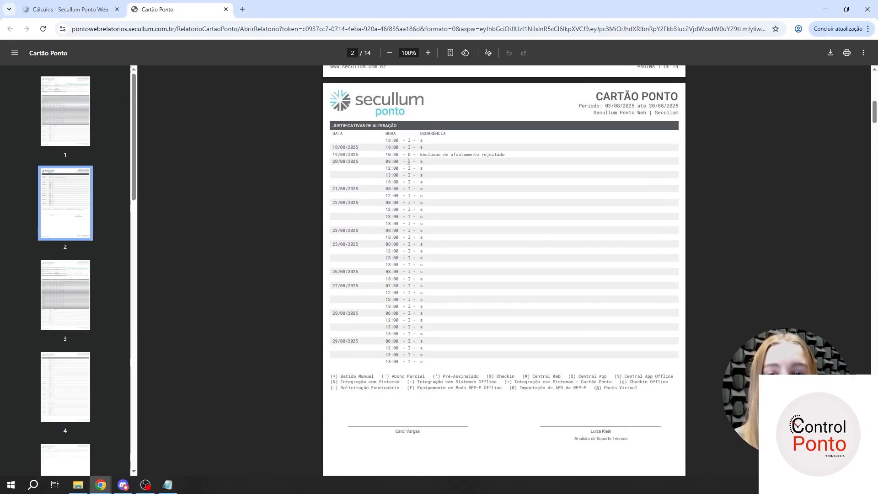
{"action": "scroll", "coordinate": [411, 171], "scroll_direction": "down", "scroll_amount": 5}
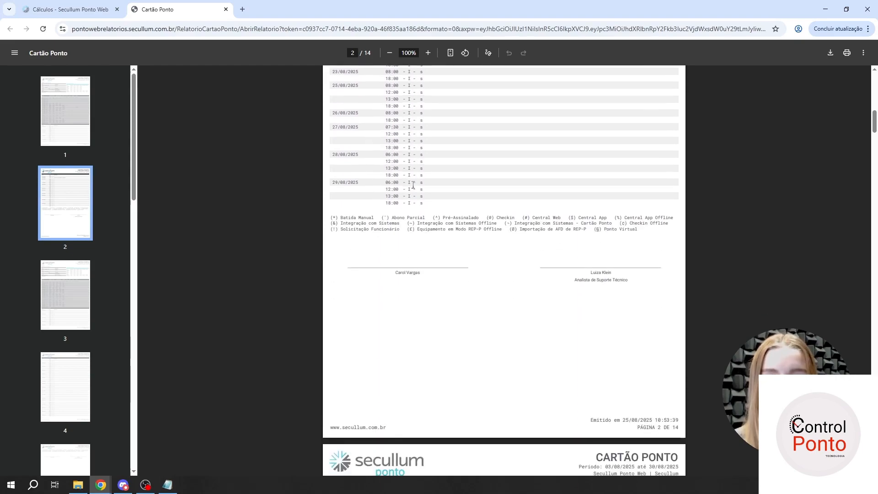
{"action": "scroll", "coordinate": [412, 185], "scroll_direction": "up", "scroll_amount": 1}
{"action": "left_click_drag", "start_coordinate": [333, 191], "coordinate": [638, 207]}
{"action": "scroll", "coordinate": [638, 207], "scroll_direction": "down", "scroll_amount": 15}
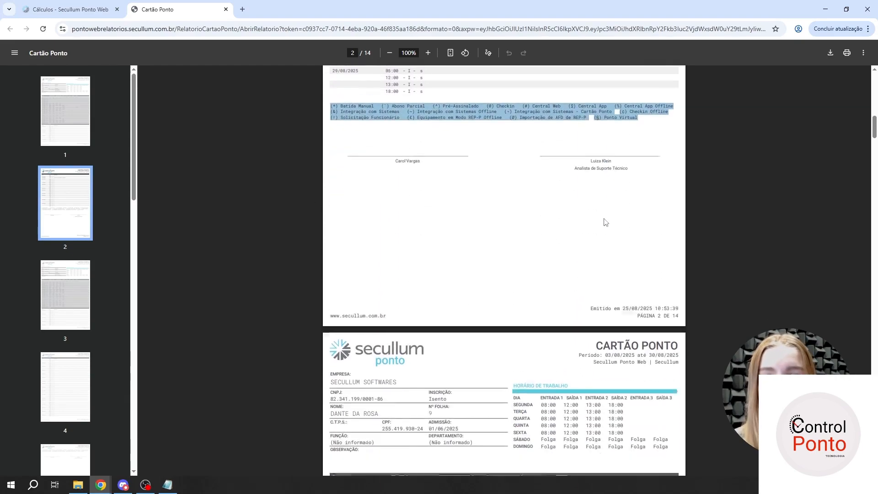
- Look through the other employees' time cards in the report and close it
{"action": "scroll", "coordinate": [503, 241], "scroll_direction": "down", "scroll_amount": 12}
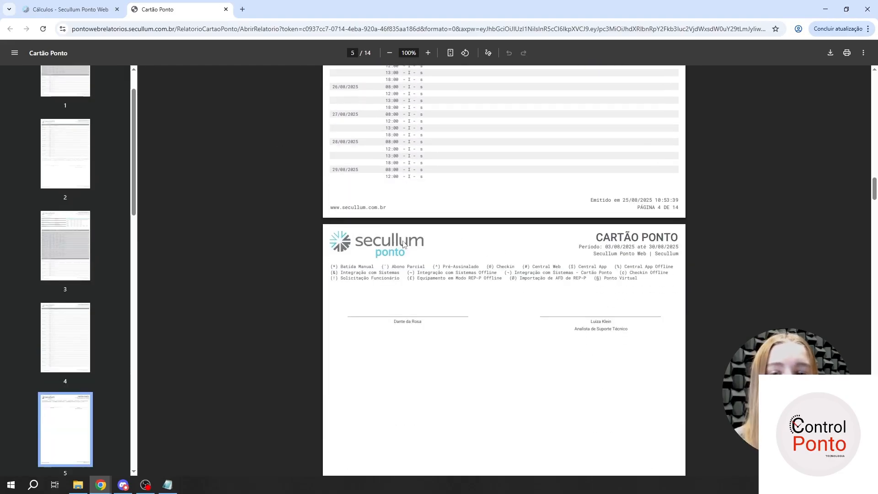
{"action": "scroll", "coordinate": [402, 249], "scroll_direction": "down", "scroll_amount": 12}
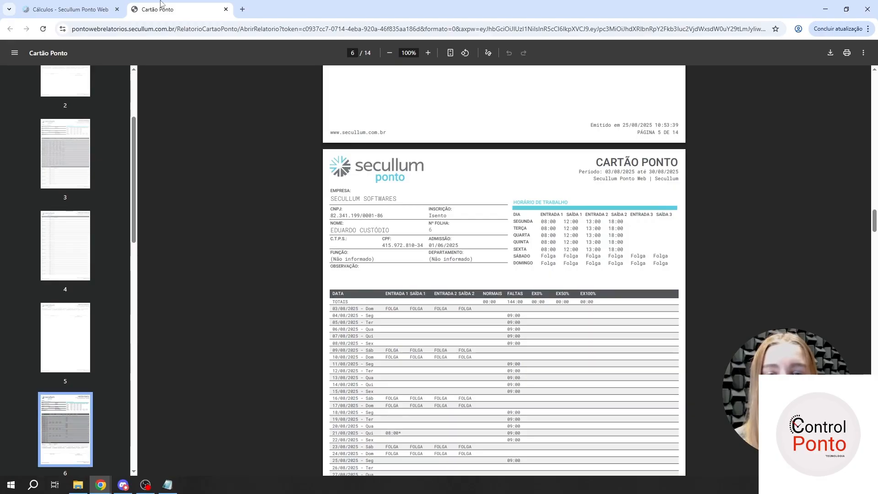
{"action": "middle_click", "coordinate": [189, 4]}
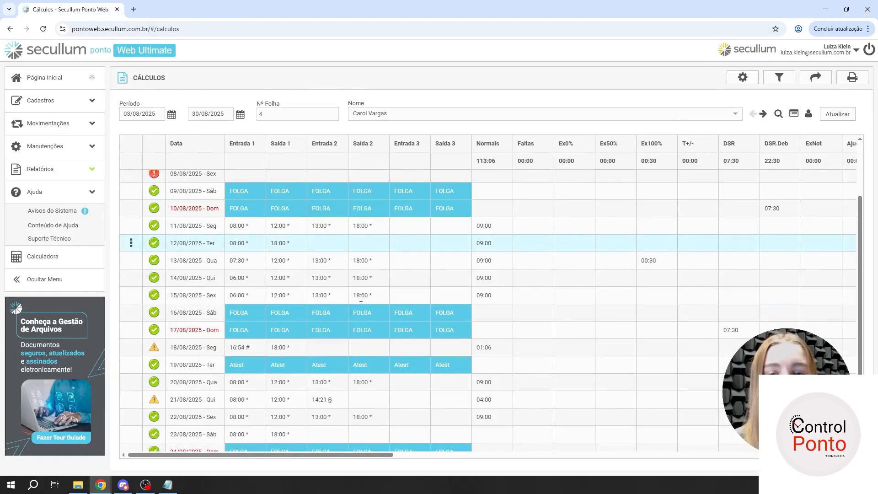
- Choose Extrato de Totais as the report type in the print settings and try to print it
{"action": "left_click", "coordinate": [852, 78]}
{"action": "left_click", "coordinate": [425, 341]}
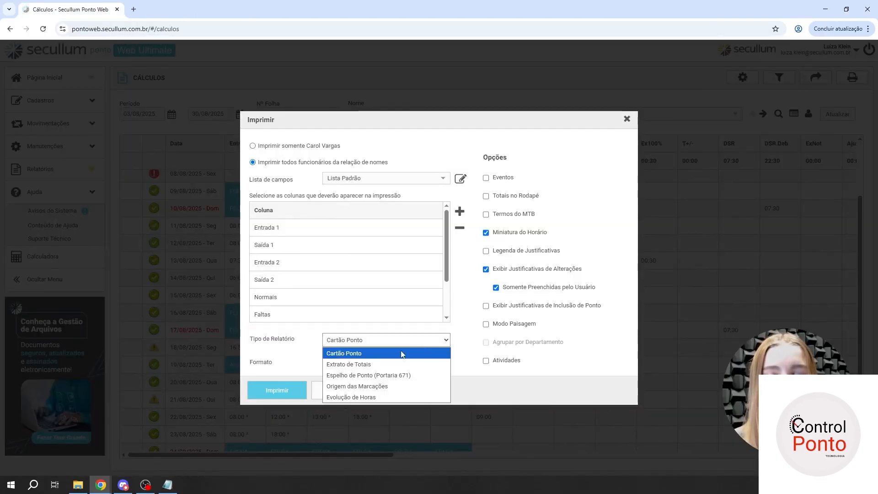
{"action": "left_click", "coordinate": [391, 364]}
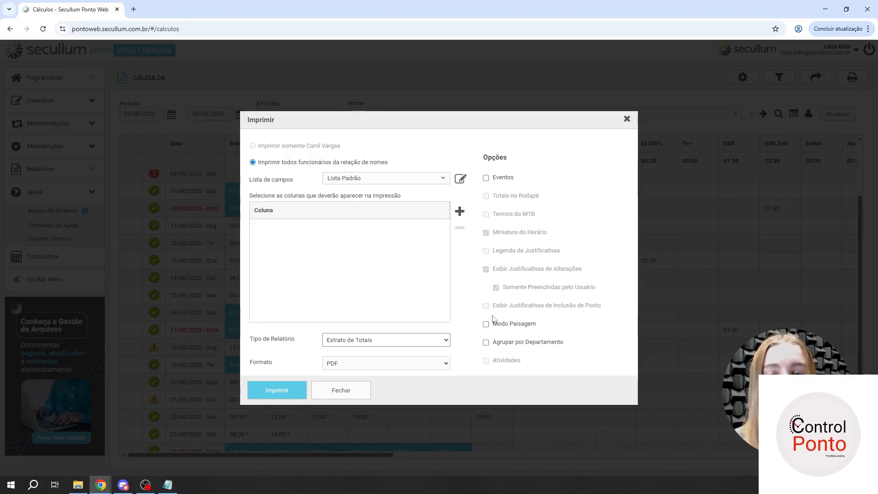
{"action": "left_click", "coordinate": [275, 394]}
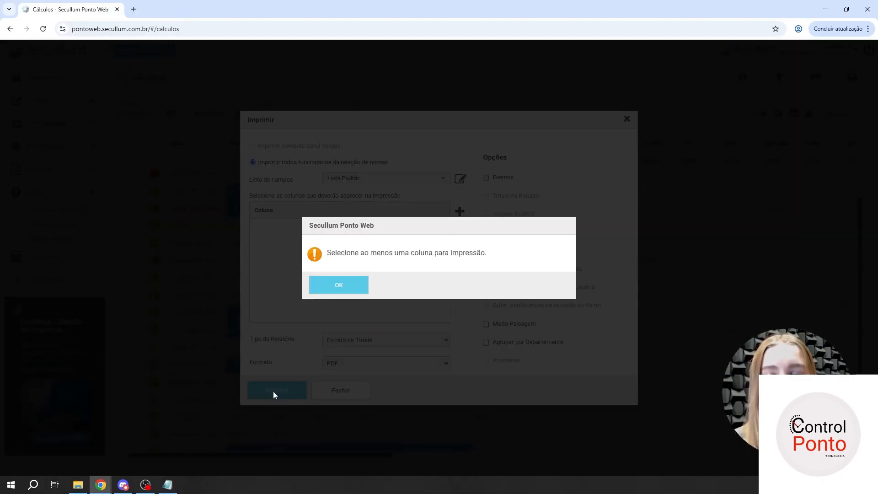
{"action": "left_click", "coordinate": [340, 285]}
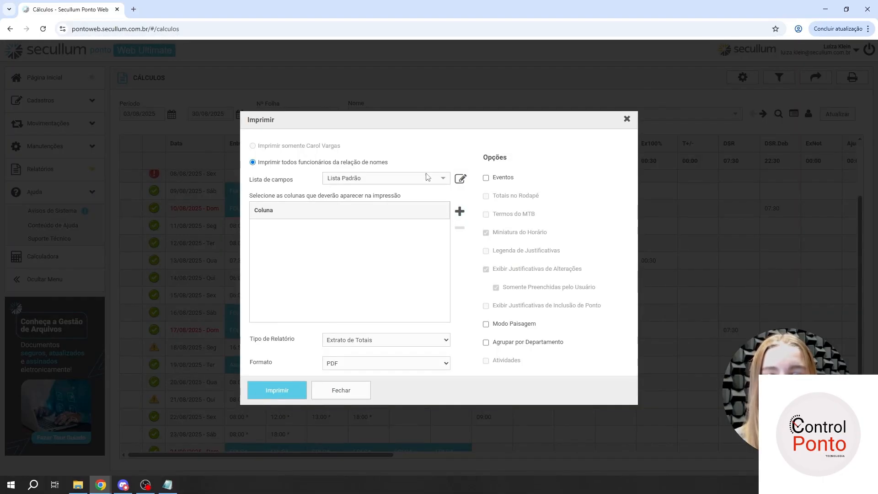
- Try reselecting Lista Padrão as the field list for the Extrato de Totais report
{"action": "left_click", "coordinate": [403, 179]}
{"action": "left_click", "coordinate": [407, 206]}
{"action": "left_click", "coordinate": [411, 179]}
{"action": "left_click", "coordinate": [416, 191]}
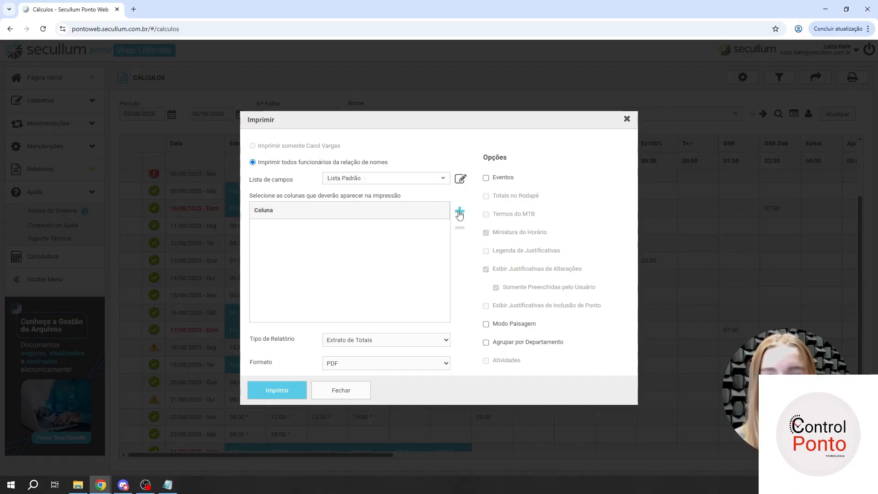
- Add Normais and Faltas as the first two columns of the Extrato de Totais report
{"action": "left_click", "coordinate": [460, 211]}
{"action": "left_click", "coordinate": [370, 233]}
{"action": "left_click", "coordinate": [369, 230]}
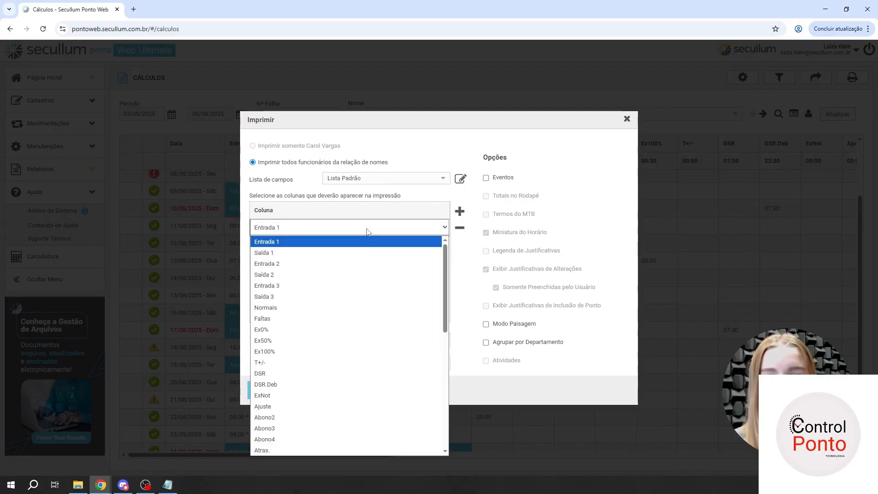
{"action": "left_click", "coordinate": [272, 313]}
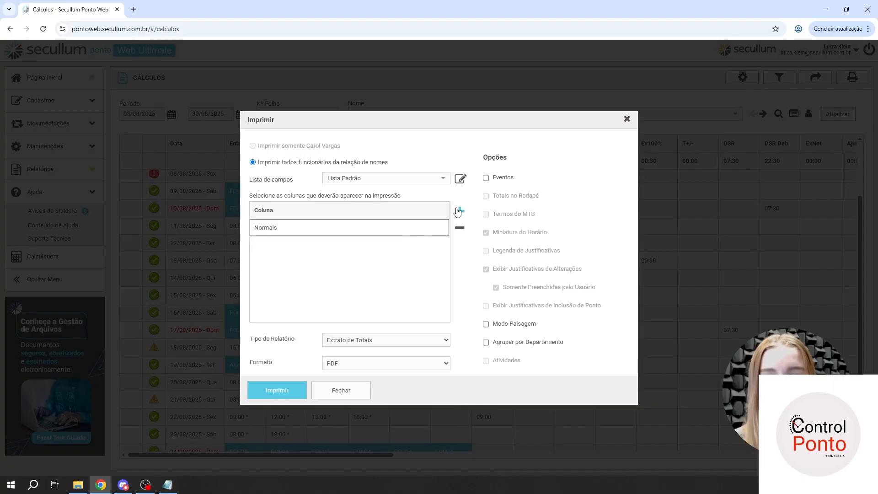
{"action": "left_click", "coordinate": [459, 211]}
{"action": "left_click", "coordinate": [353, 245]}
{"action": "left_click", "coordinate": [336, 247]}
{"action": "left_click", "coordinate": [331, 247]}
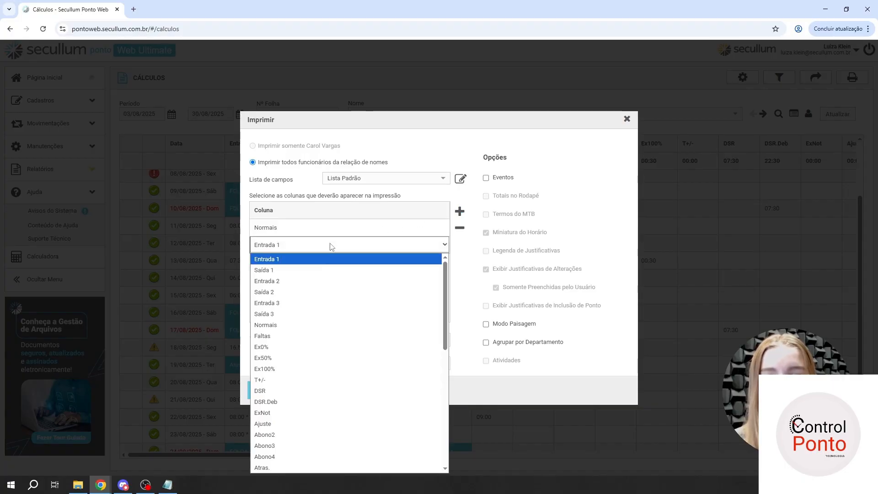
{"action": "left_click", "coordinate": [297, 336]}
- Add Ex0% and Ex50% as the third and fourth columns of the Extrato de Totais report
{"action": "left_click", "coordinate": [460, 211]}
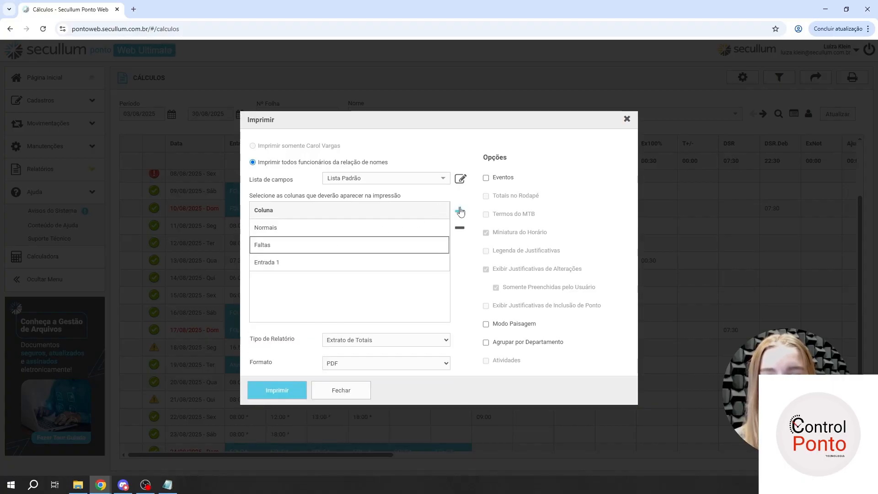
{"action": "left_click", "coordinate": [378, 260]}
{"action": "left_click", "coordinate": [373, 263]}
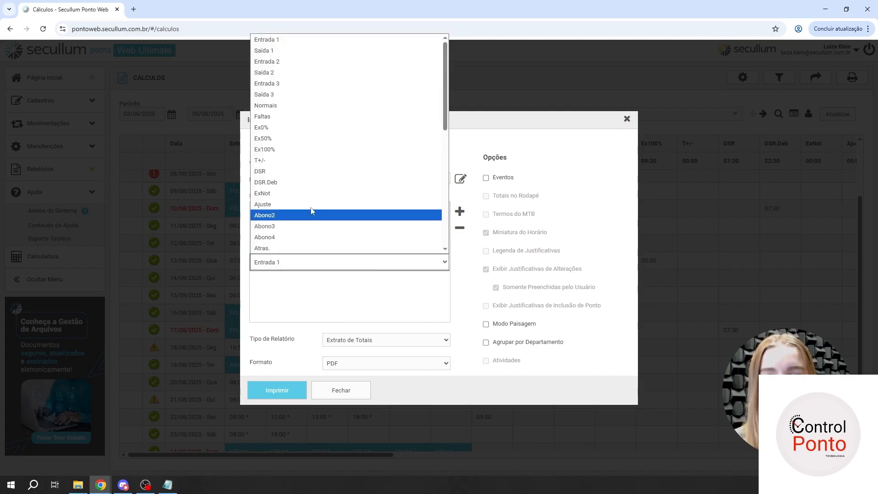
{"action": "left_click", "coordinate": [293, 127]}
{"action": "left_click", "coordinate": [460, 211]}
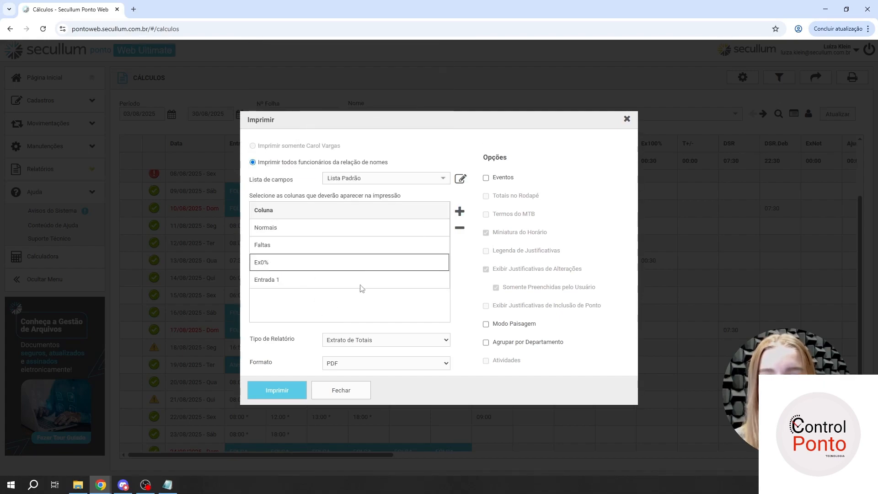
{"action": "left_click", "coordinate": [360, 286]}
{"action": "left_click", "coordinate": [359, 287]}
{"action": "left_click", "coordinate": [312, 165]}
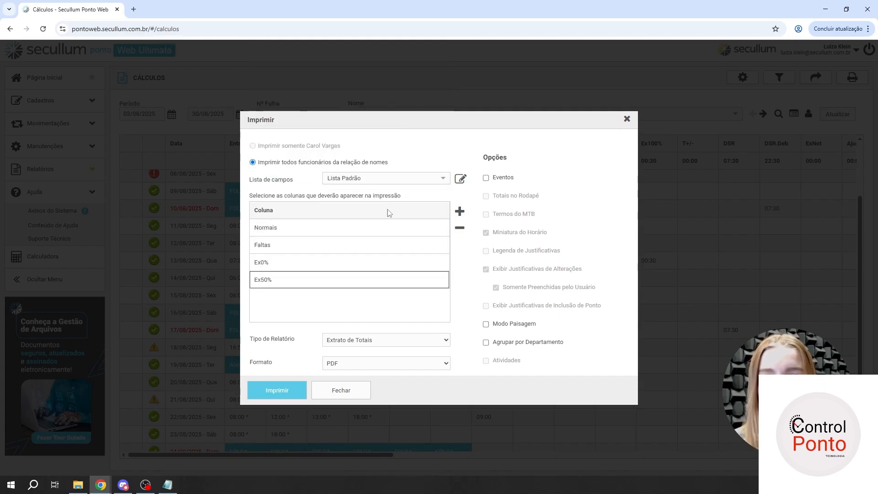
- Add Ex100% as the fifth column of the Extrato de Totais report
{"action": "left_click", "coordinate": [460, 211]}
{"action": "left_click", "coordinate": [369, 298]}
{"action": "left_click", "coordinate": [368, 297]}
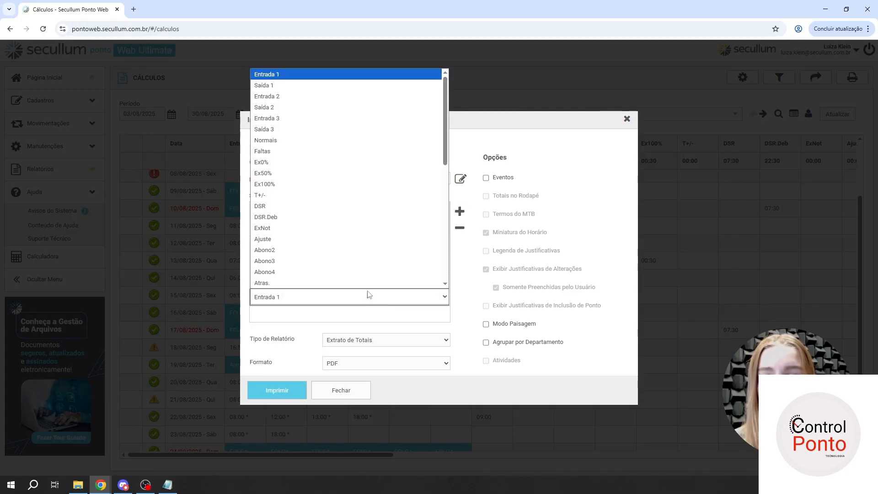
{"action": "left_click", "coordinate": [316, 197]}
{"action": "left_click", "coordinate": [329, 304]}
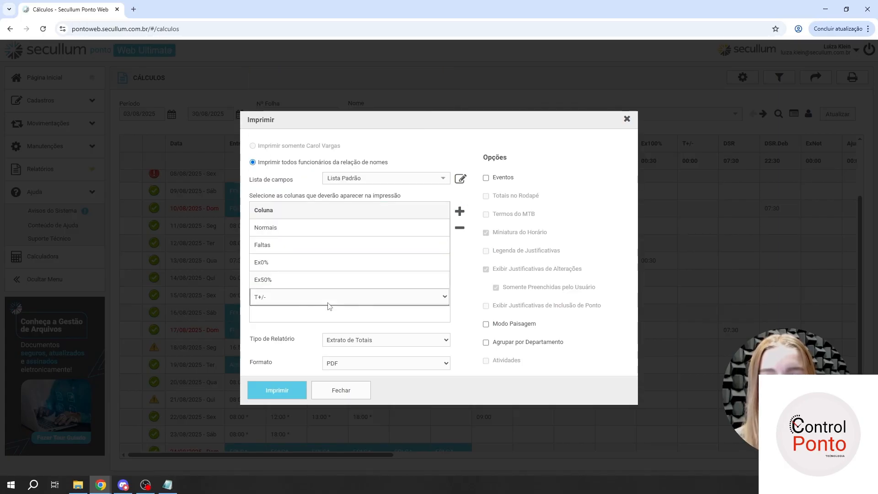
{"action": "left_click", "coordinate": [330, 301]}
{"action": "left_click", "coordinate": [311, 183]}
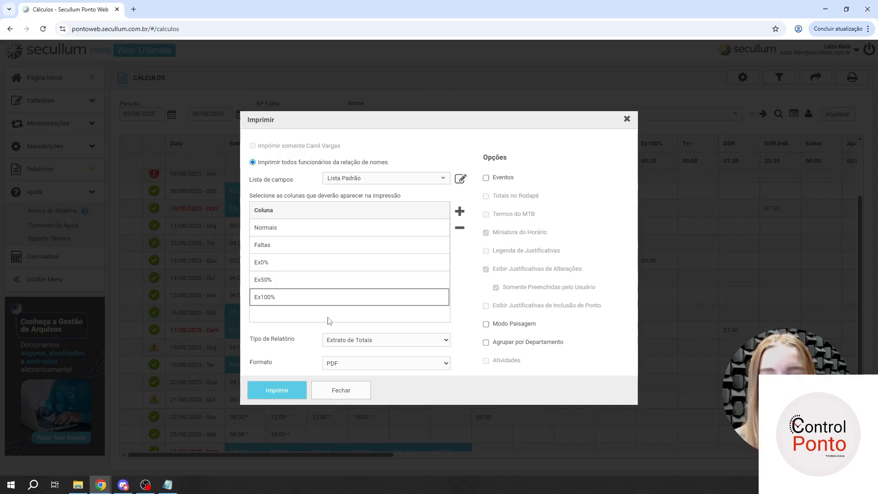
- Print the Extrato de Totais report, open it, and examine the employee list and the period in its header
{"action": "left_click", "coordinate": [280, 392]}
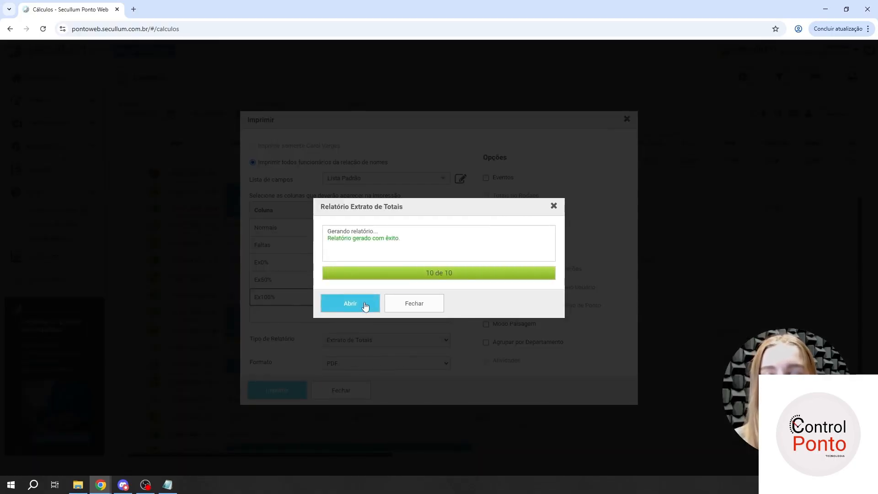
{"action": "left_click", "coordinate": [362, 308]}
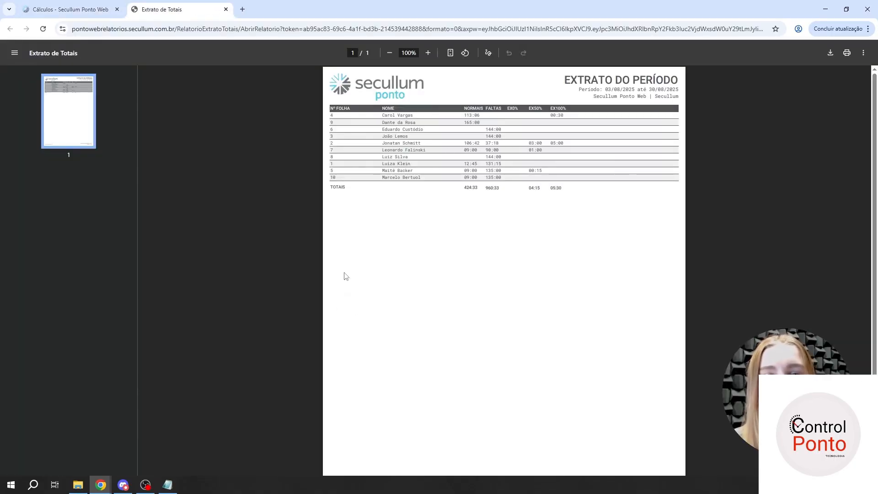
{"action": "left_click_drag", "start_coordinate": [381, 115], "coordinate": [686, 92]}
{"action": "left_click", "coordinate": [422, 118]}
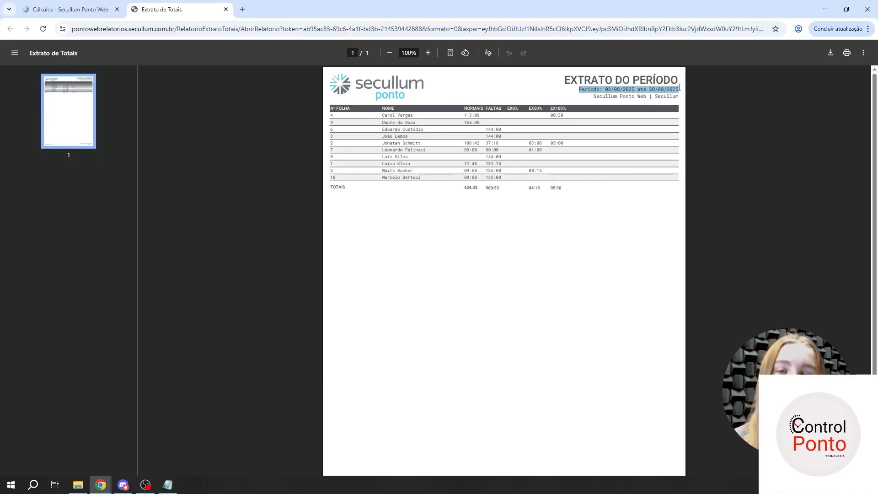
{"action": "left_click_drag", "start_coordinate": [580, 92], "coordinate": [678, 90]}
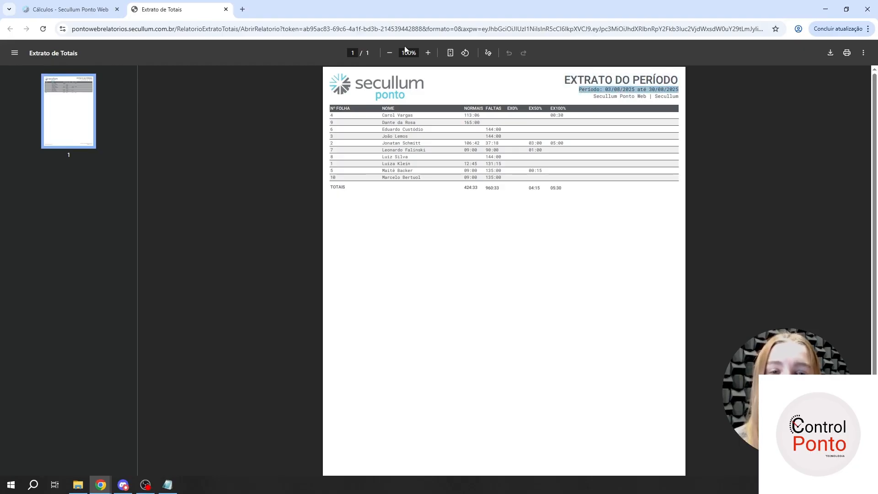
- Close the print settings and compare the period on the Cálculos screen with the one in the Extrato de Totais report
{"action": "left_click", "coordinate": [87, 8]}
{"action": "left_click", "coordinate": [341, 391]}
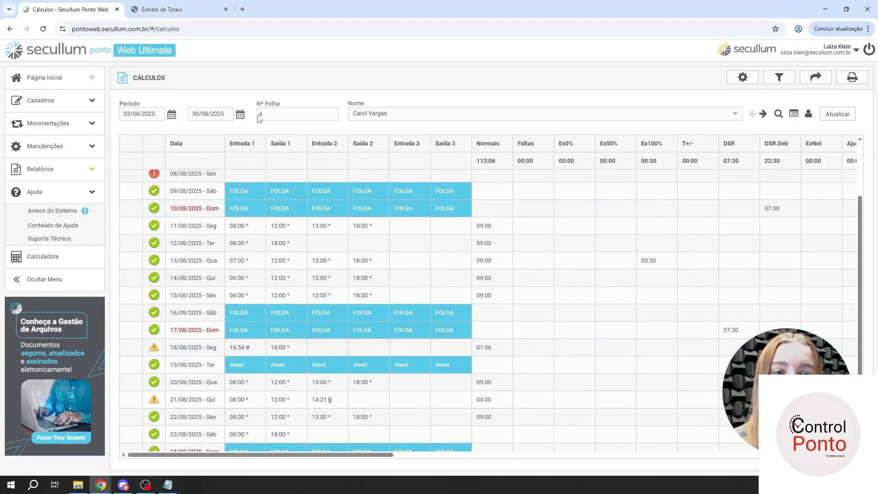
{"action": "left_click", "coordinate": [178, 9]}
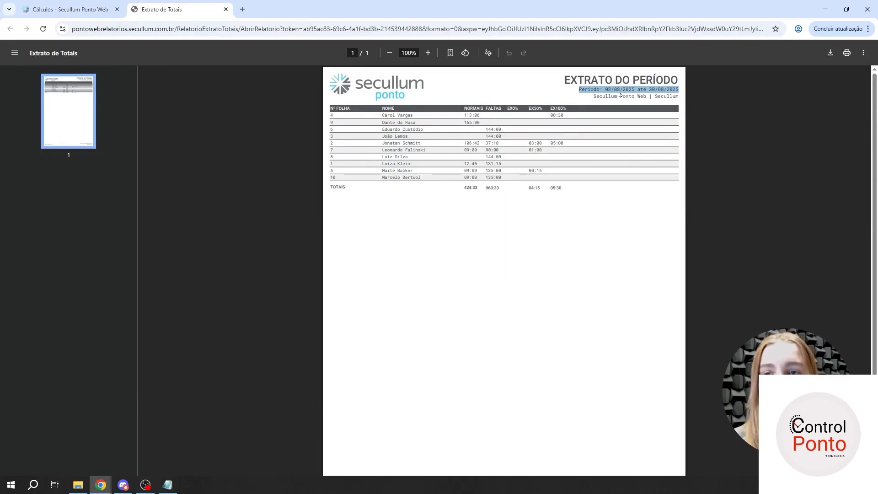
{"action": "left_click_drag", "start_coordinate": [620, 92], "coordinate": [594, 89]}
{"action": "left_click", "coordinate": [436, 137]}
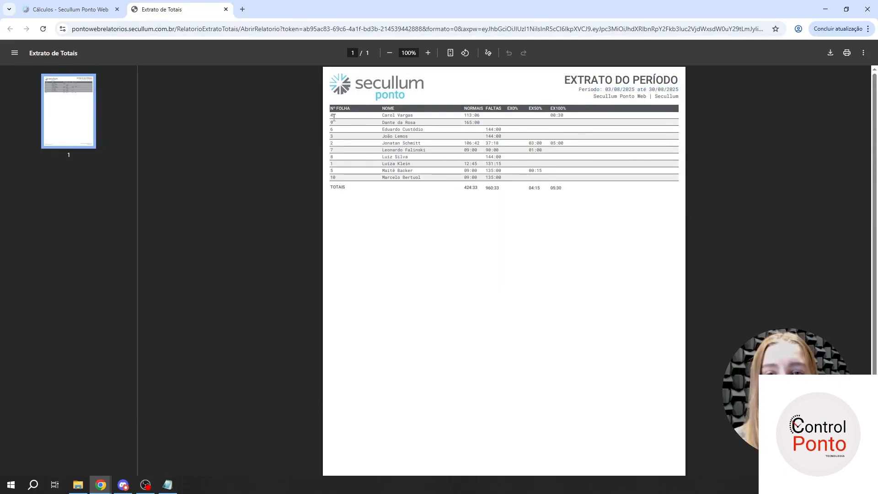
- Examine the employees' hours and the TOTAIS row in the Extrato de Totais report and close it
{"action": "left_click_drag", "start_coordinate": [334, 118], "coordinate": [421, 128]}
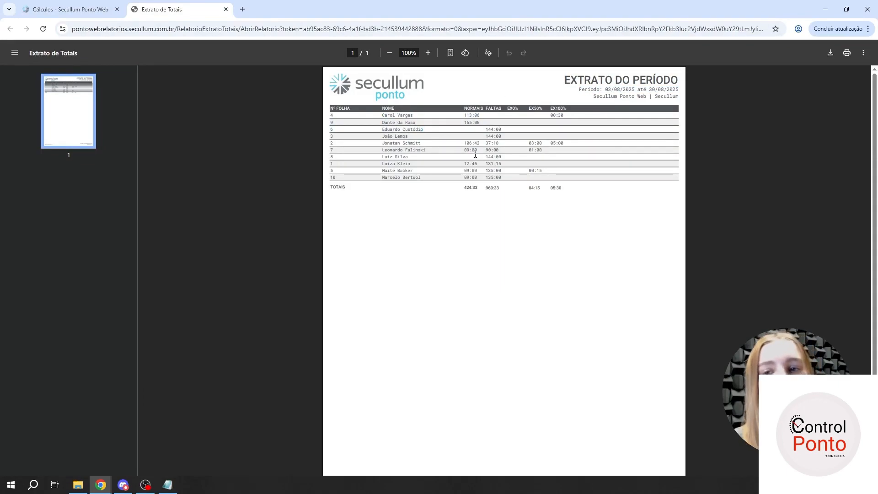
{"action": "left_click_drag", "start_coordinate": [473, 152], "coordinate": [550, 157]}
{"action": "left_click", "coordinate": [552, 157]}
{"action": "left_click_drag", "start_coordinate": [330, 189], "coordinate": [565, 192]}
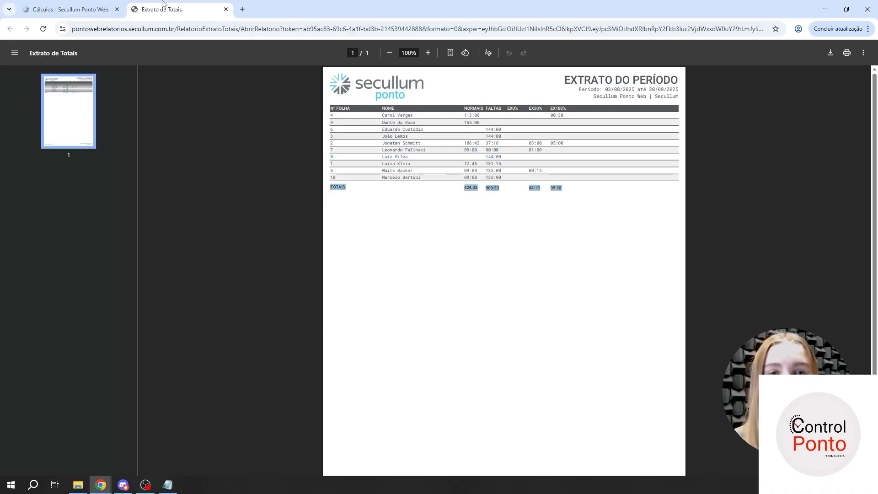
{"action": "left_click", "coordinate": [226, 9]}
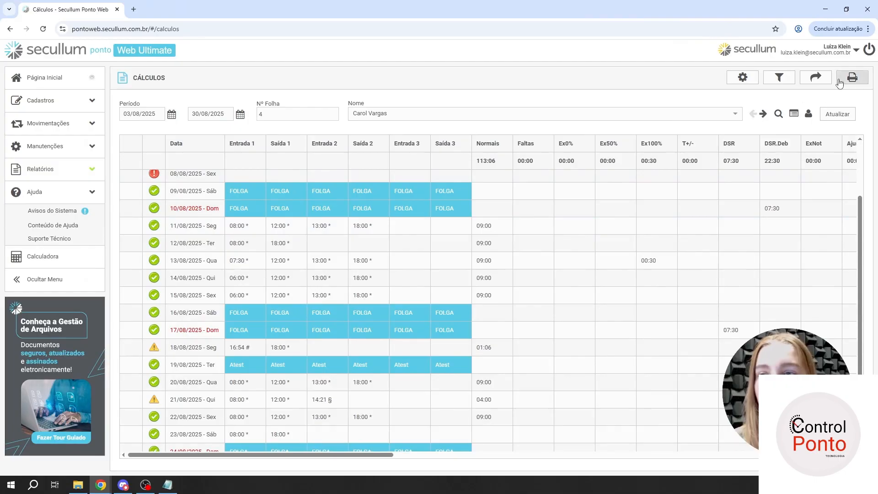
- Print the Espelho de Ponto (Portaria 671) report for all listed employees and open it
{"action": "left_click", "coordinate": [853, 77]}
{"action": "left_click", "coordinate": [402, 339]}
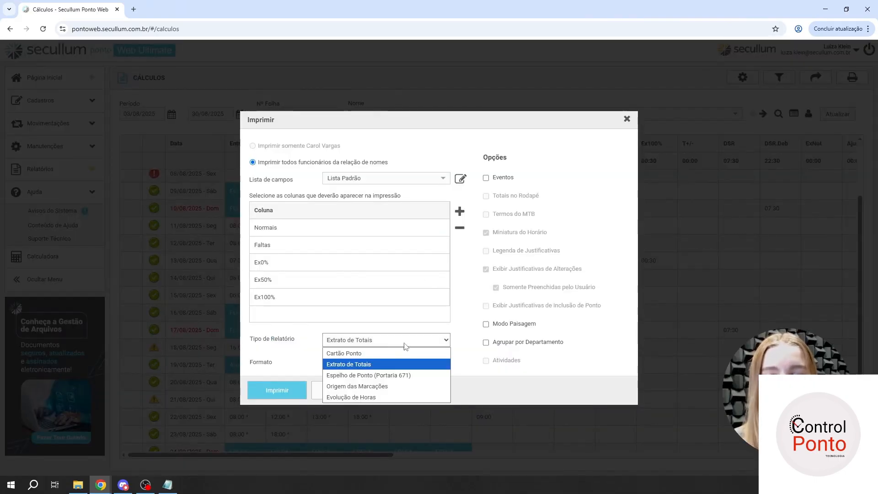
{"action": "left_click", "coordinate": [392, 375]}
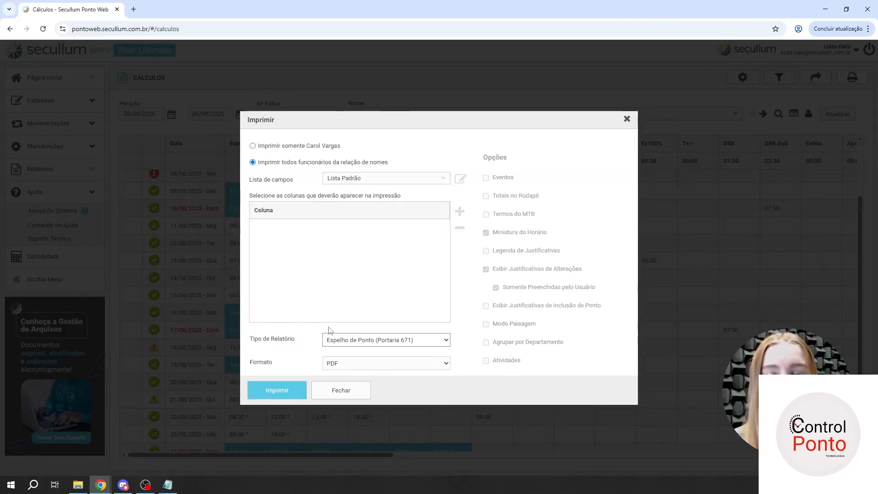
{"action": "left_click", "coordinate": [290, 389]}
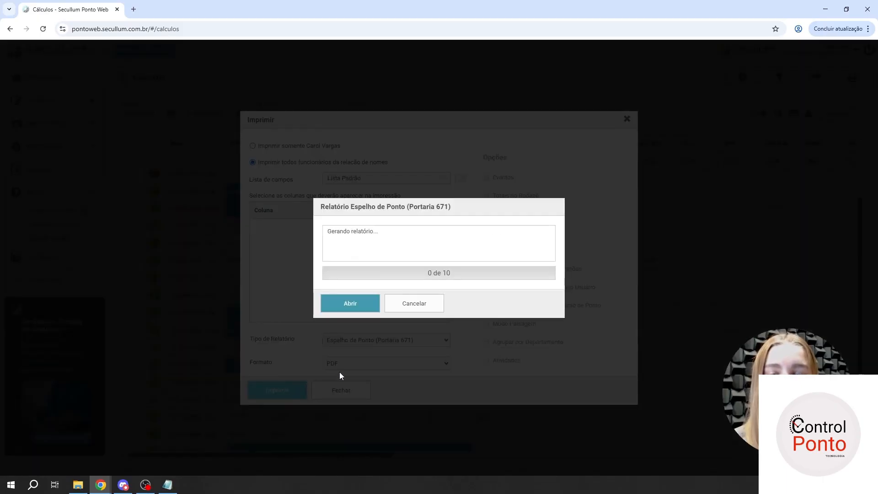
{"action": "left_click", "coordinate": [366, 304]}
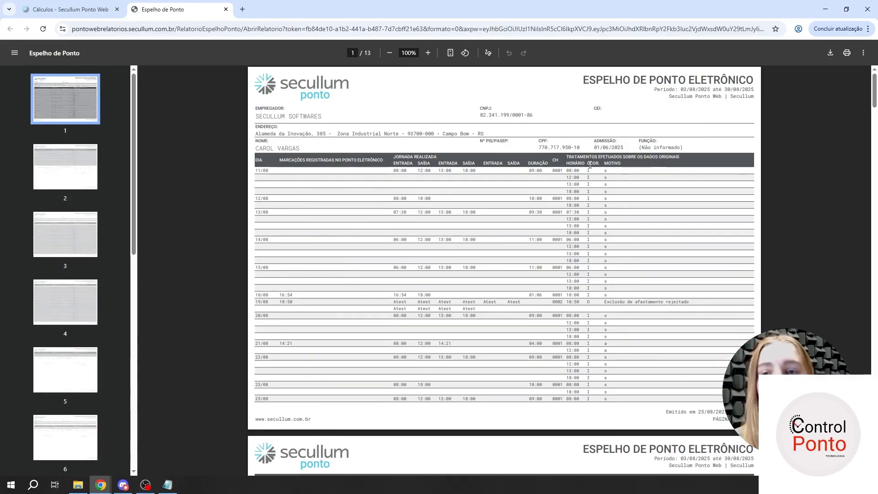
- Look through the employees' pages of the Espelho de Ponto report, including punches, treatments and signature areas, and close it
{"action": "scroll", "coordinate": [619, 183], "scroll_direction": "down", "scroll_amount": 2}
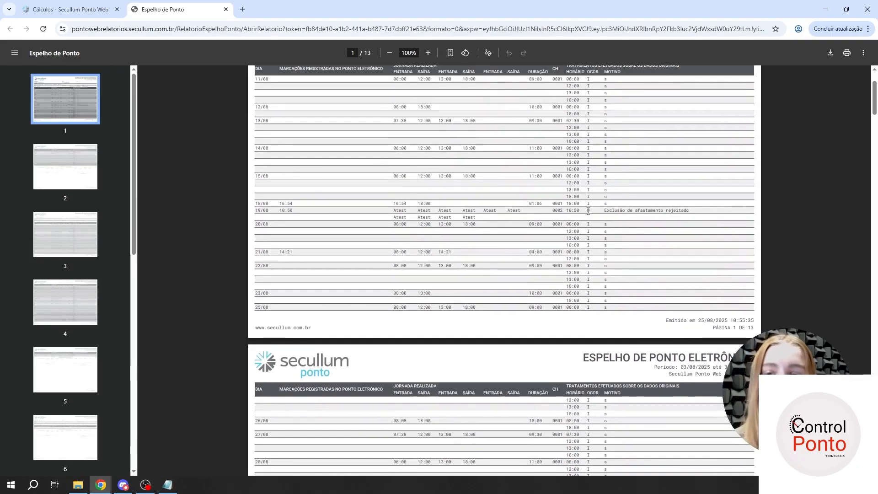
{"action": "scroll", "coordinate": [600, 210], "scroll_direction": "down", "scroll_amount": 8}
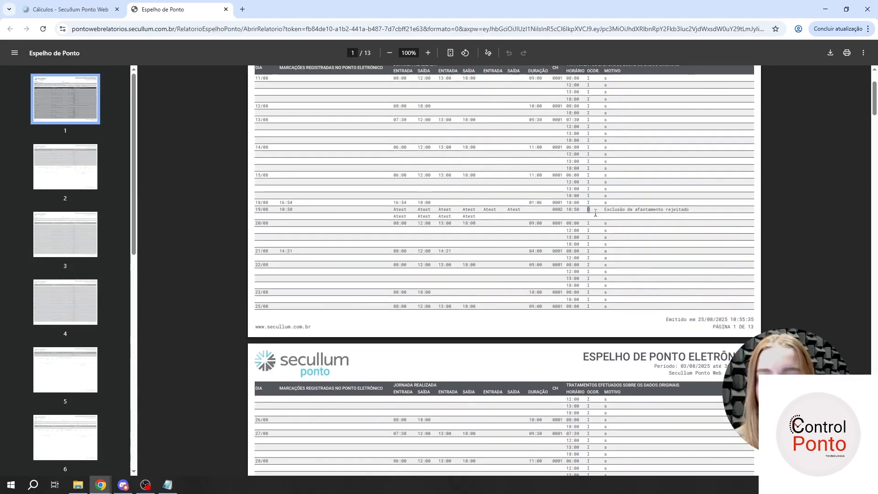
{"action": "scroll", "coordinate": [600, 215], "scroll_direction": "down", "scroll_amount": 7}
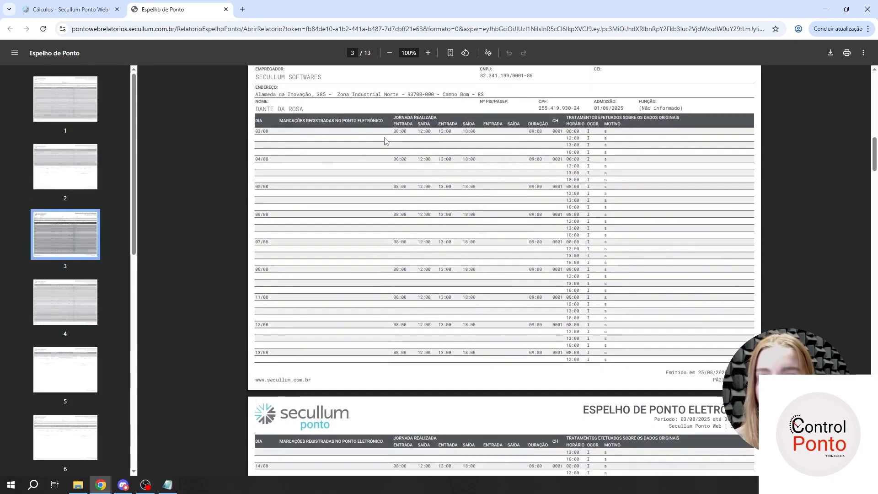
{"action": "scroll", "coordinate": [257, 153], "scroll_direction": "up", "scroll_amount": 1}
{"action": "left_click_drag", "start_coordinate": [257, 153], "coordinate": [314, 155]}
{"action": "left_click", "coordinate": [314, 155]}
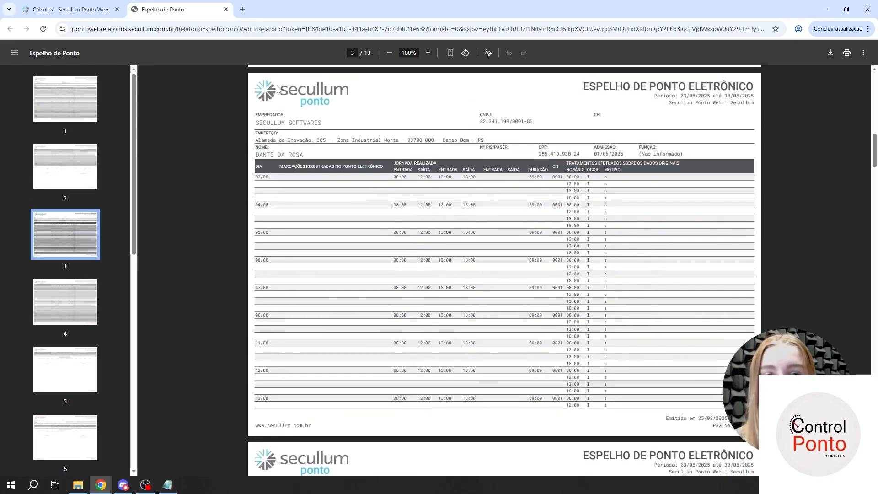
{"action": "scroll", "coordinate": [486, 168], "scroll_direction": "down", "scroll_amount": 15}
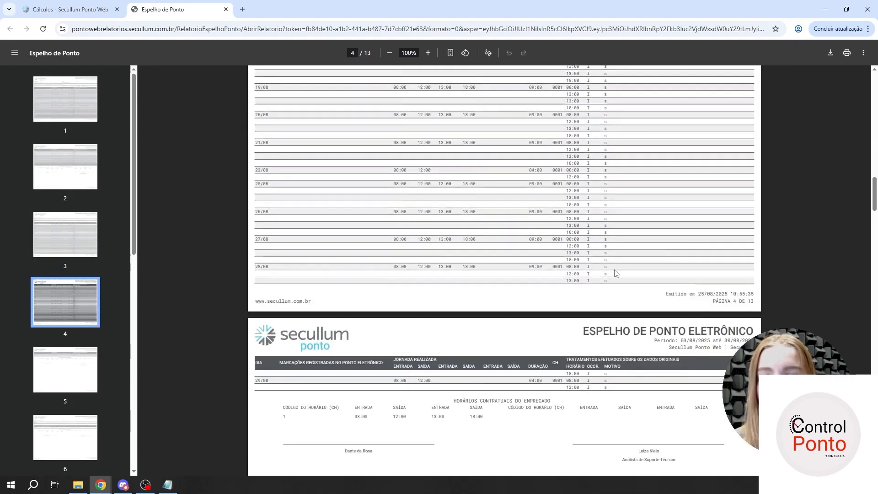
{"action": "scroll", "coordinate": [615, 268], "scroll_direction": "down", "scroll_amount": 17}
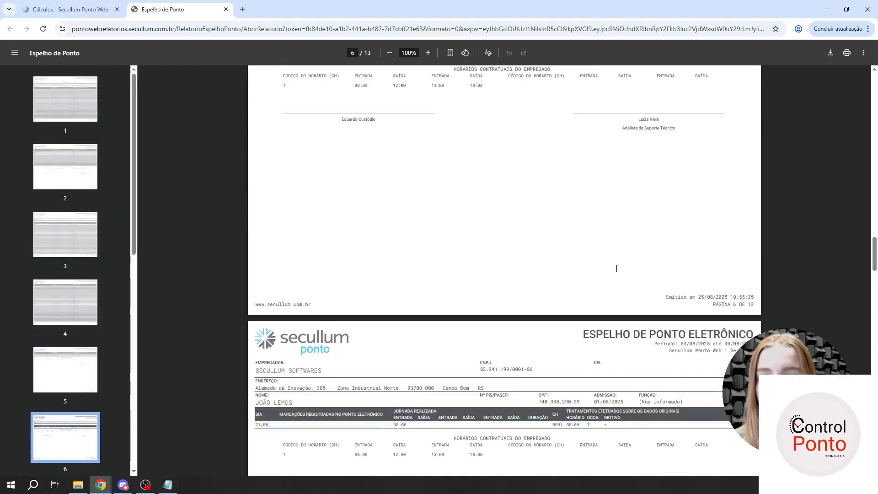
{"action": "scroll", "coordinate": [616, 263], "scroll_direction": "down", "scroll_amount": 15}
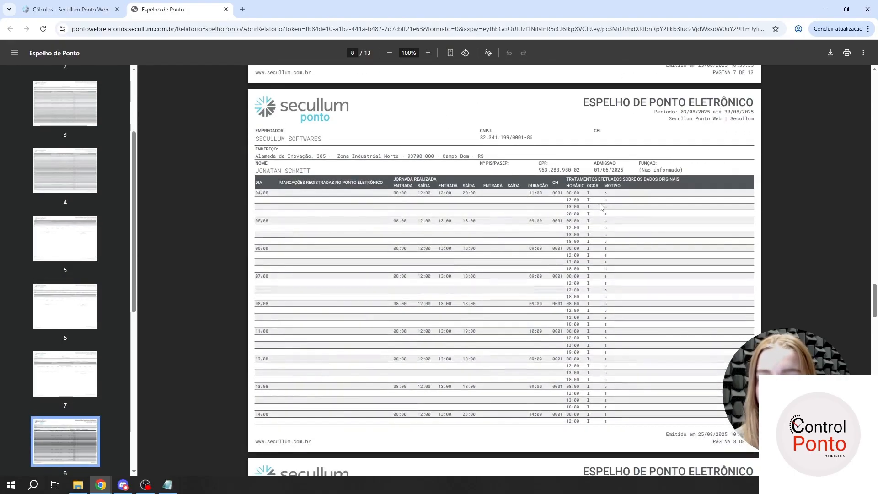
{"action": "scroll", "coordinate": [601, 206], "scroll_direction": "down", "scroll_amount": 9}
{"action": "scroll", "coordinate": [613, 211], "scroll_direction": "up", "scroll_amount": 5}
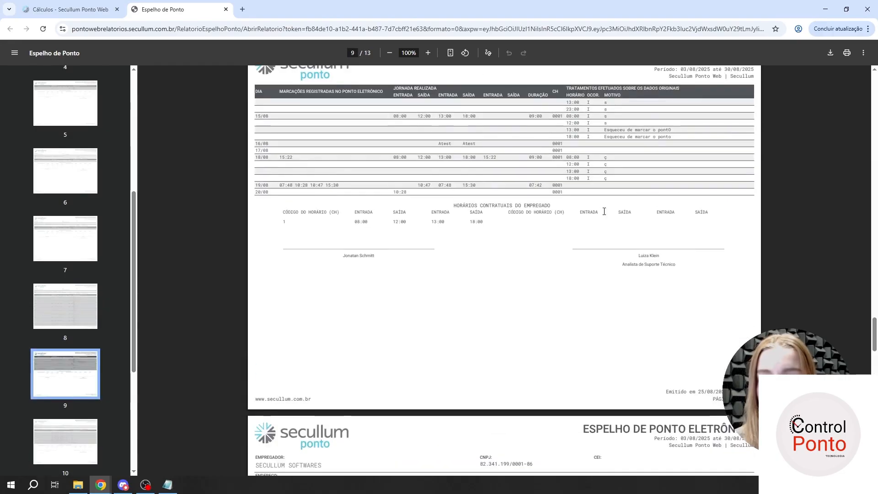
{"action": "left_click", "coordinate": [226, 9]}
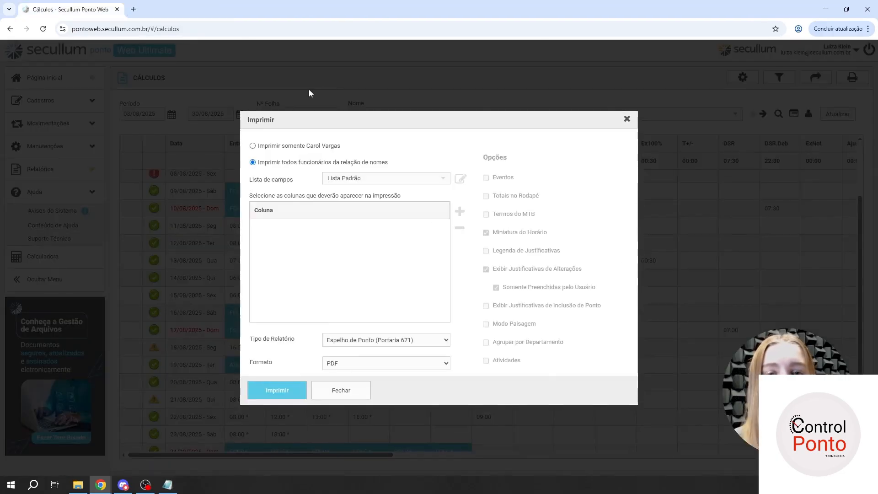
- Print the Origem das Marcações report for all listed employees, open it and examine the origin of the punches
{"action": "left_click", "coordinate": [375, 344]}
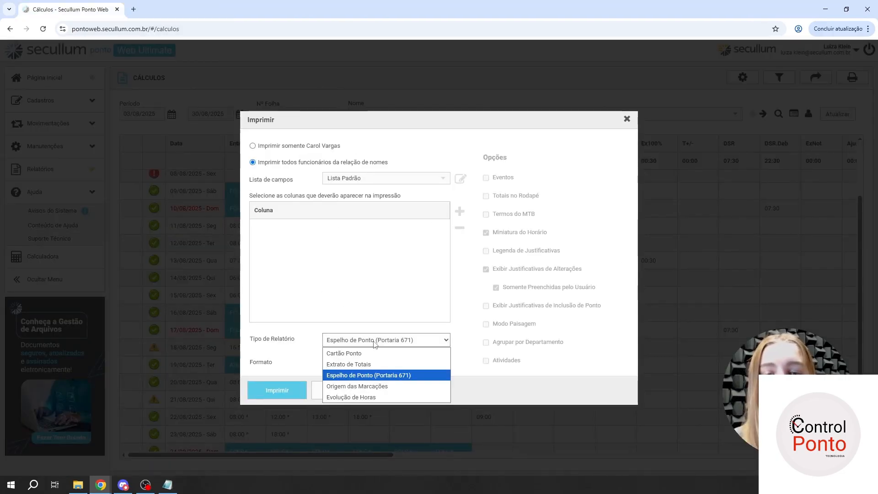
{"action": "left_click", "coordinate": [369, 386]}
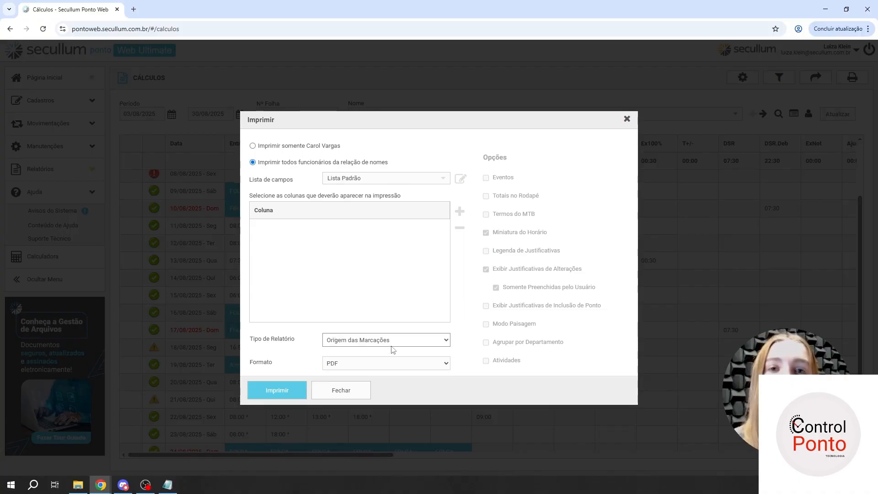
{"action": "left_click", "coordinate": [272, 390]}
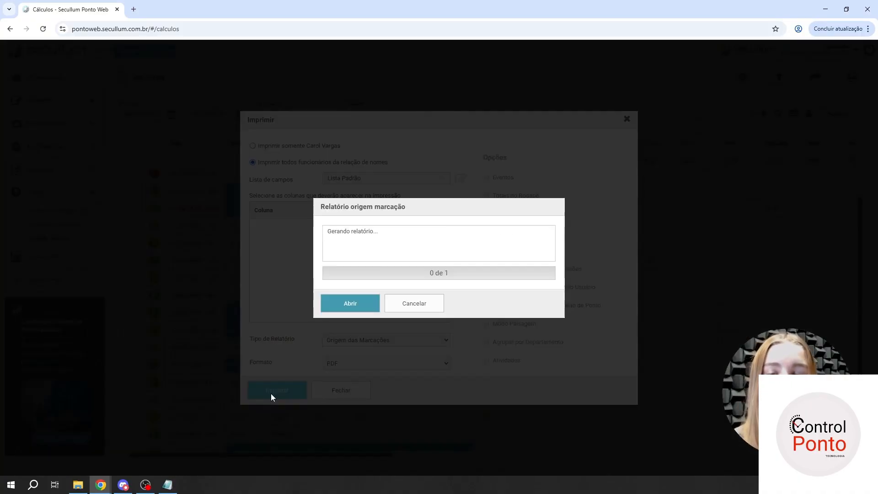
{"action": "left_click", "coordinate": [350, 304]}
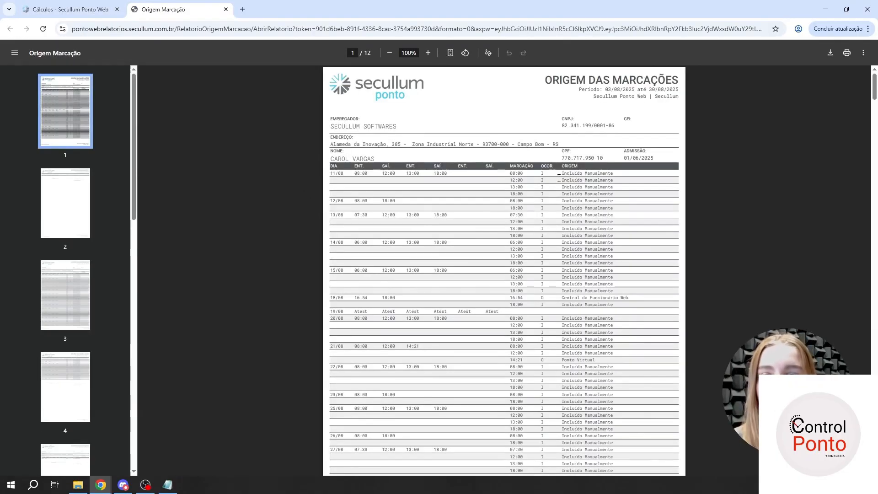
{"action": "left_click_drag", "start_coordinate": [558, 177], "coordinate": [633, 180]}
{"action": "left_click", "coordinate": [633, 180]}
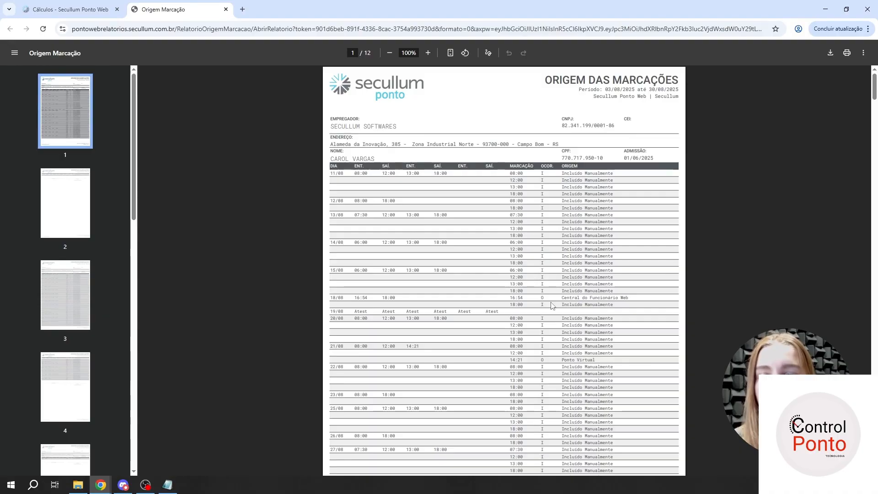
- Examine the punch origins in the first employee's Origem das Marcações report, including Central do Funcionário Web and Ponto Virtual, and the signature area
{"action": "left_click_drag", "start_coordinate": [574, 296], "coordinate": [639, 297]}
{"action": "left_click", "coordinate": [641, 301]}
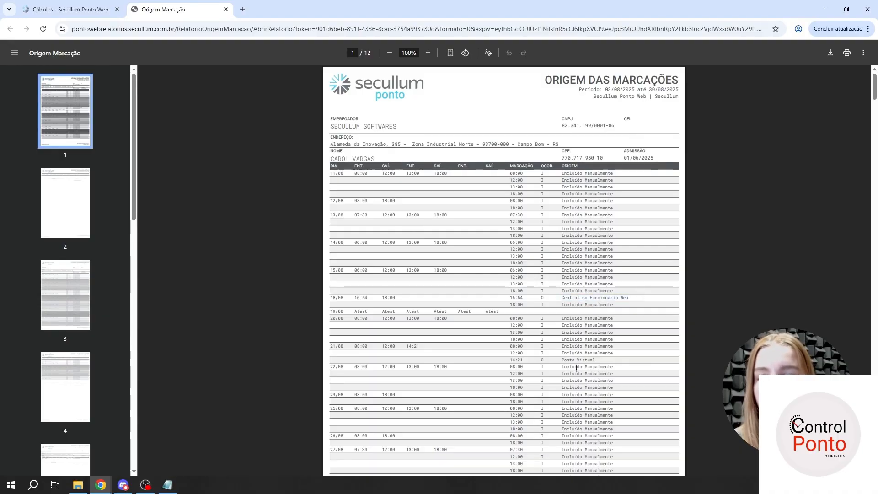
{"action": "left_click_drag", "start_coordinate": [559, 361], "coordinate": [603, 355]}
{"action": "left_click", "coordinate": [603, 355]}
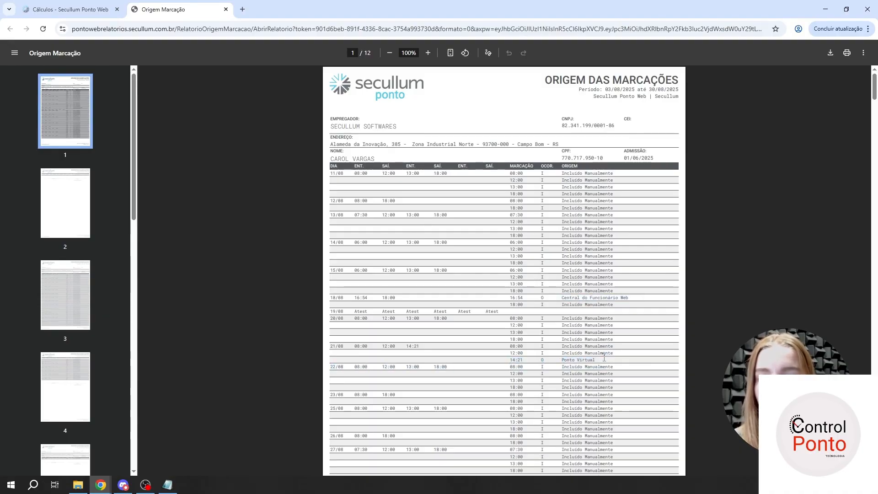
{"action": "scroll", "coordinate": [544, 293], "scroll_direction": "down", "scroll_amount": 1}
{"action": "scroll", "coordinate": [544, 293], "scroll_direction": "down", "scroll_amount": 10}
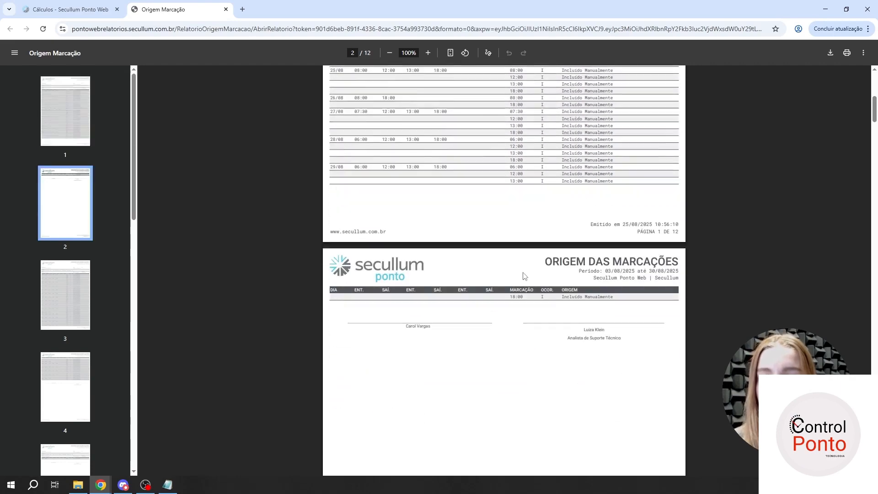
{"action": "scroll", "coordinate": [530, 271], "scroll_direction": "up", "scroll_amount": 10}
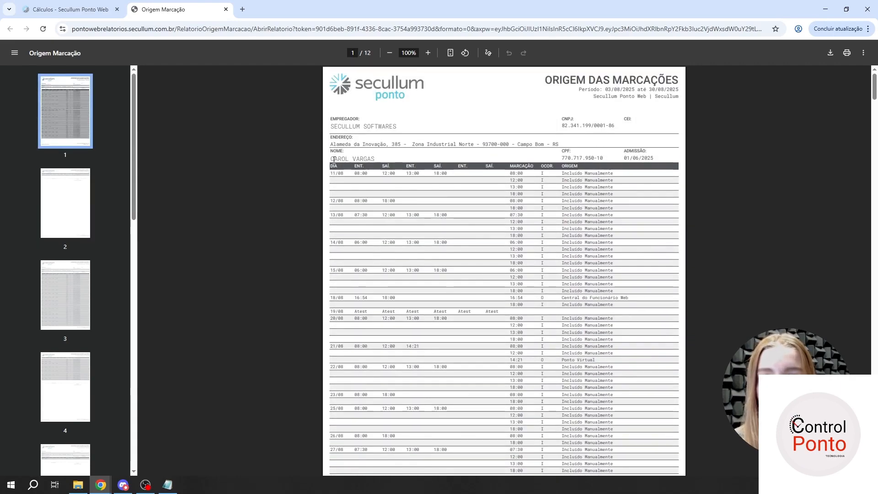
- Look through the other employees' pages of the Origem das Marcações report and close it
{"action": "left_click_drag", "start_coordinate": [334, 160], "coordinate": [387, 158]}
{"action": "left_click", "coordinate": [388, 159]}
{"action": "scroll", "coordinate": [429, 172], "scroll_direction": "down", "scroll_amount": 17}
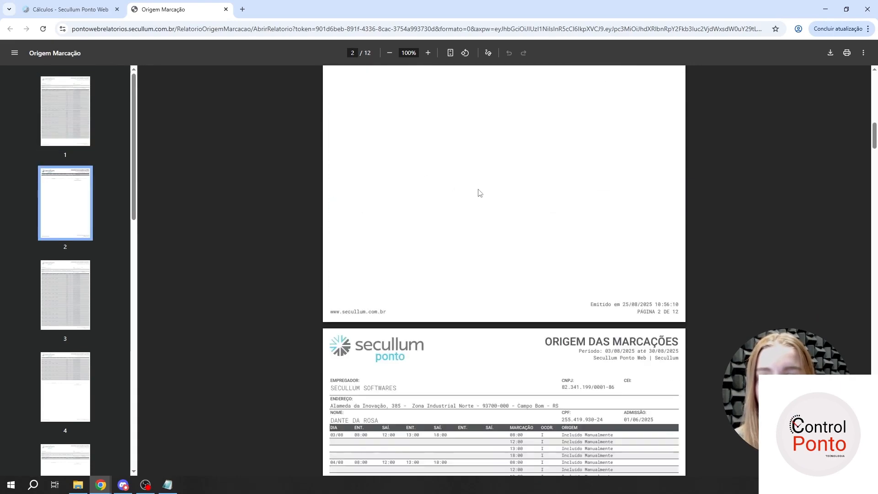
{"action": "scroll", "coordinate": [479, 193], "scroll_direction": "down", "scroll_amount": 15}
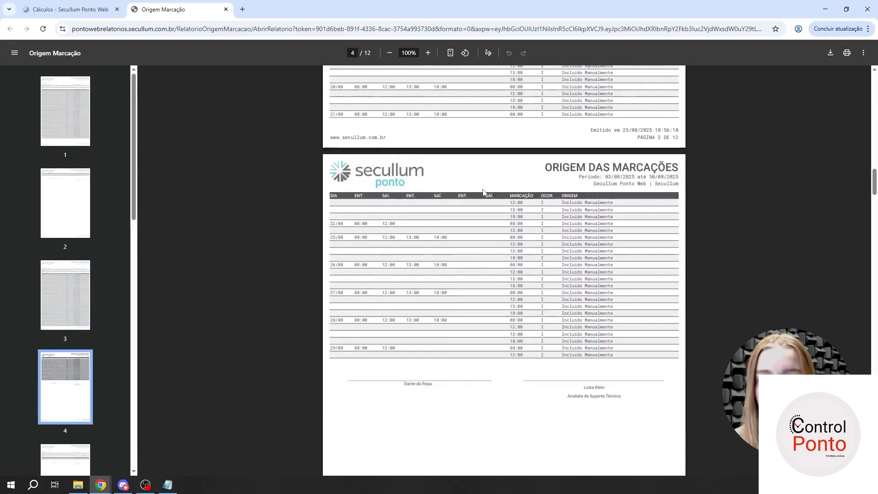
{"action": "scroll", "coordinate": [483, 192], "scroll_direction": "down", "scroll_amount": 18}
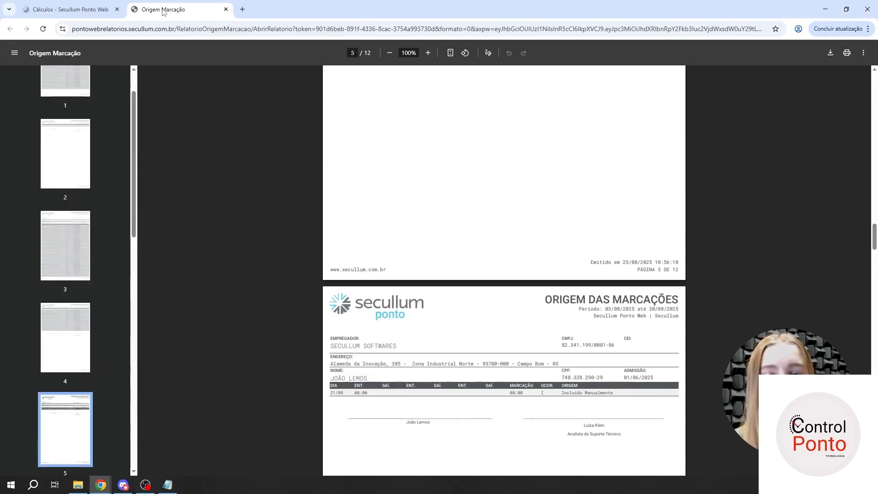
{"action": "middle_click", "coordinate": [201, 4]}
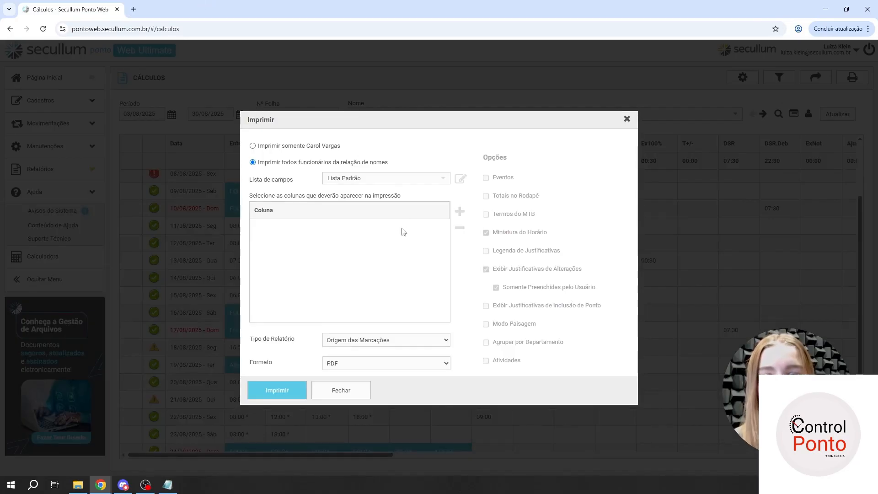
- Set the report type to Evolução de Horas and add the Ex0% column to the printout
{"action": "left_click", "coordinate": [357, 344]}
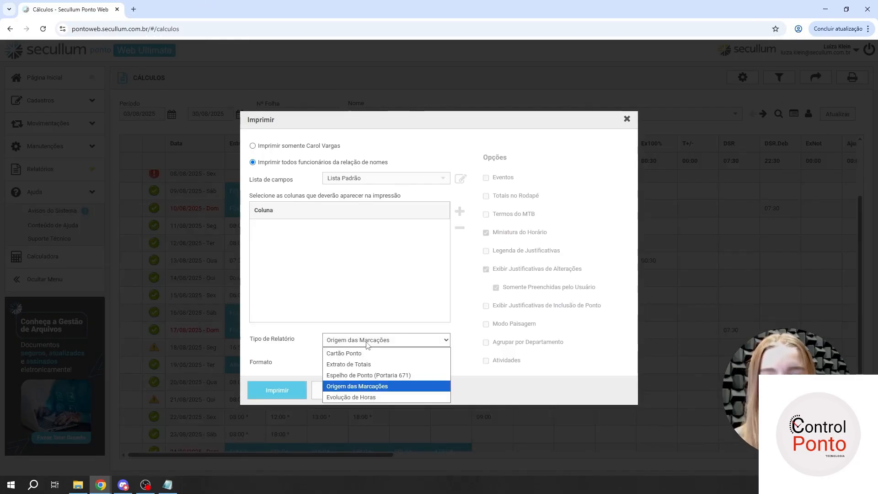
{"action": "left_click", "coordinate": [365, 397]}
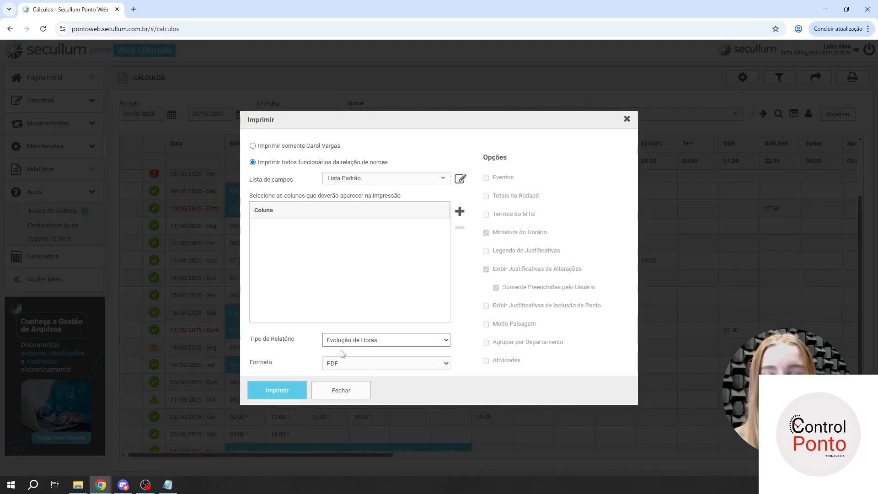
{"action": "left_click", "coordinate": [459, 211]}
{"action": "left_click", "coordinate": [382, 235]}
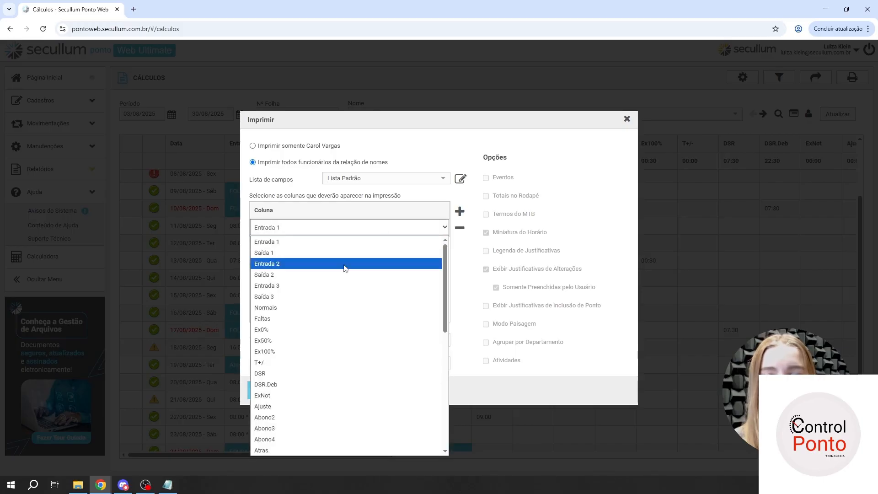
{"action": "left_click", "coordinate": [295, 332]}
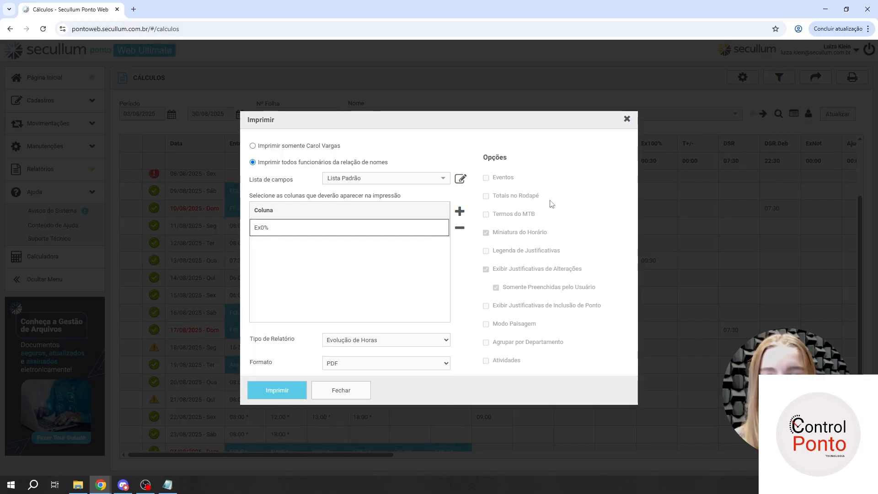
- Add the Ex50% and Ex100% columns to the Evolução de Horas printout
{"action": "left_click", "coordinate": [459, 211]}
{"action": "left_click", "coordinate": [358, 247]}
{"action": "left_click", "coordinate": [360, 249]}
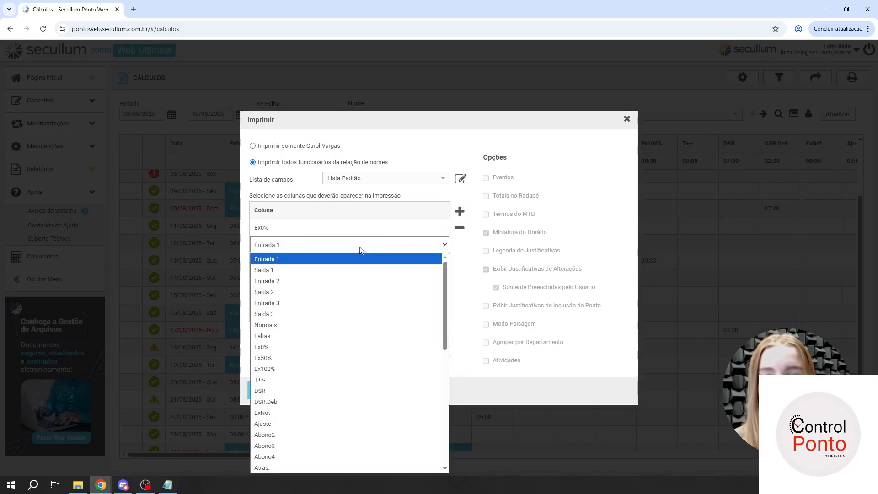
{"action": "left_click", "coordinate": [298, 357]}
{"action": "left_click", "coordinate": [459, 212]}
{"action": "left_click", "coordinate": [362, 261]}
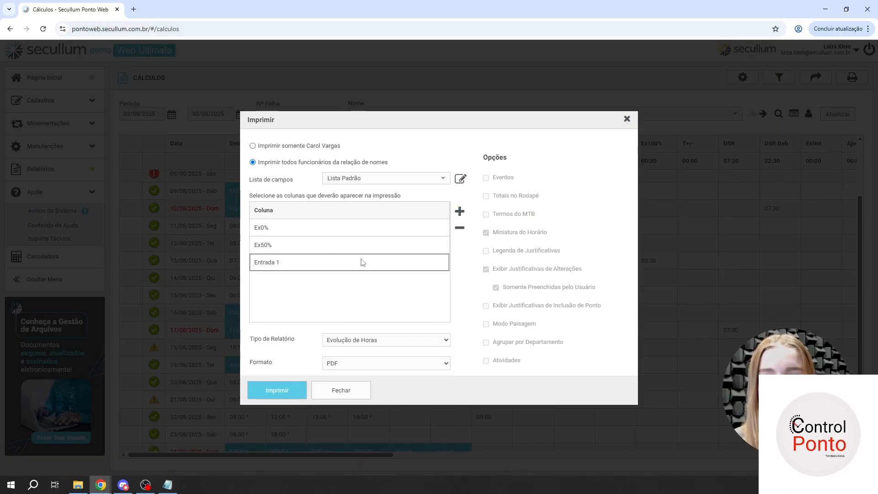
{"action": "left_click", "coordinate": [361, 262]}
{"action": "left_click", "coordinate": [302, 150]}
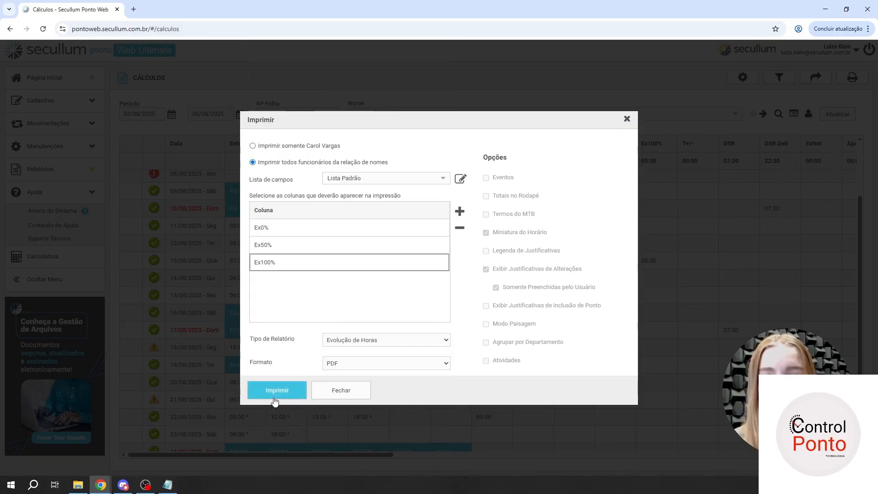
- Print the Evolução de Horas report as PDF for all listed employees, open it and look through its first two pages
{"action": "left_click", "coordinate": [276, 392]}
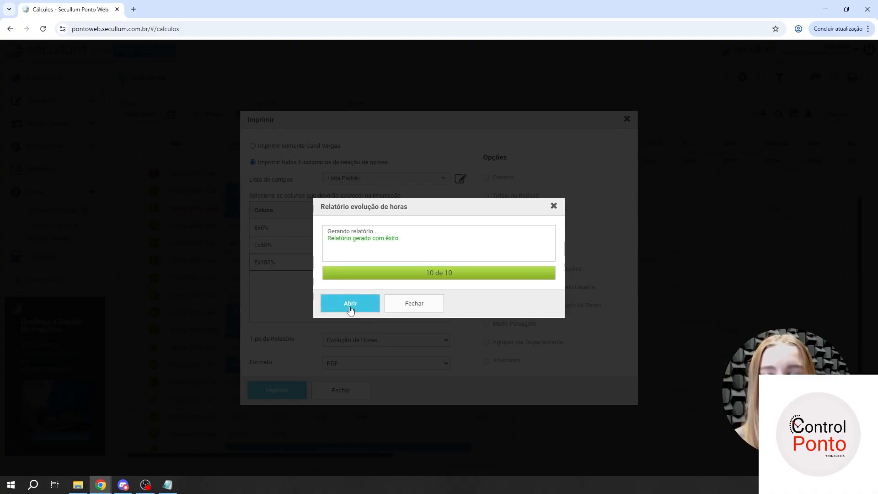
{"action": "left_click", "coordinate": [350, 308]}
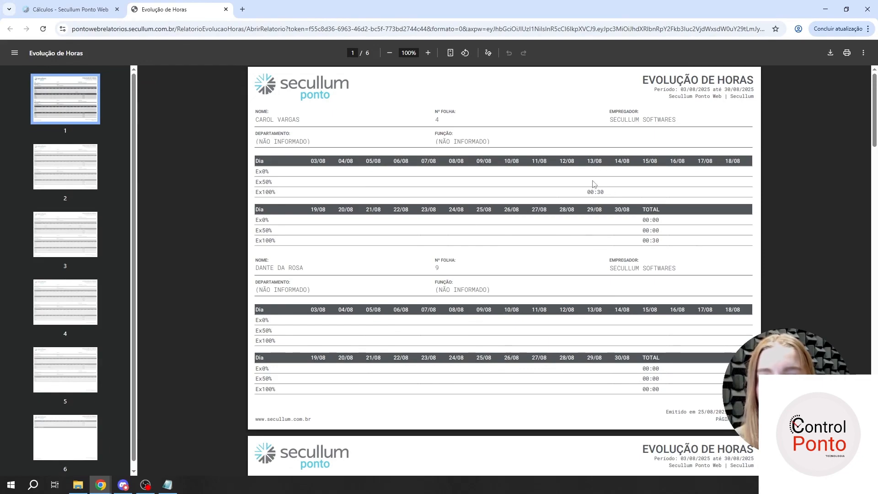
{"action": "scroll", "coordinate": [629, 201], "scroll_direction": "down", "scroll_amount": 1}
{"action": "scroll", "coordinate": [614, 192], "scroll_direction": "down", "scroll_amount": 3}
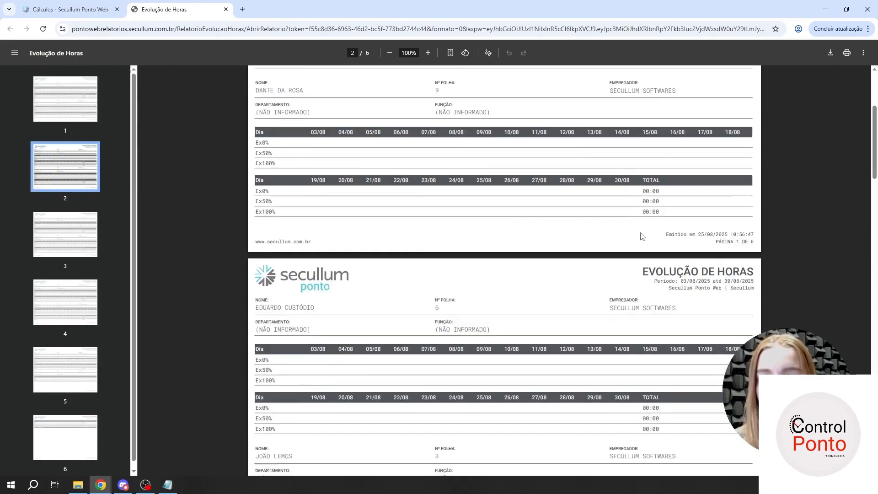
{"action": "scroll", "coordinate": [638, 181], "scroll_direction": "down", "scroll_amount": 4}
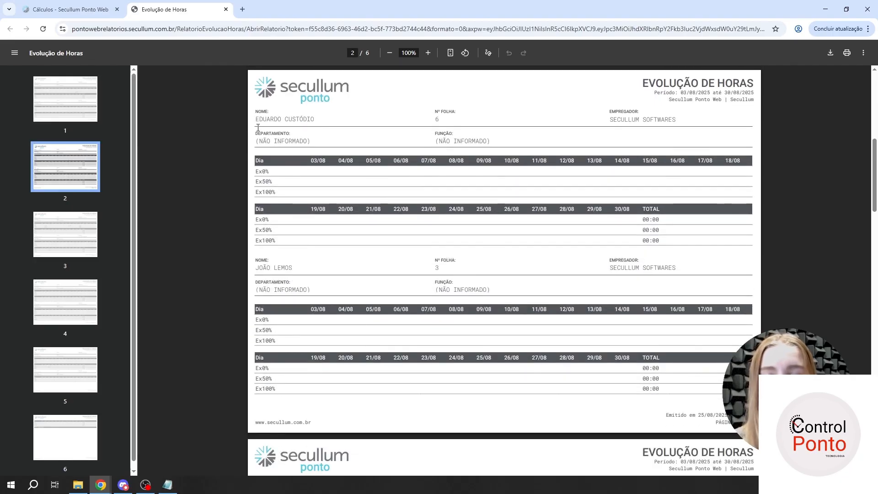
{"action": "scroll", "coordinate": [270, 141], "scroll_direction": "up", "scroll_amount": 8}
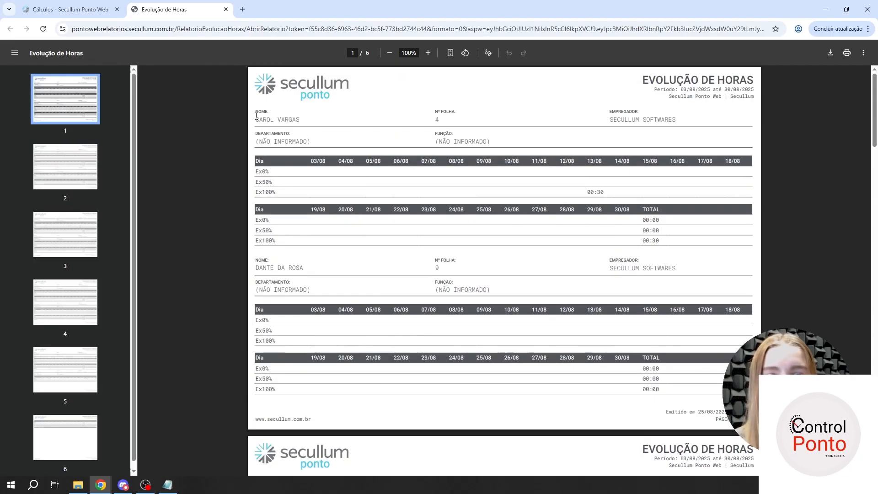
- Examine the daily extra hours and totals of each employee in the Evolução de Horas report and close it
{"action": "left_click_drag", "start_coordinate": [257, 117], "coordinate": [388, 247]}
{"action": "left_click", "coordinate": [388, 248]}
{"action": "left_click_drag", "start_coordinate": [304, 269], "coordinate": [257, 271]}
{"action": "left_click", "coordinate": [257, 271]}
{"action": "scroll", "coordinate": [265, 272], "scroll_direction": "down", "scroll_amount": 10}
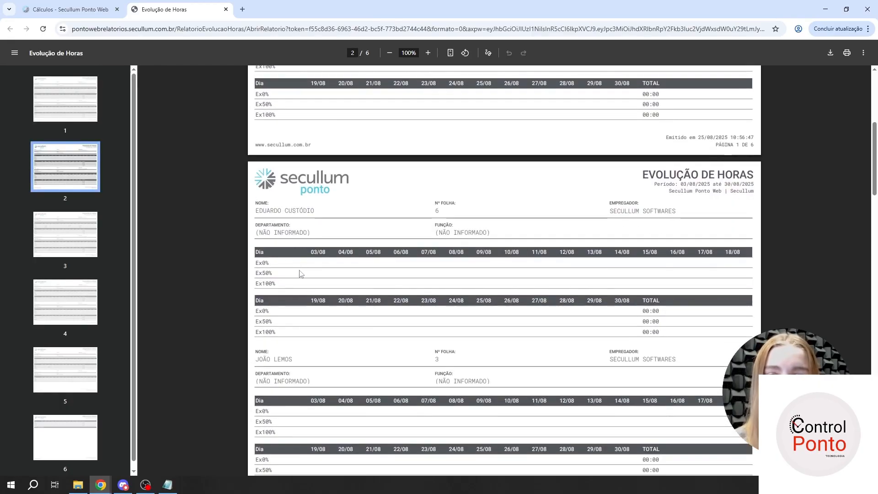
{"action": "scroll", "coordinate": [204, 91], "scroll_direction": "down", "scroll_amount": 2}
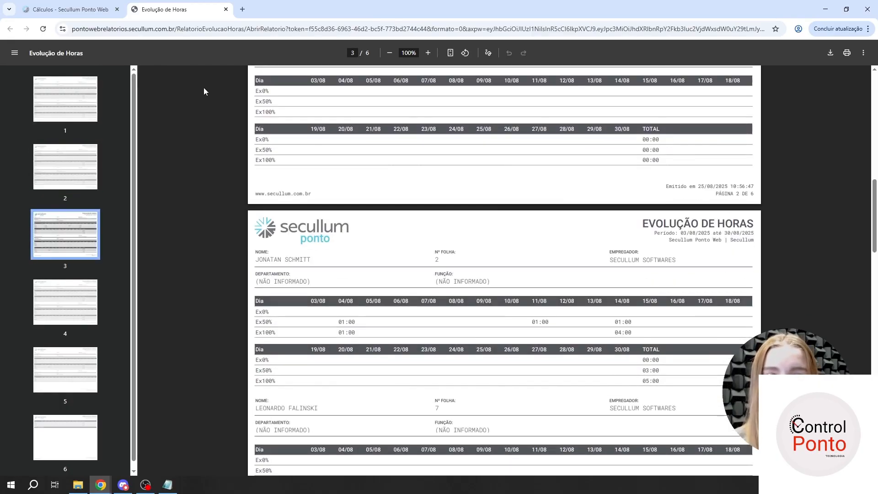
{"action": "middle_click", "coordinate": [171, 6]}
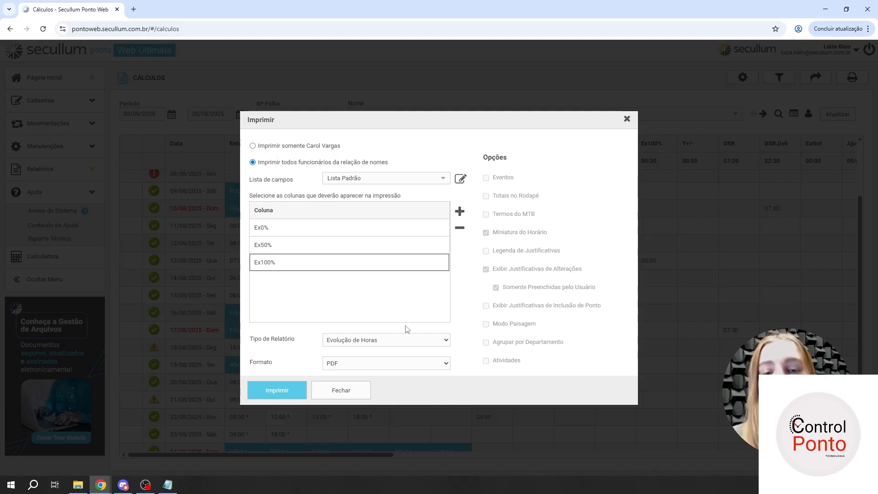
- Review the print options for Origem das Marcações, Espelho de Ponto (Portaria 671) and Extrato de Totais, and set the report type to Cartão Ponto
{"action": "left_click", "coordinate": [340, 342]}
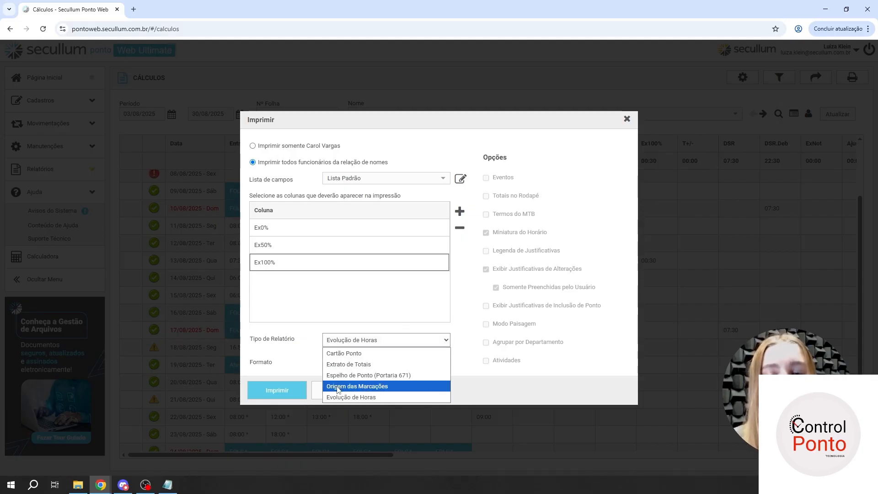
{"action": "left_click", "coordinate": [337, 386]}
{"action": "left_click", "coordinate": [344, 341]}
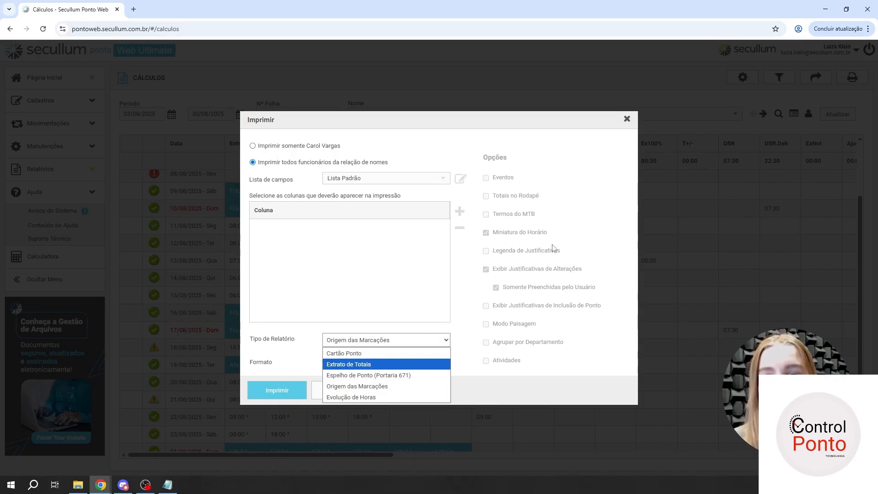
{"action": "left_click", "coordinate": [394, 375]}
{"action": "left_click", "coordinate": [381, 342]}
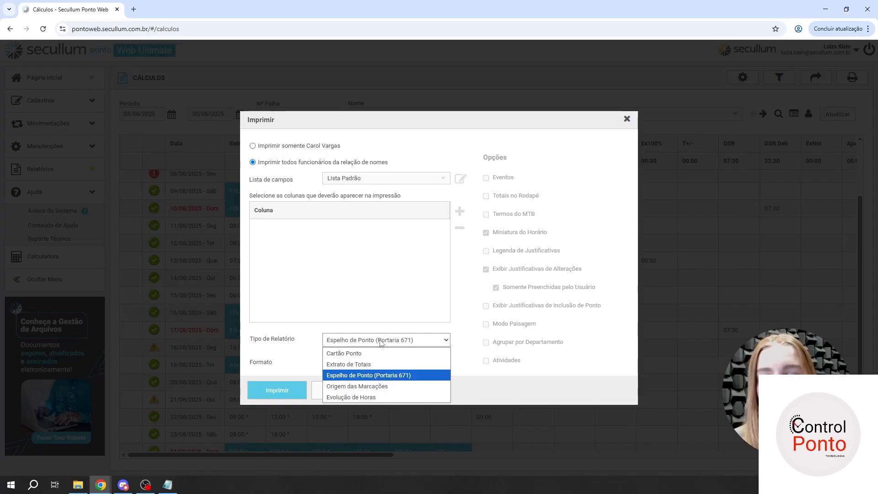
{"action": "left_click", "coordinate": [374, 365]}
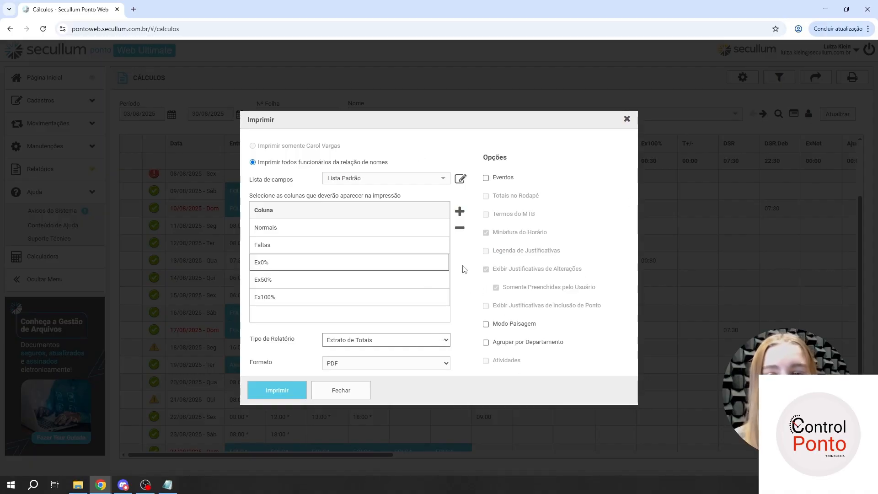
{"action": "left_click", "coordinate": [394, 339]}
{"action": "left_click", "coordinate": [391, 352]}
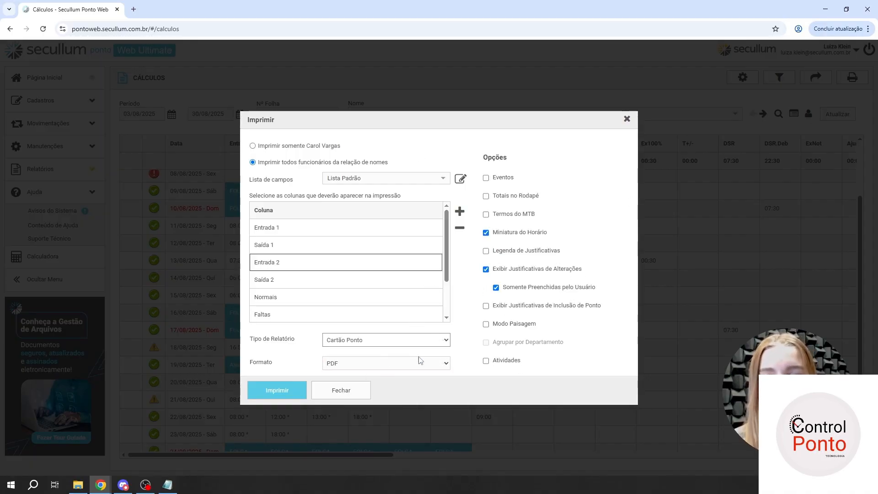